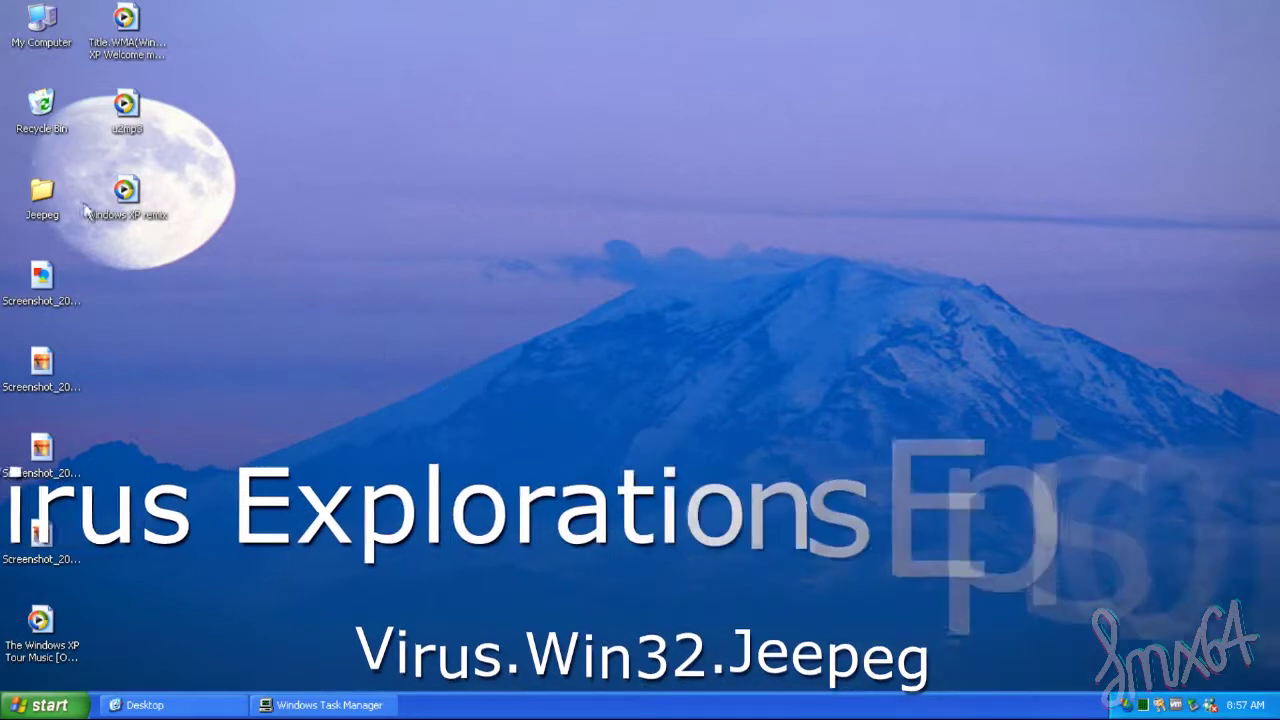
- Open the Jeepeg folder on the desktop and highlight all of its files to review them
left_click_drag(347, 99, 606, 62)
left_click_drag(925, 478, 530, 160)
left_click(591, 486)
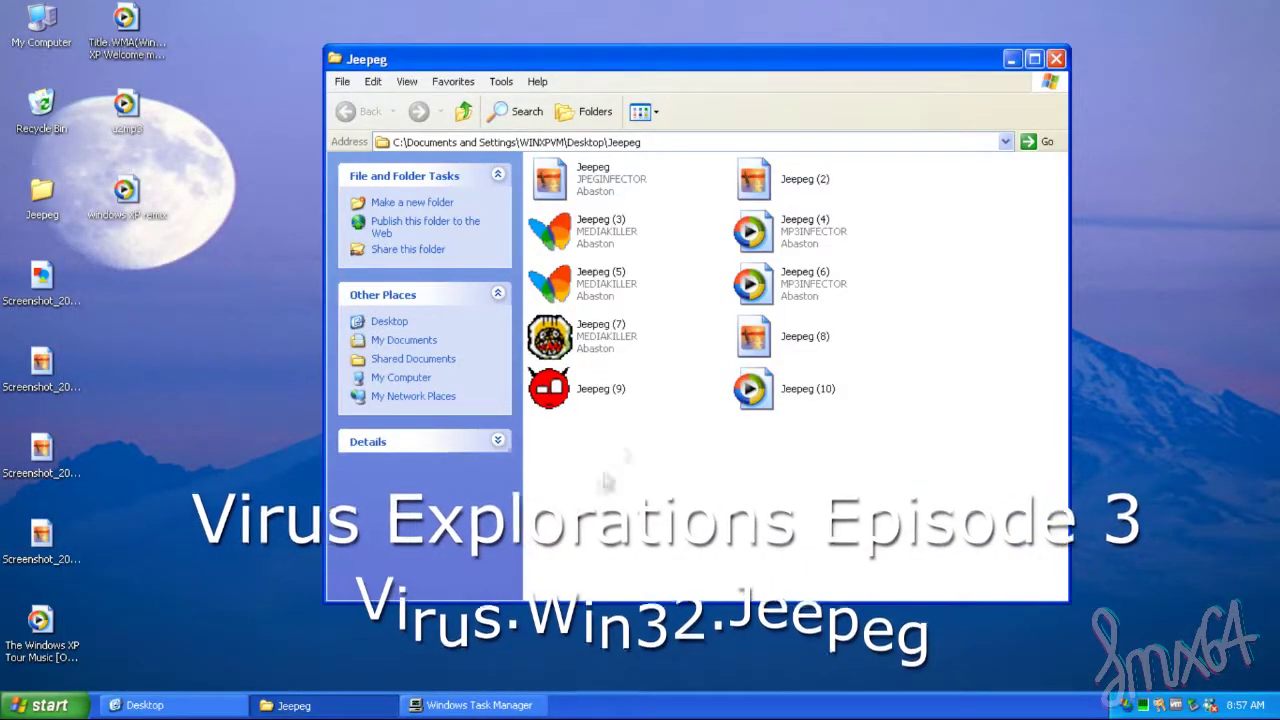
key("ctrl+a")
left_click(771, 457)
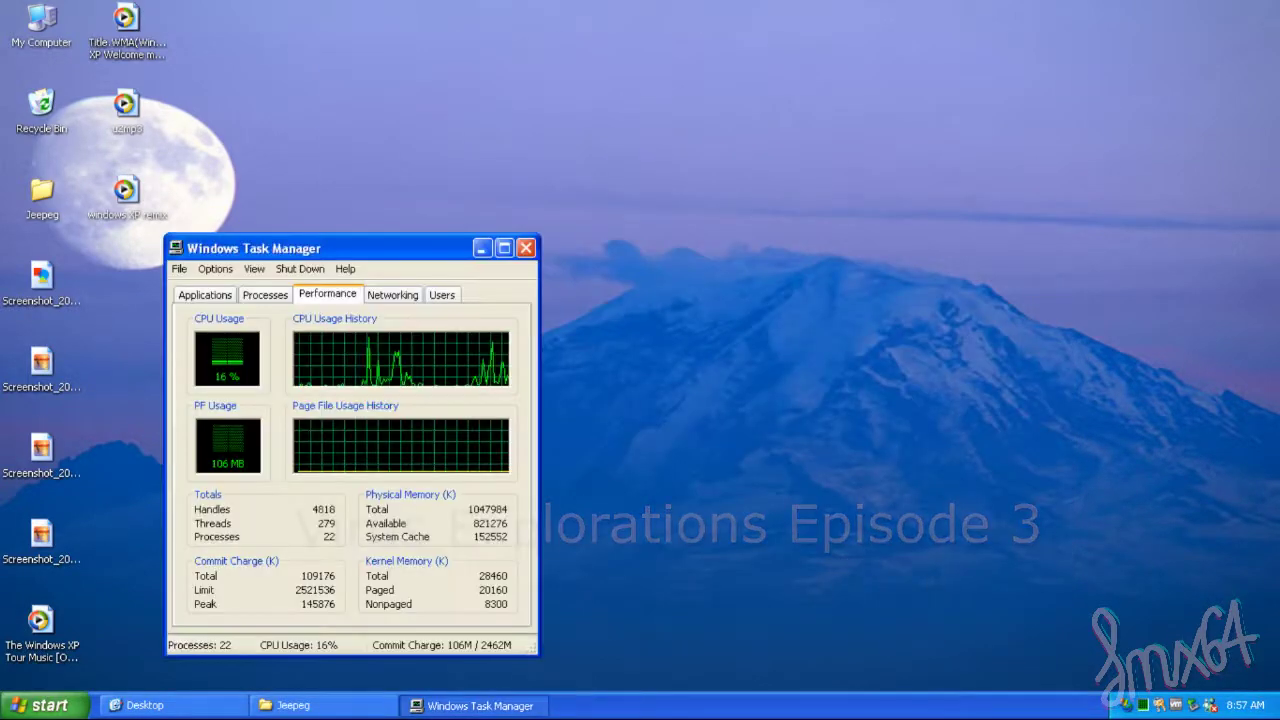
- Show the running processes in Task Manager and move its window away from the desktop icons
left_click(260, 294)
left_click_drag(315, 258, 1045, 35)
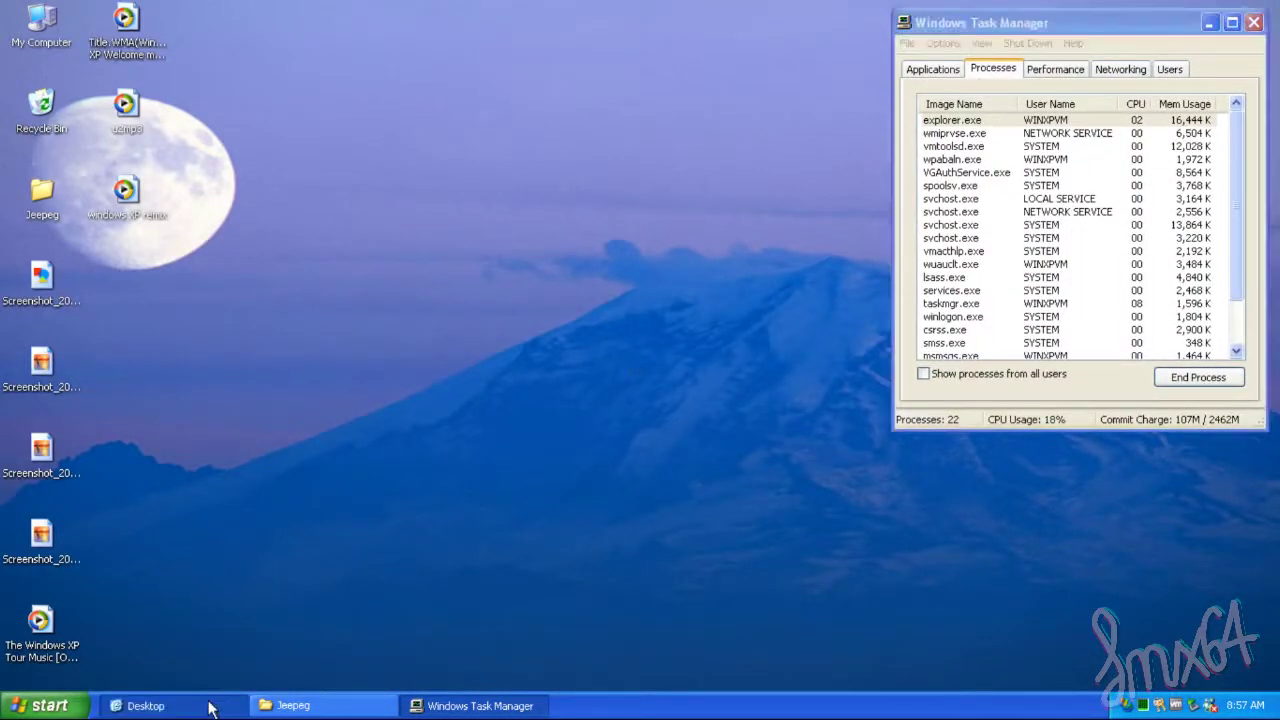
left_click(212, 702)
left_click_drag(855, 44, 425, 57)
scroll(687, 325, "down", 1)
double_click(612, 270)
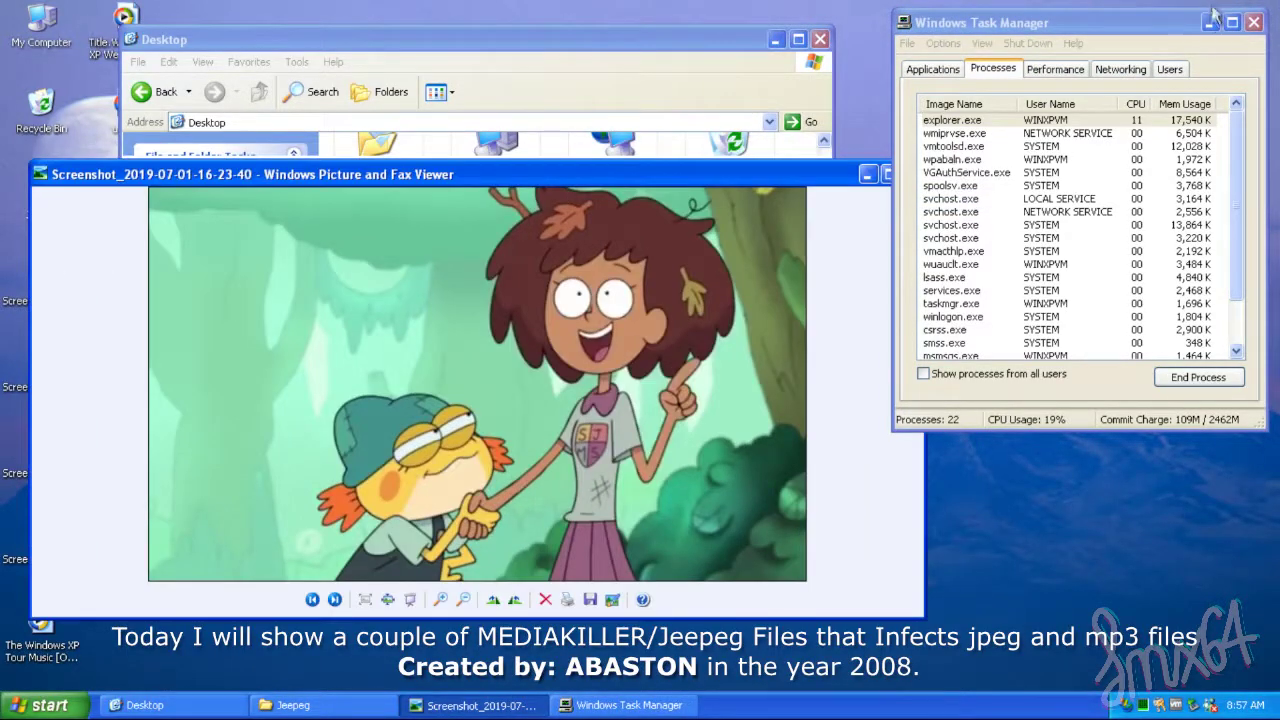
left_click(1210, 22)
left_click_drag(795, 174, 955, 172)
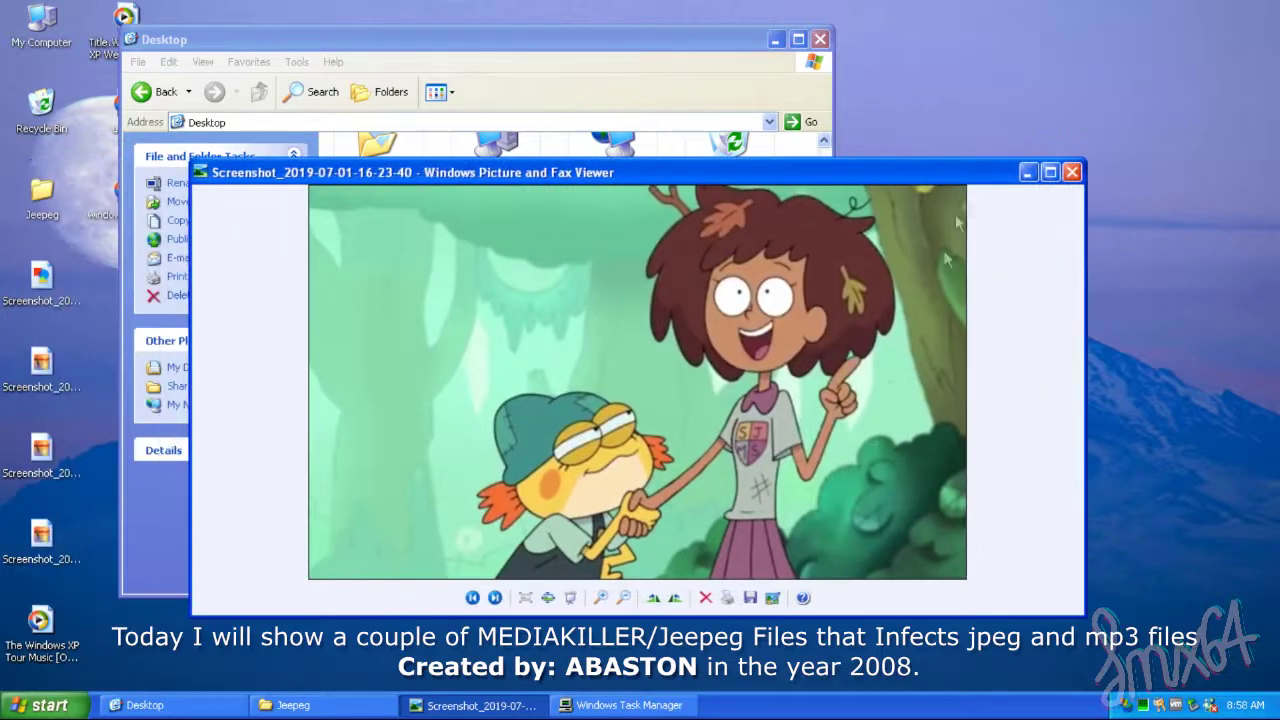
left_click(496, 598)
left_click(496, 598)
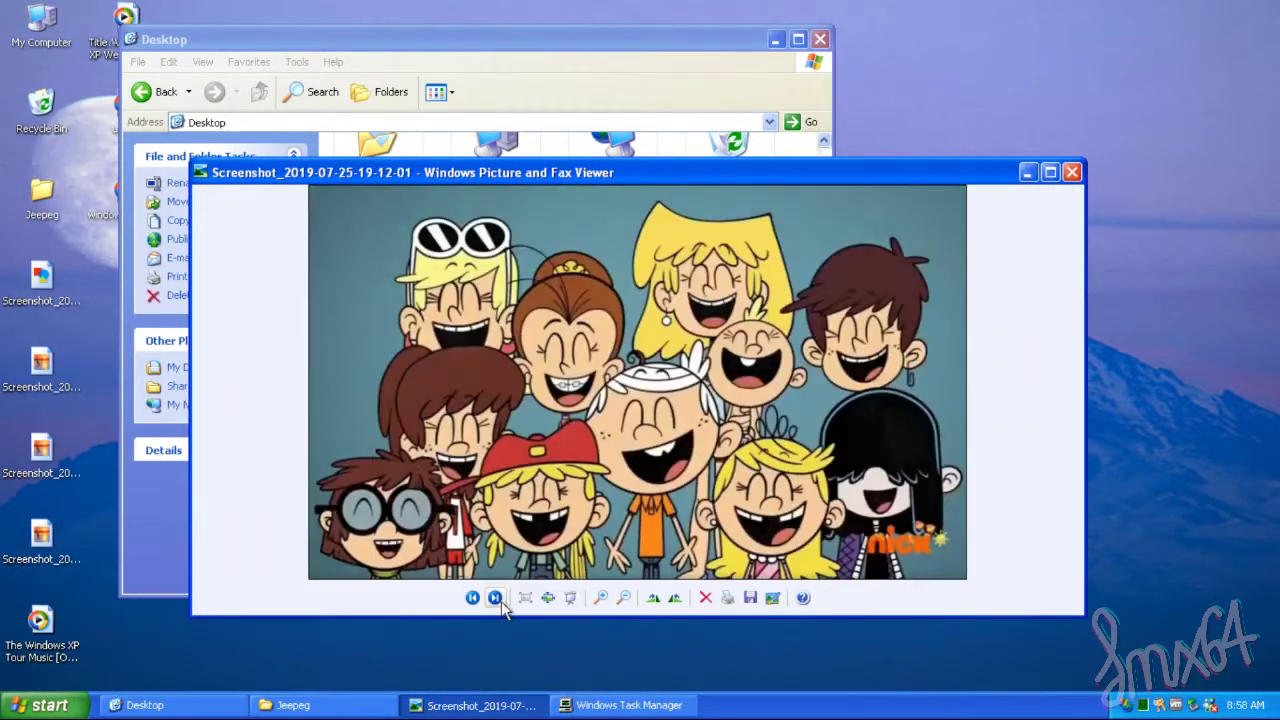
left_click(494, 597)
right_click(671, 458)
left_click(700, 705)
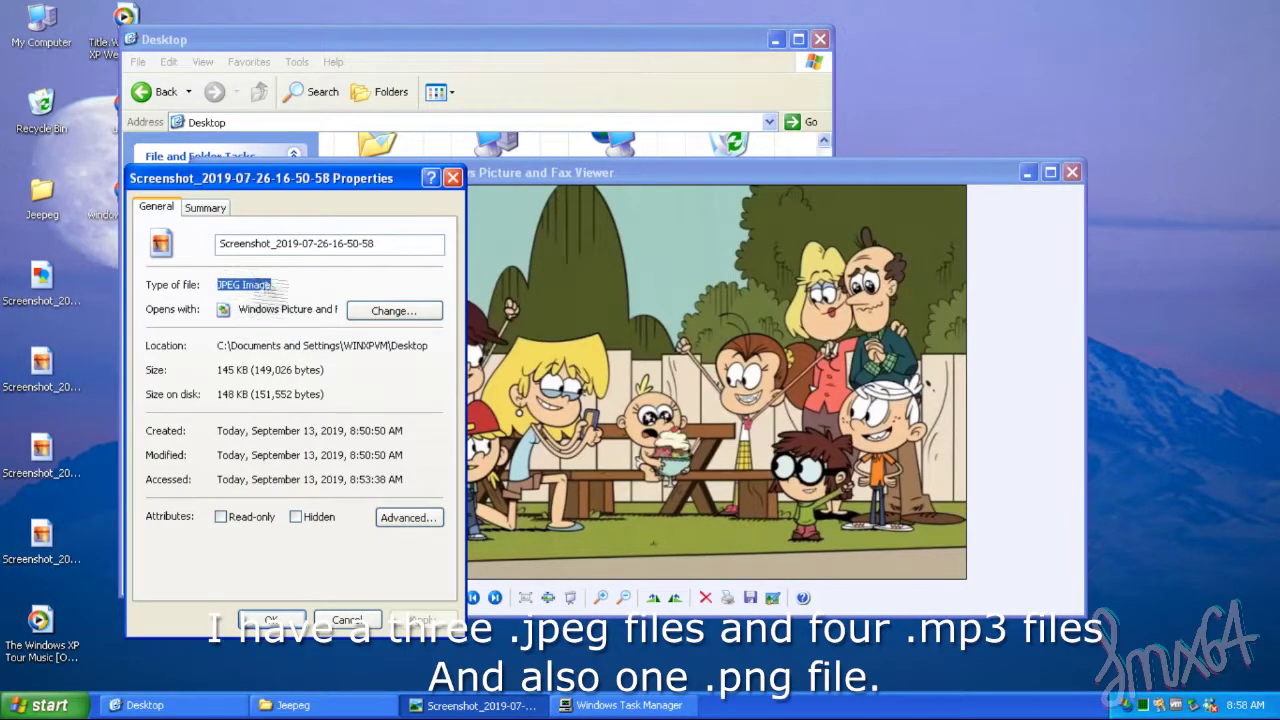
left_click(452, 178)
left_click(1072, 172)
- Play The Windows XP Tour Music [Original], Title.WMA(Windows XP Welcome music), u2mp3 and windows XP remix in turn
left_click(612, 400)
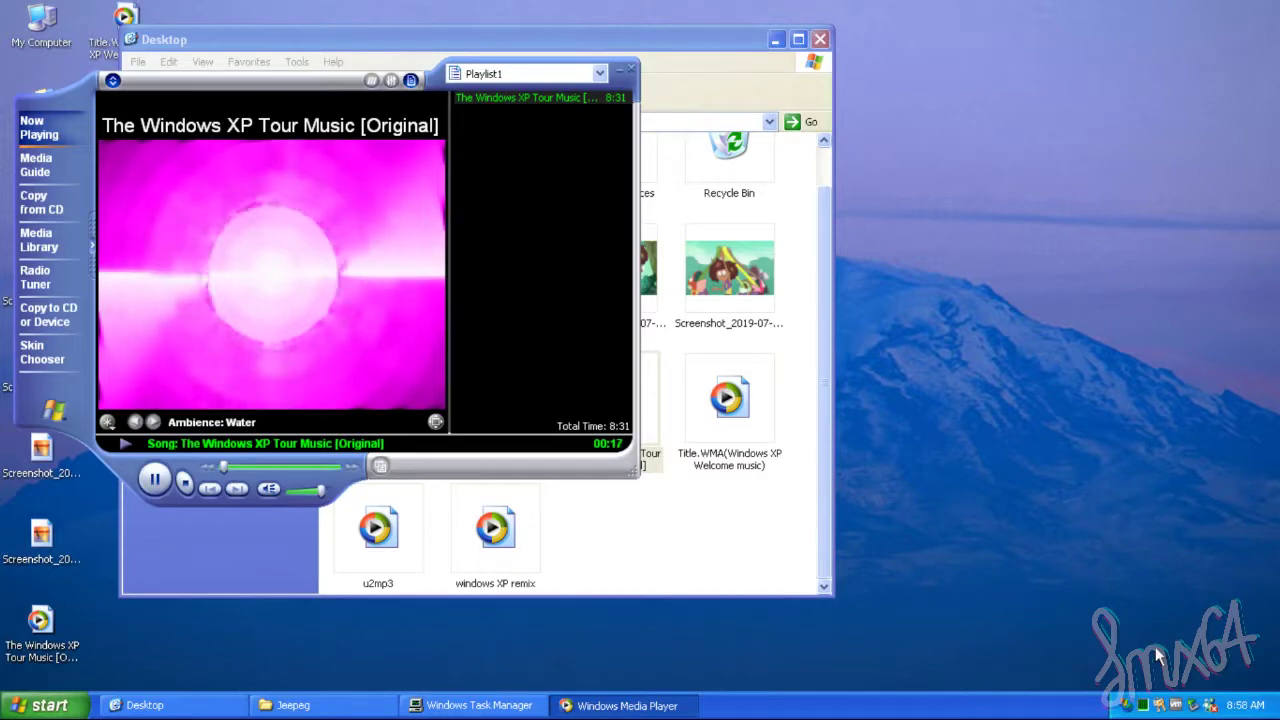
double_click(714, 404)
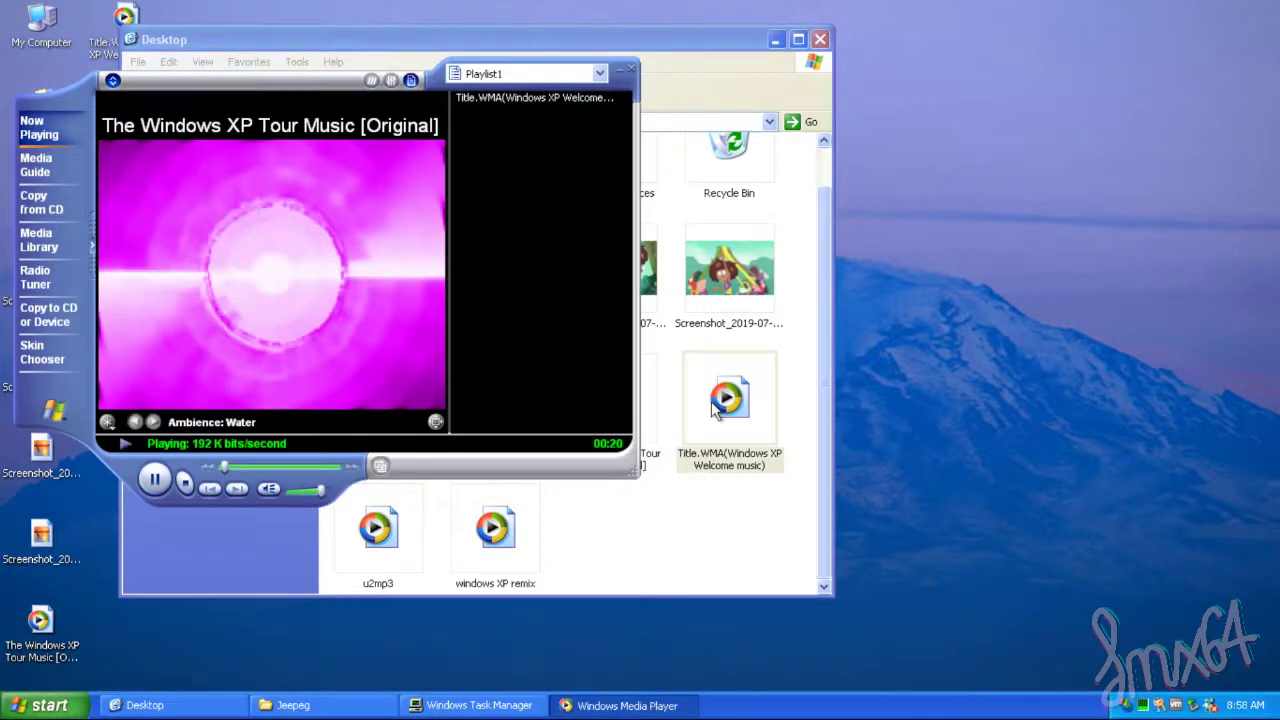
left_click_drag(721, 44, 1128, 45)
double_click(808, 547)
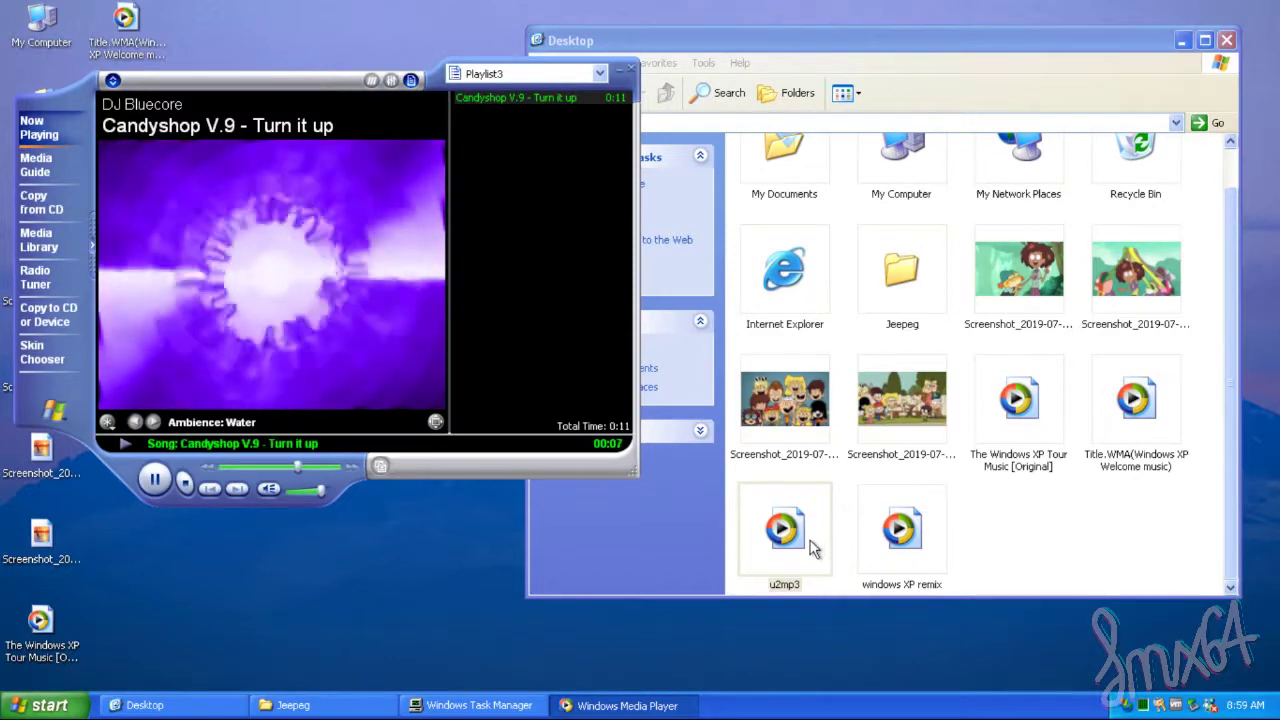
double_click(900, 540)
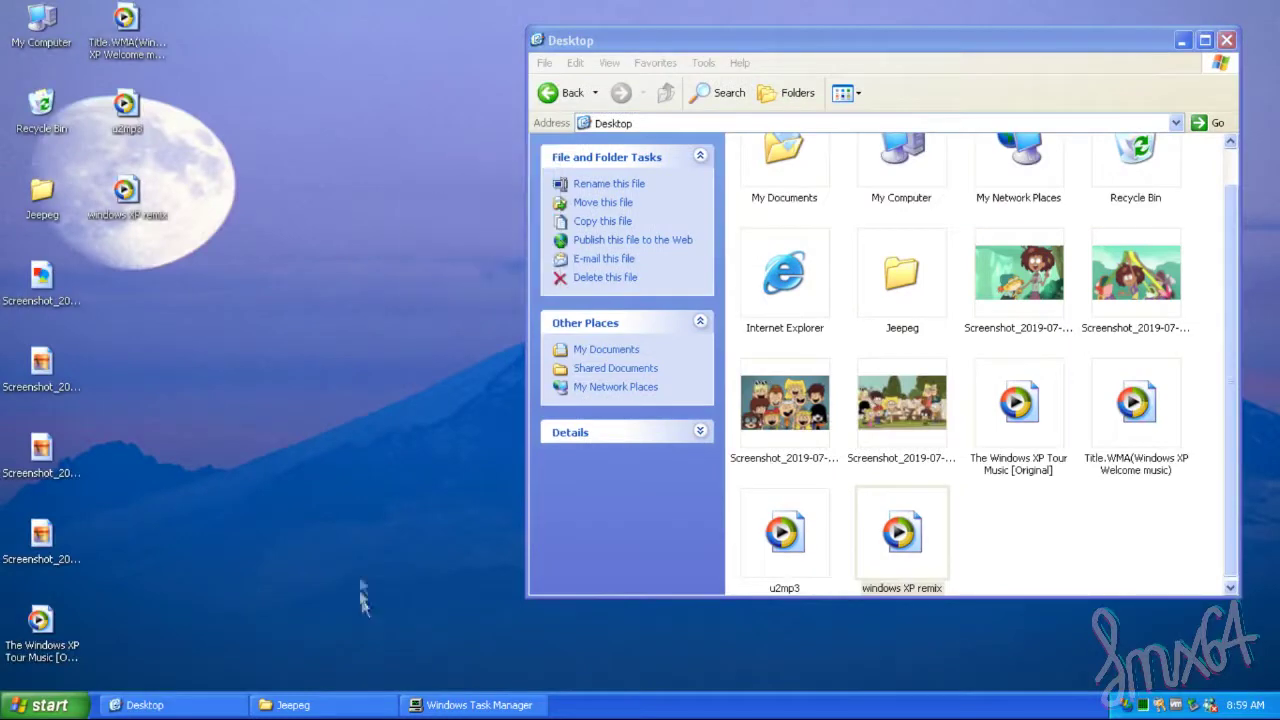
- Check the process list in Task Manager, minimise it, and run all the files in the Jeepeg folder together
left_click(430, 705)
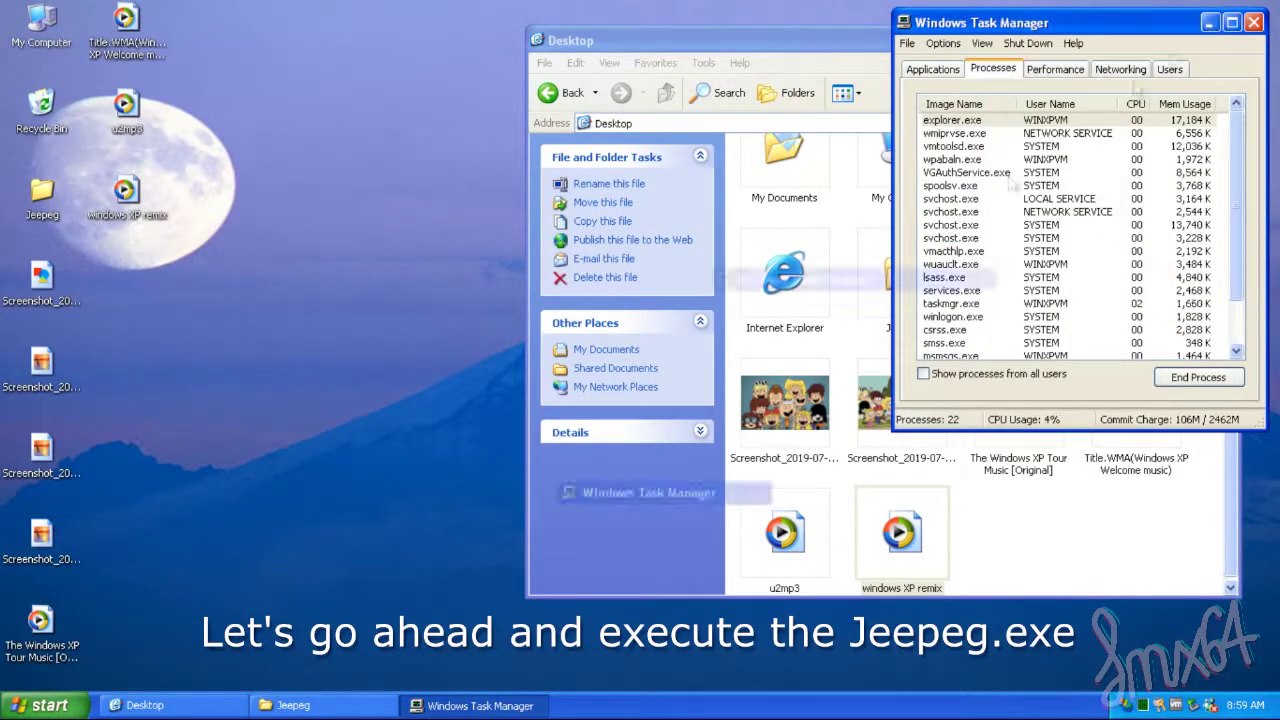
left_click(1210, 24)
left_click(370, 705)
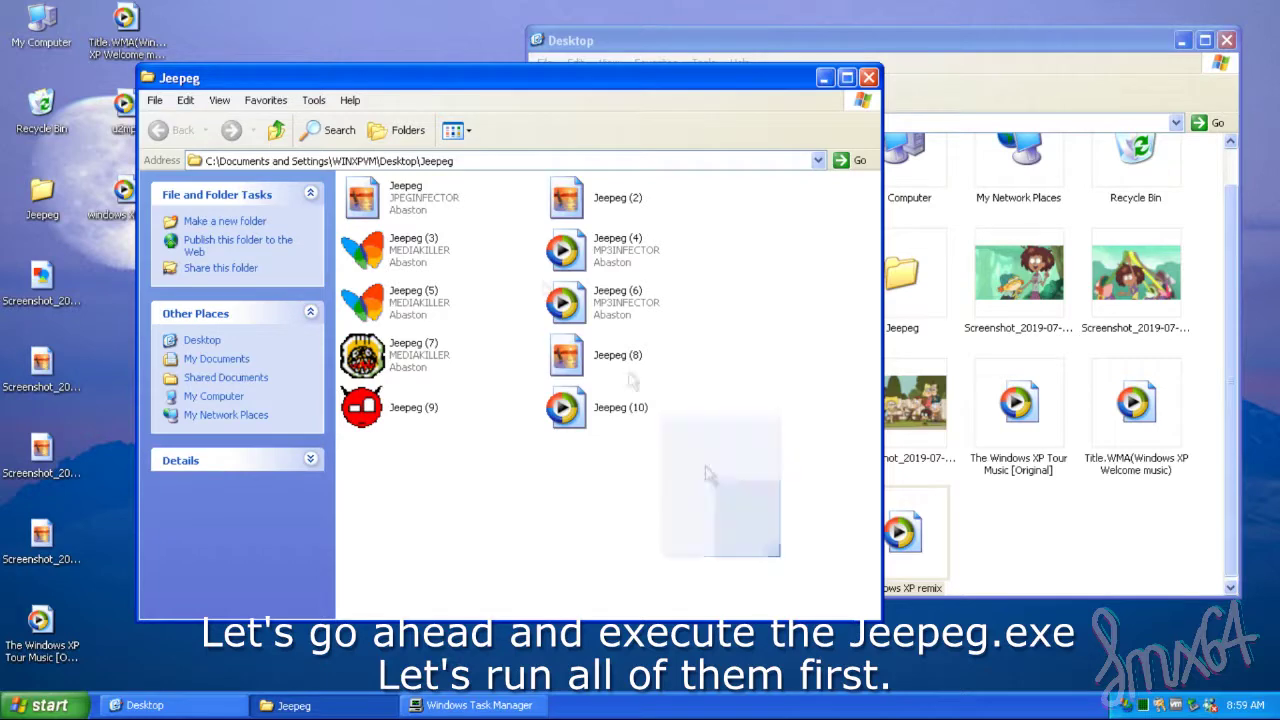
key("ctrl+a")
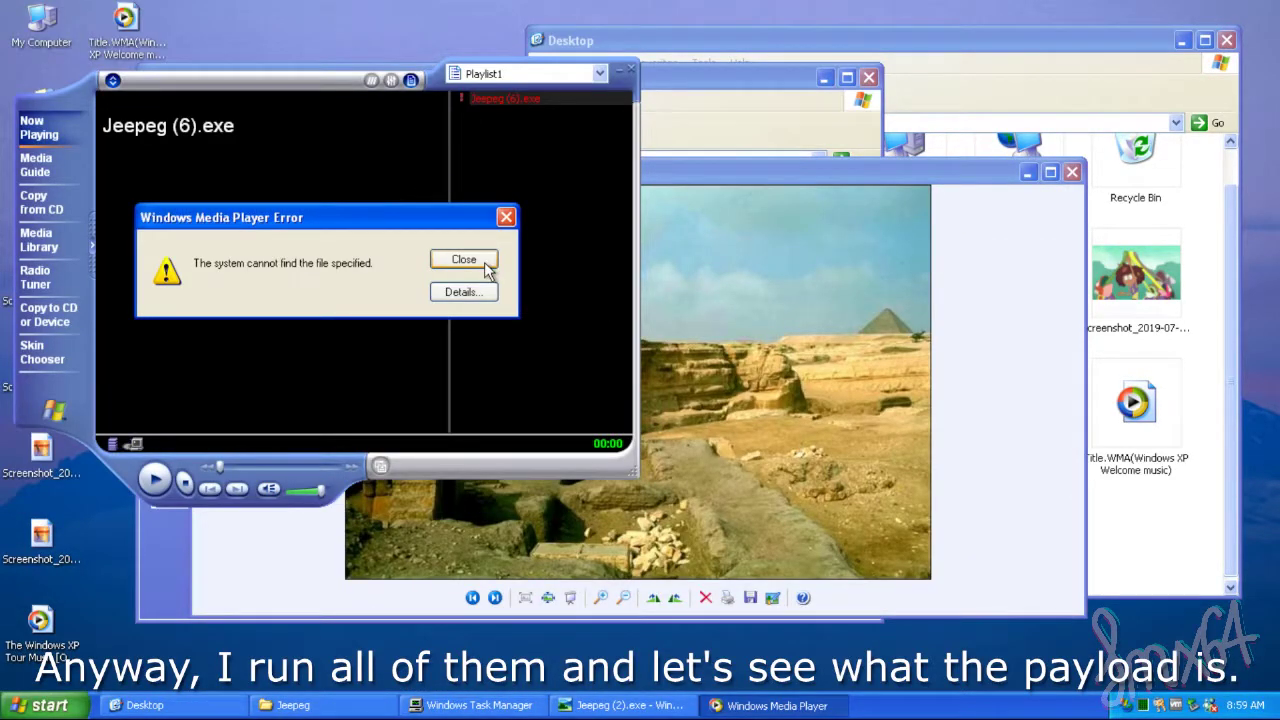
- Dismiss the Windows Media Player error, close the player, and view the Jeepeg (2).exe picture in the picture viewer
left_click(486, 262)
left_click(631, 70)
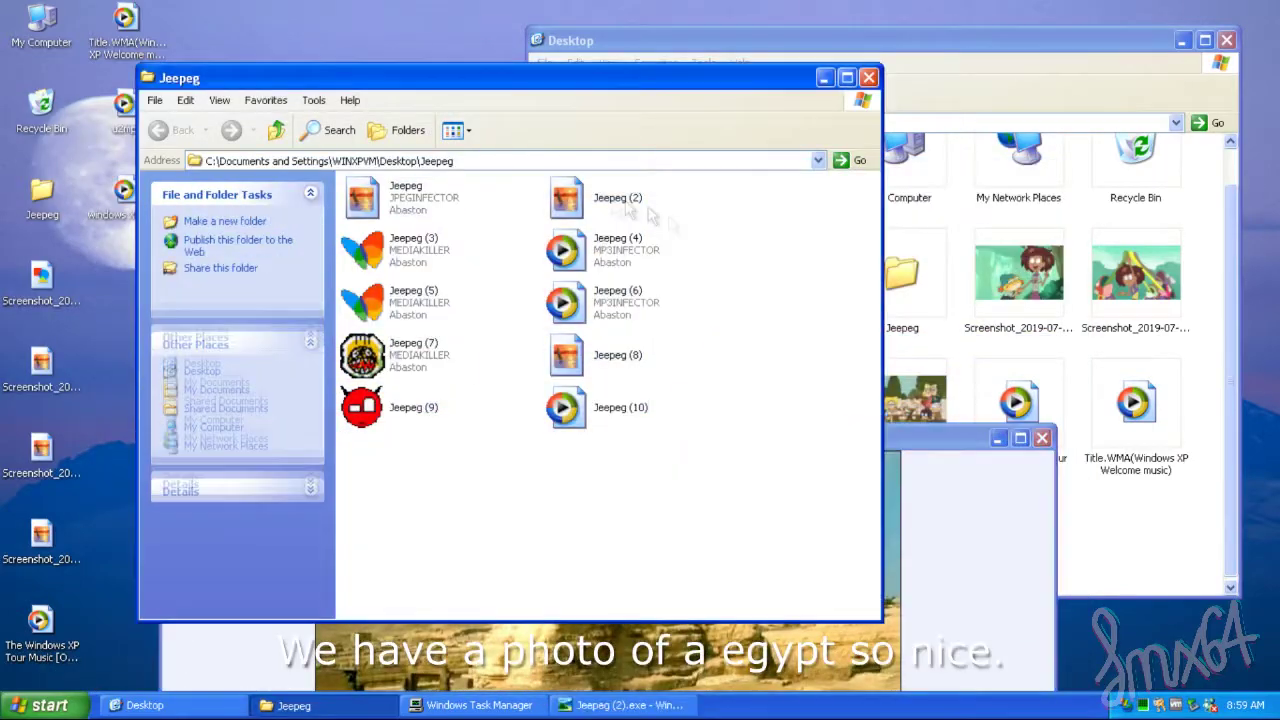
left_click(917, 517)
left_click_drag(926, 446, 935, 200)
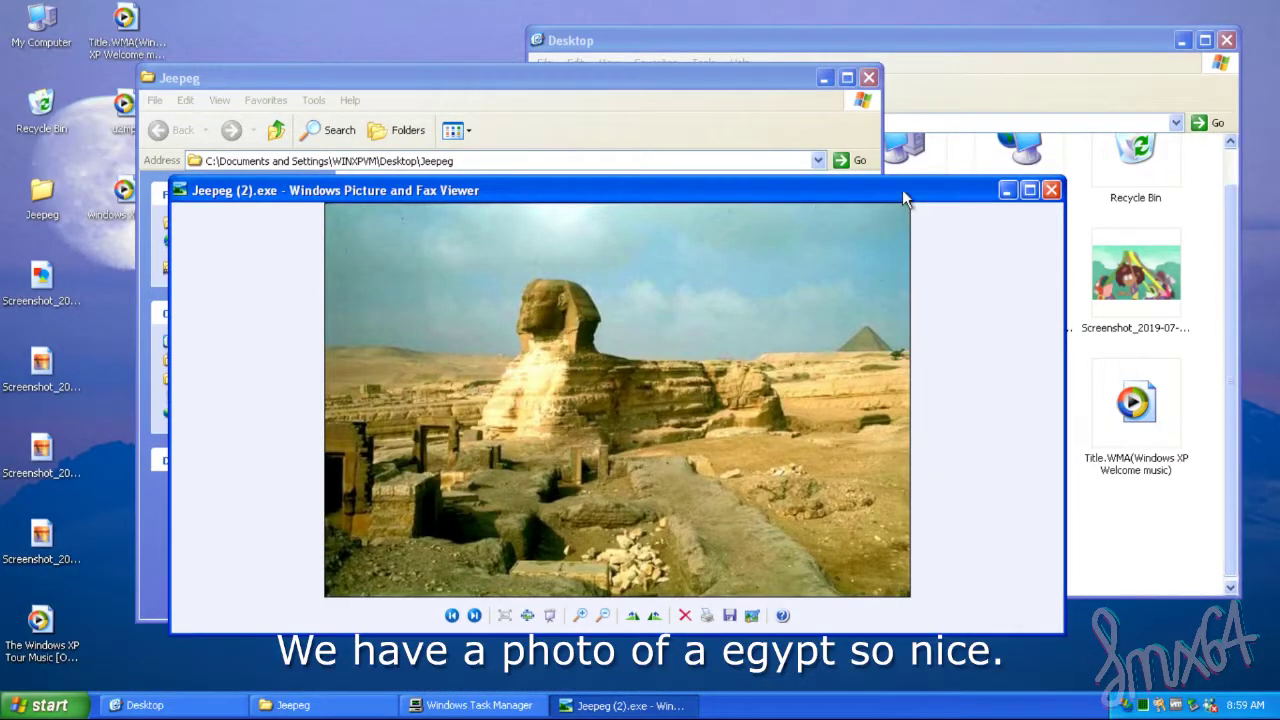
double_click(903, 194)
double_click(706, 14)
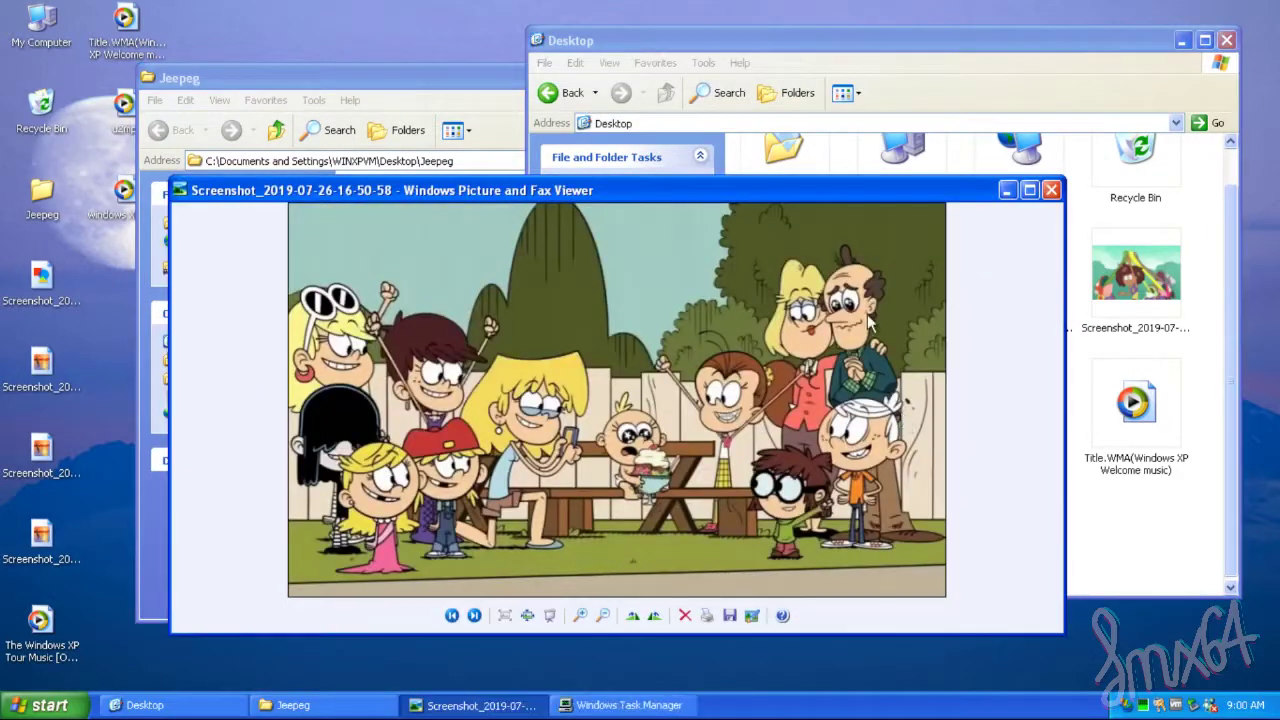
right_click(870, 322)
left_click(905, 558)
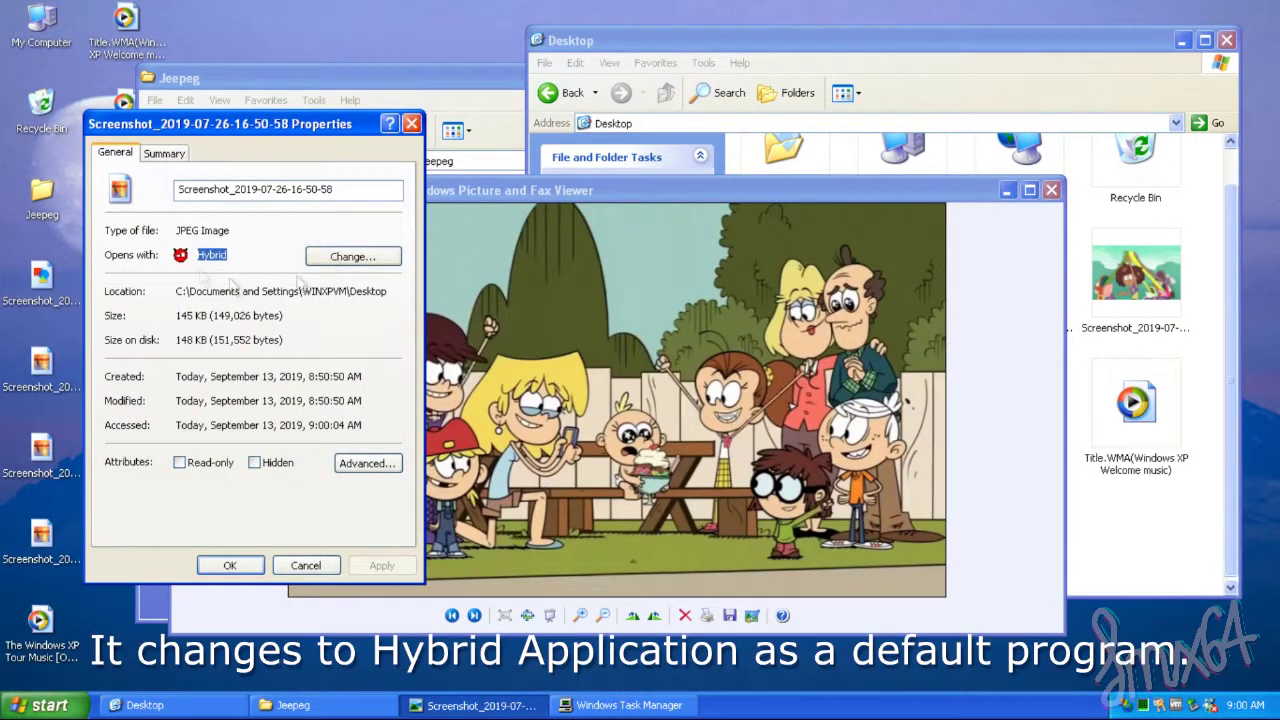
left_click(356, 256)
left_click(810, 140)
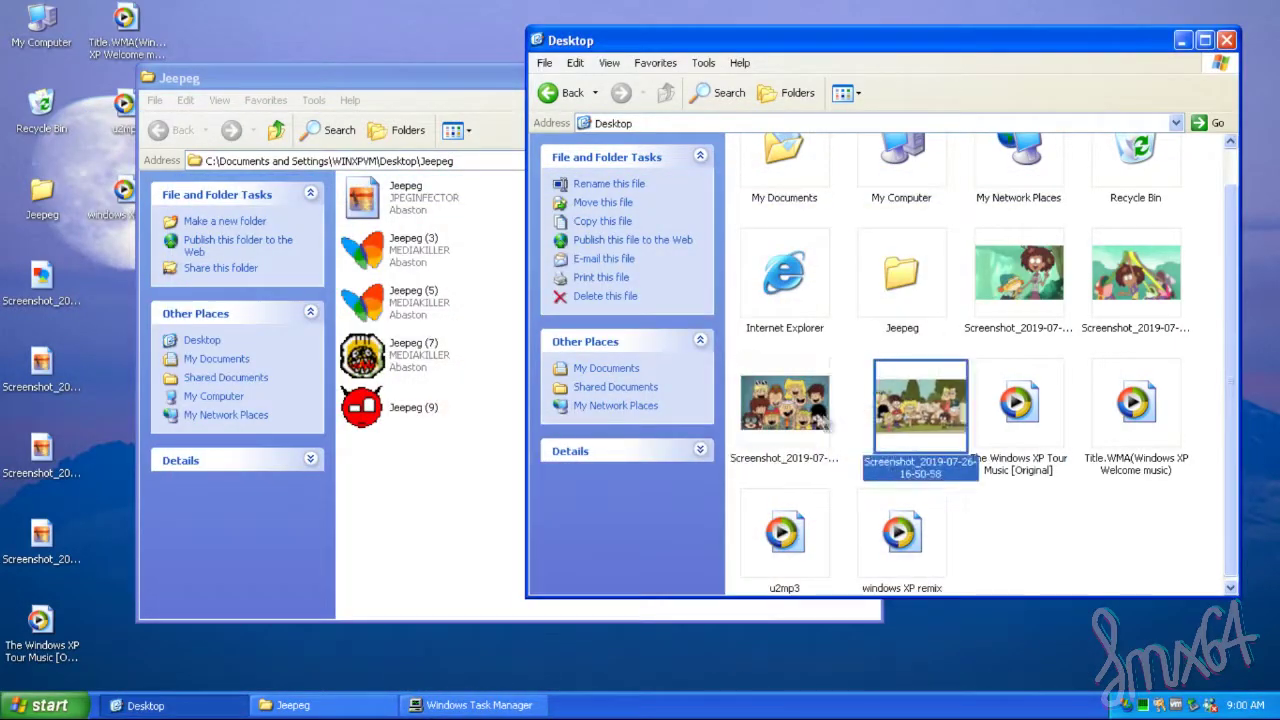
- Open and close the three other screenshot pictures from the Desktop folder window one after another
double_click(819, 421)
left_click(1054, 190)
double_click(1134, 274)
left_click(1054, 190)
double_click(1038, 276)
left_click(1054, 190)
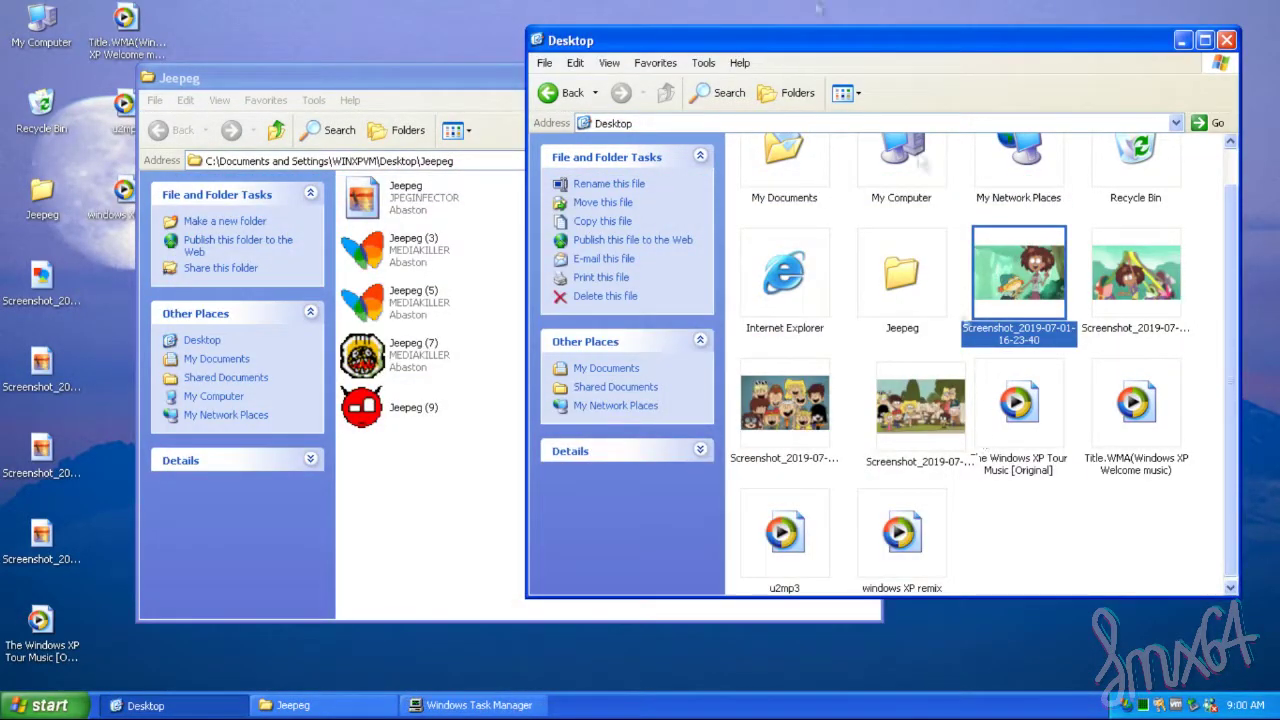
- Play The Windows XP Tour Music [Original] from the Desktop folder window, compare the file icons, and close the player
left_click(1018, 405)
left_click(699, 436)
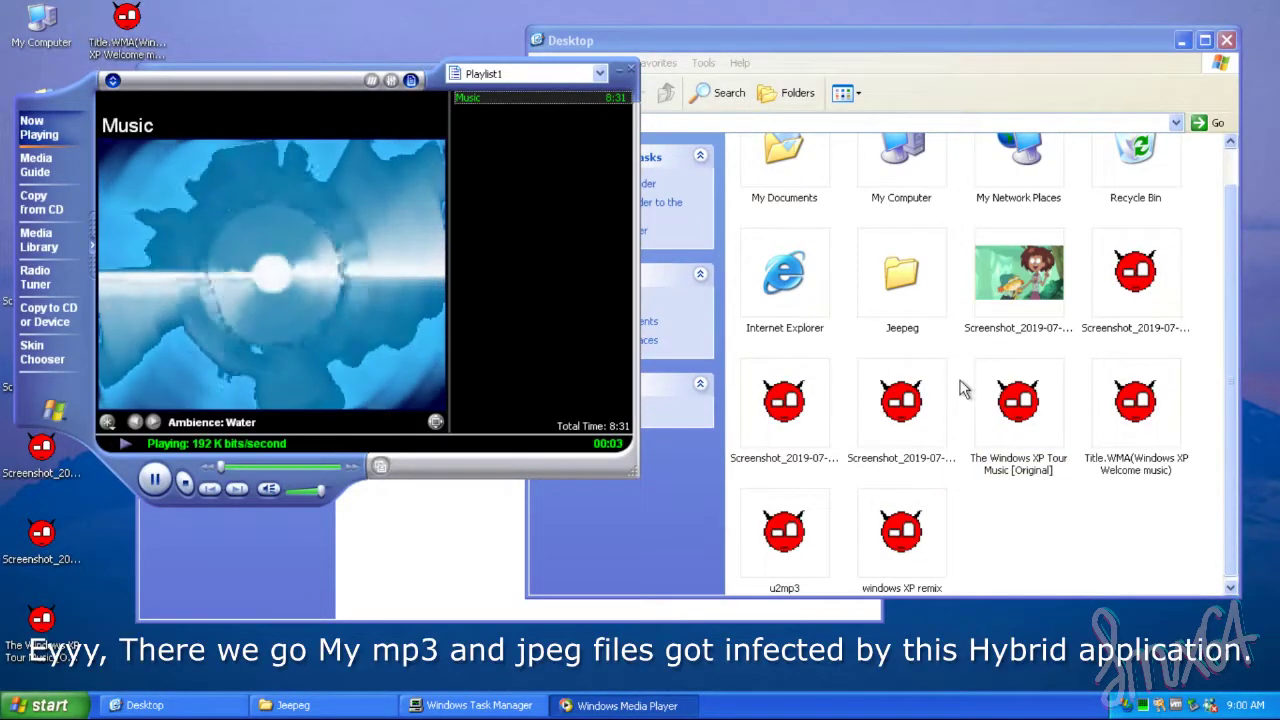
mouse_move(643, 62)
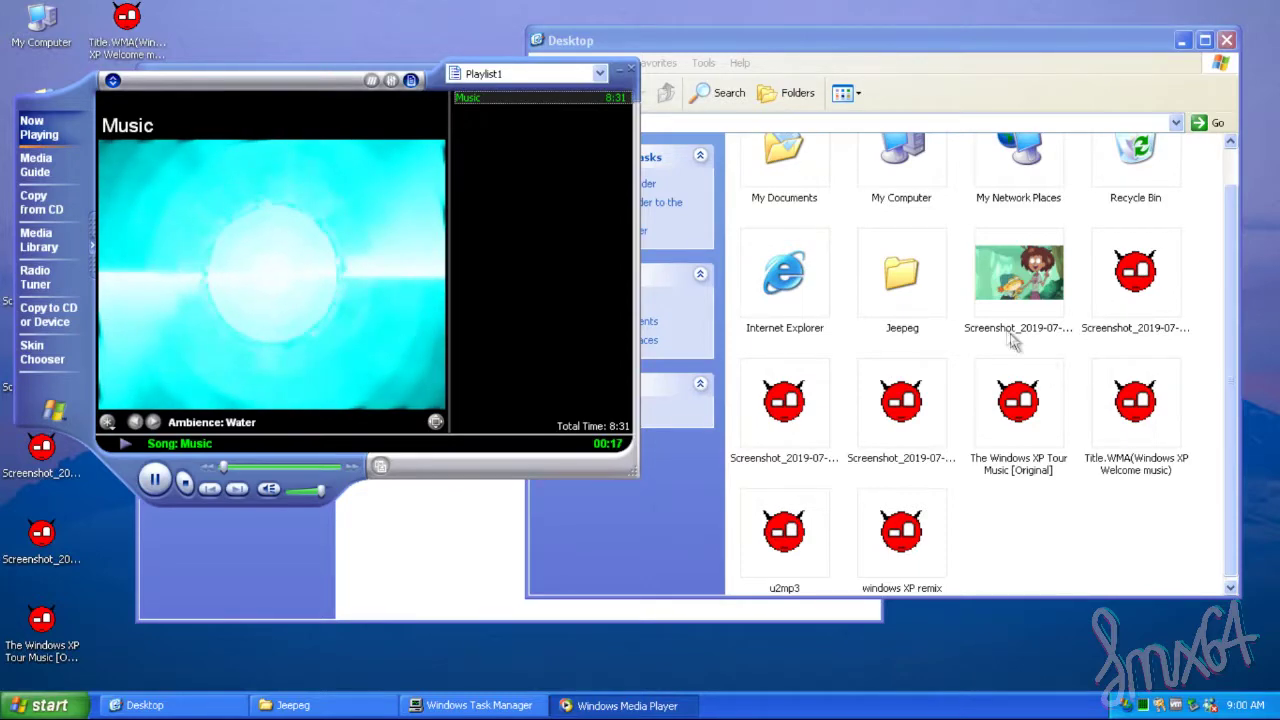
left_click(629, 72)
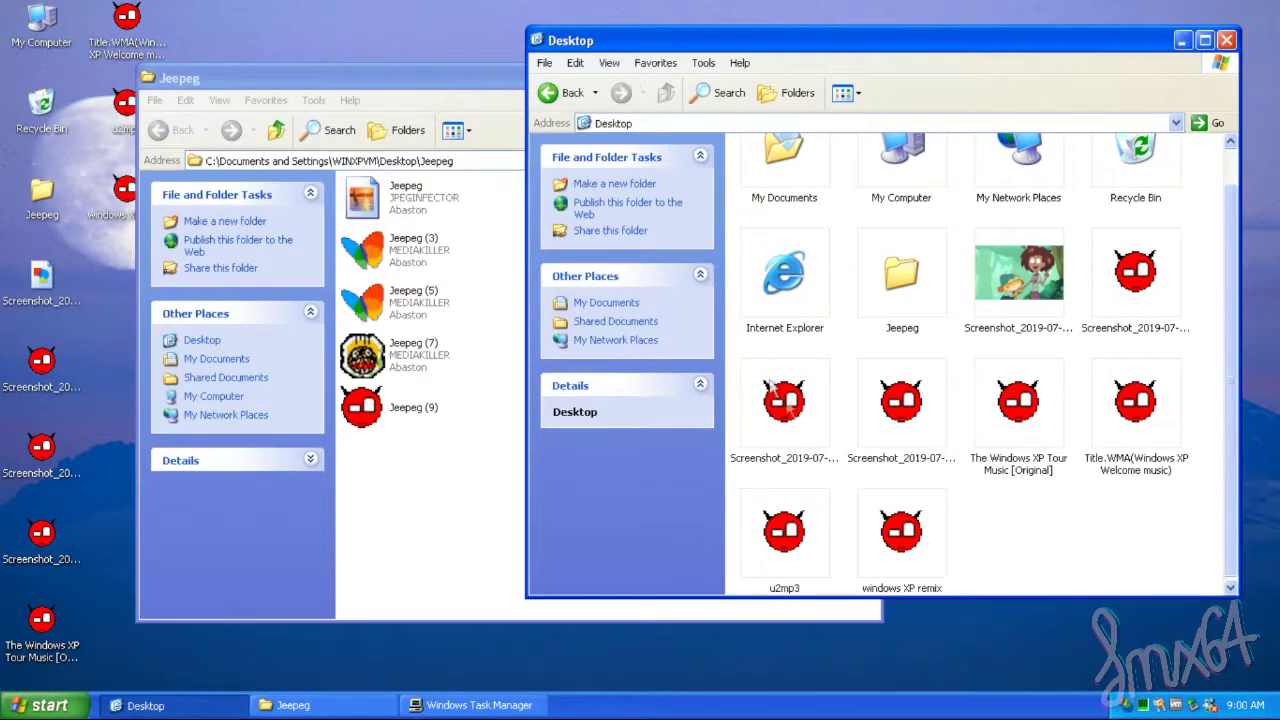
- View the details of the 2019-07-25 screenshot in the Desktop folder window, and open the Jeepeg folder there
left_click(770, 389)
left_click(217, 24)
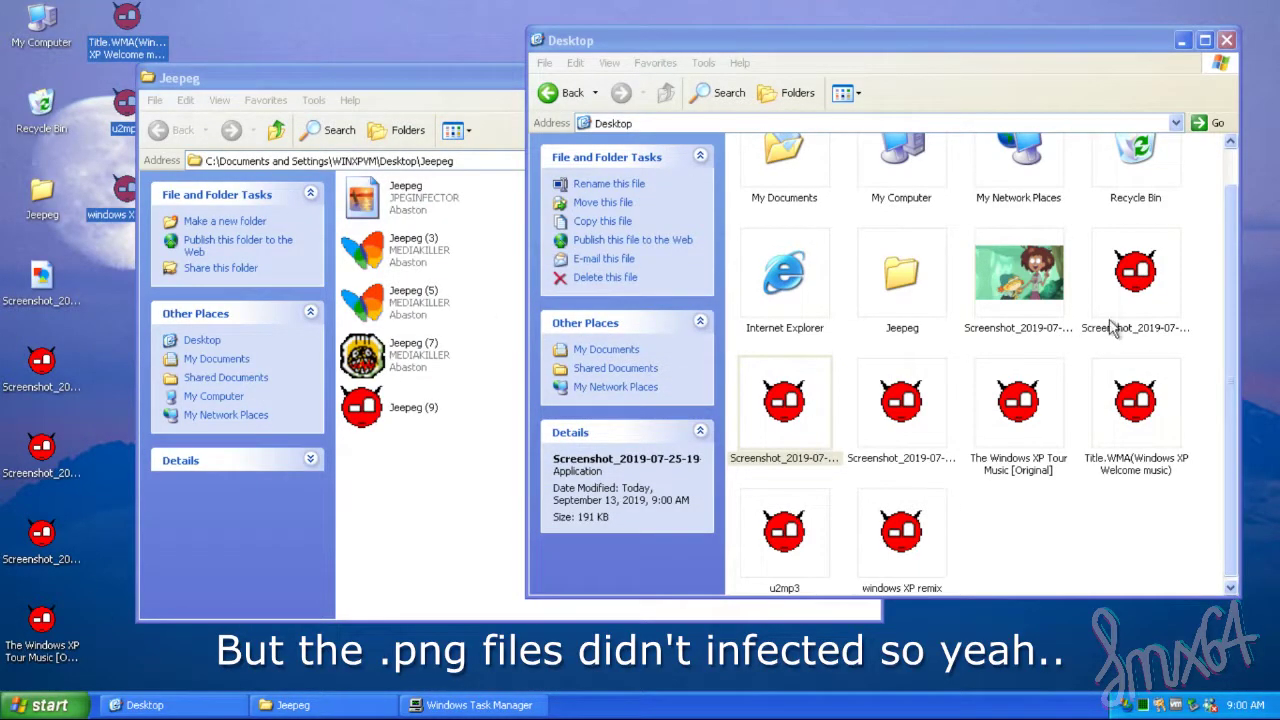
double_click(901, 275)
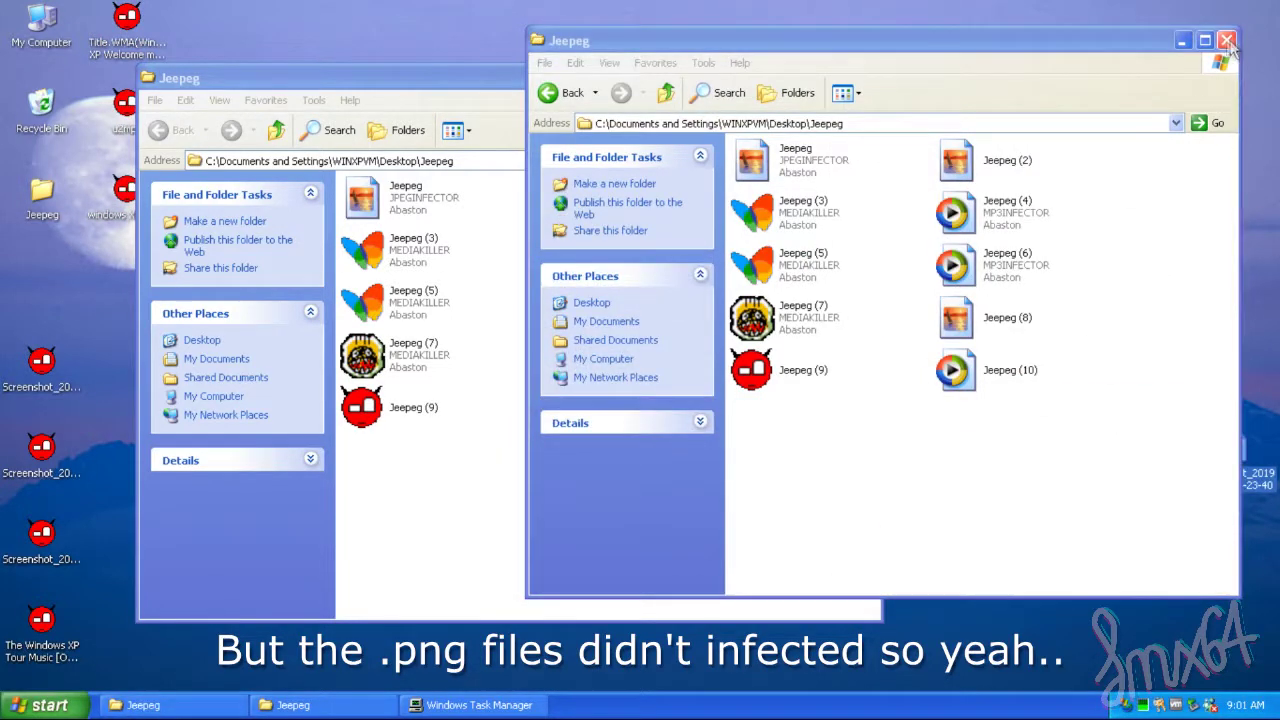
- Minimise both Jeepeg windows and rearrange the icons on the desktop
left_click(1184, 47)
left_click(826, 77)
right_click(902, 204)
mouse_move(924, 217)
left_click(1055, 212)
right_click(878, 206)
left_click(65, 302)
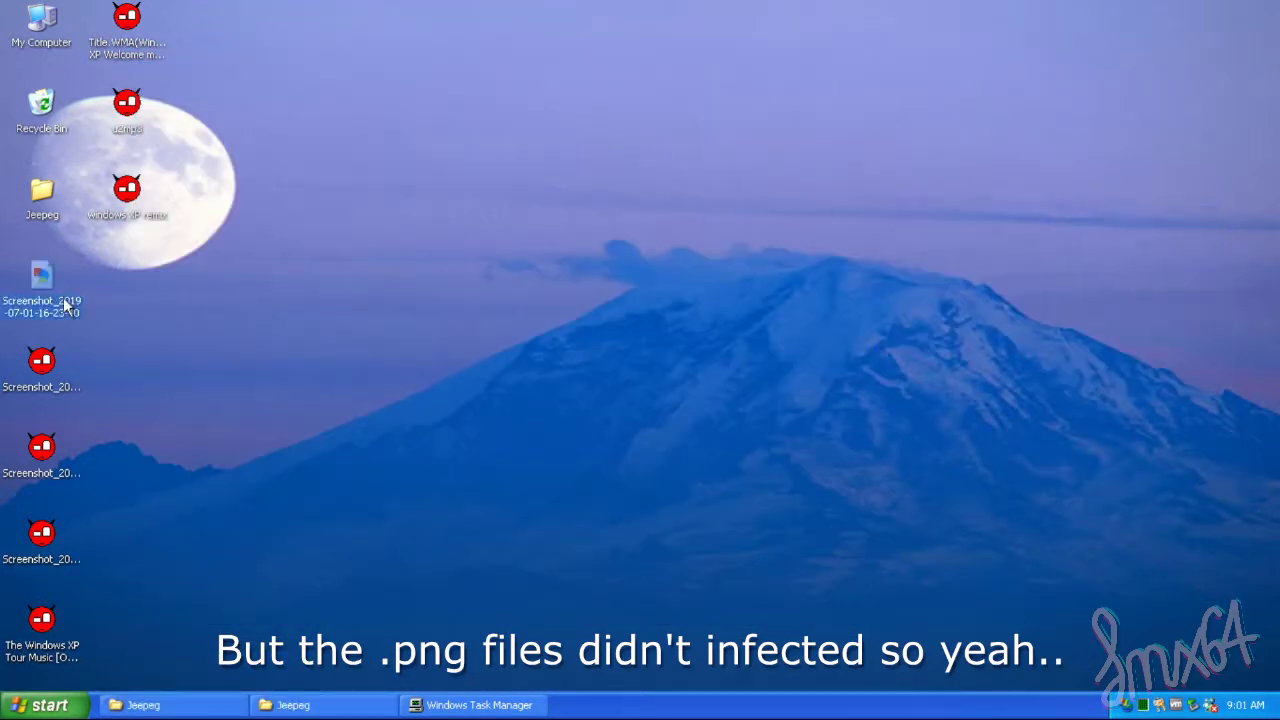
double_click(65, 305)
left_click_drag(571, 189, 668, 120)
left_click(1150, 115)
right_click(40, 280)
left_click(79, 519)
left_click(180, 666)
- Open the last screenshot file on the desktop, maximise its viewer, and close the picture
double_click(46, 553)
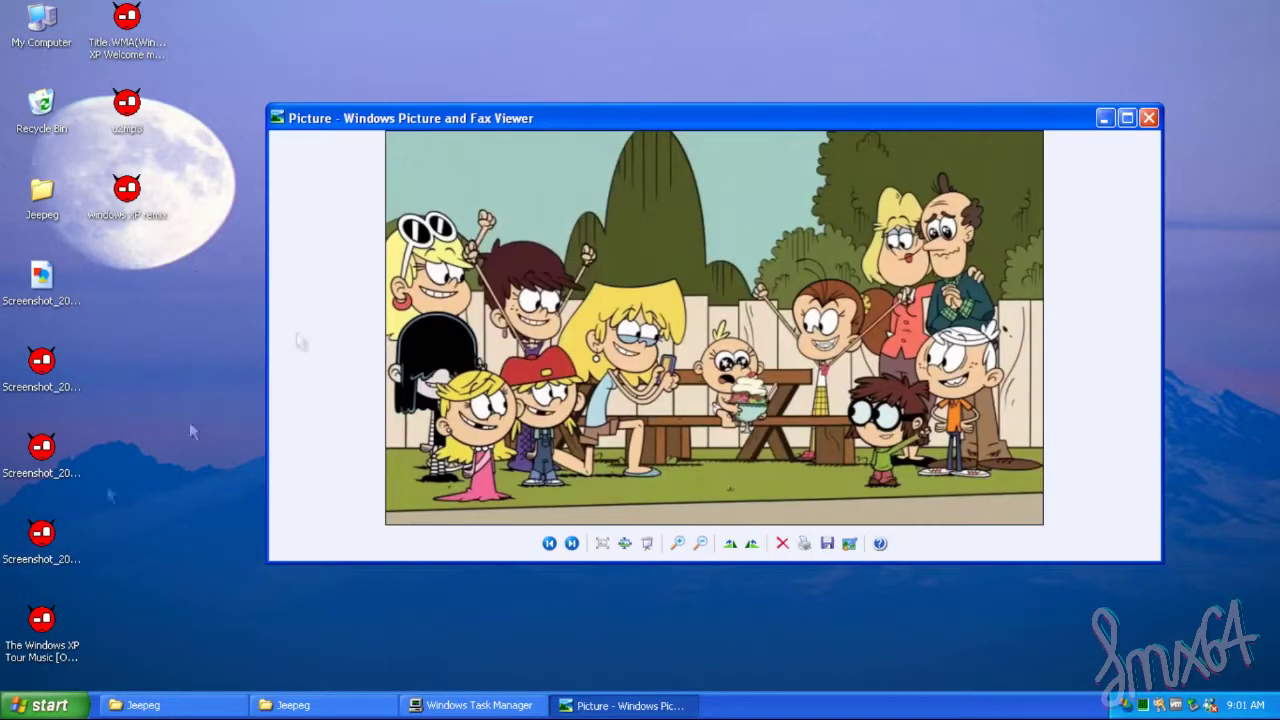
left_click(1127, 118)
left_click(1268, 8)
- Play The Windows XP Tour Music and Title.WMA files from the desktop, closing the player after each one
double_click(46, 650)
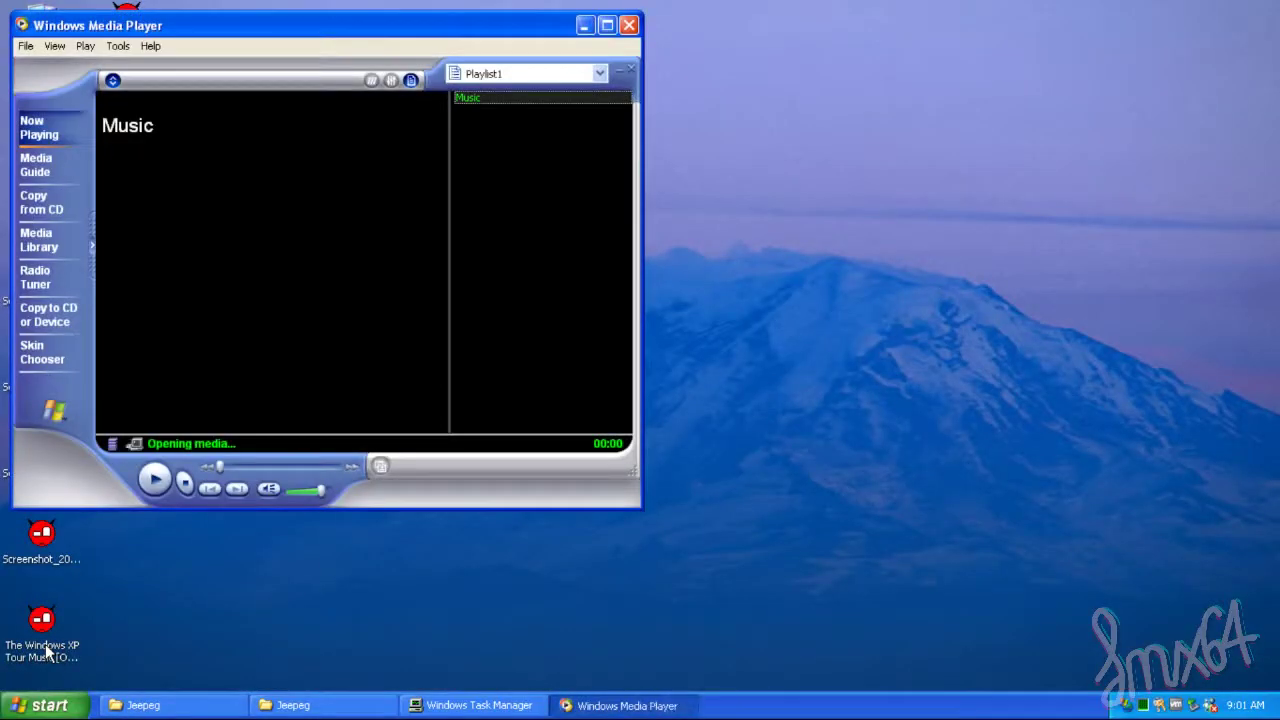
left_click(629, 27)
left_click(153, 60)
double_click(153, 60)
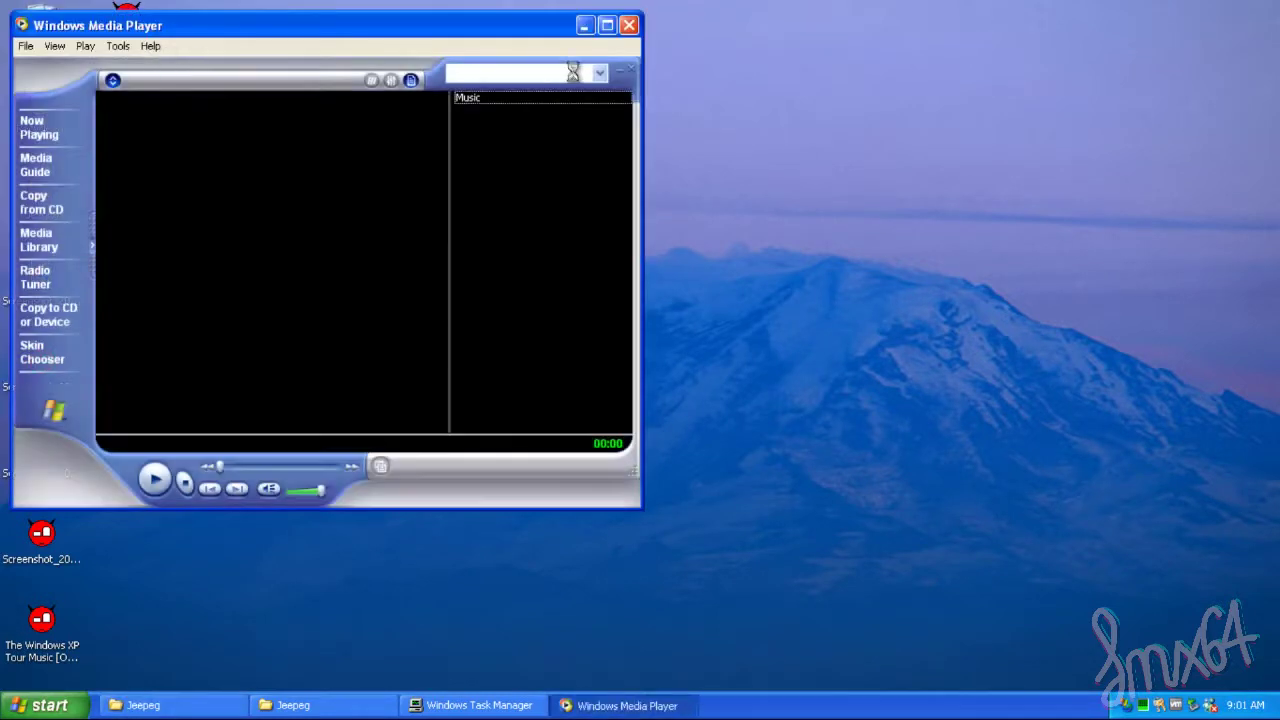
left_click(630, 70)
- Open the last screenshot file on the desktop once more and return to the empty desktop
double_click(60, 540)
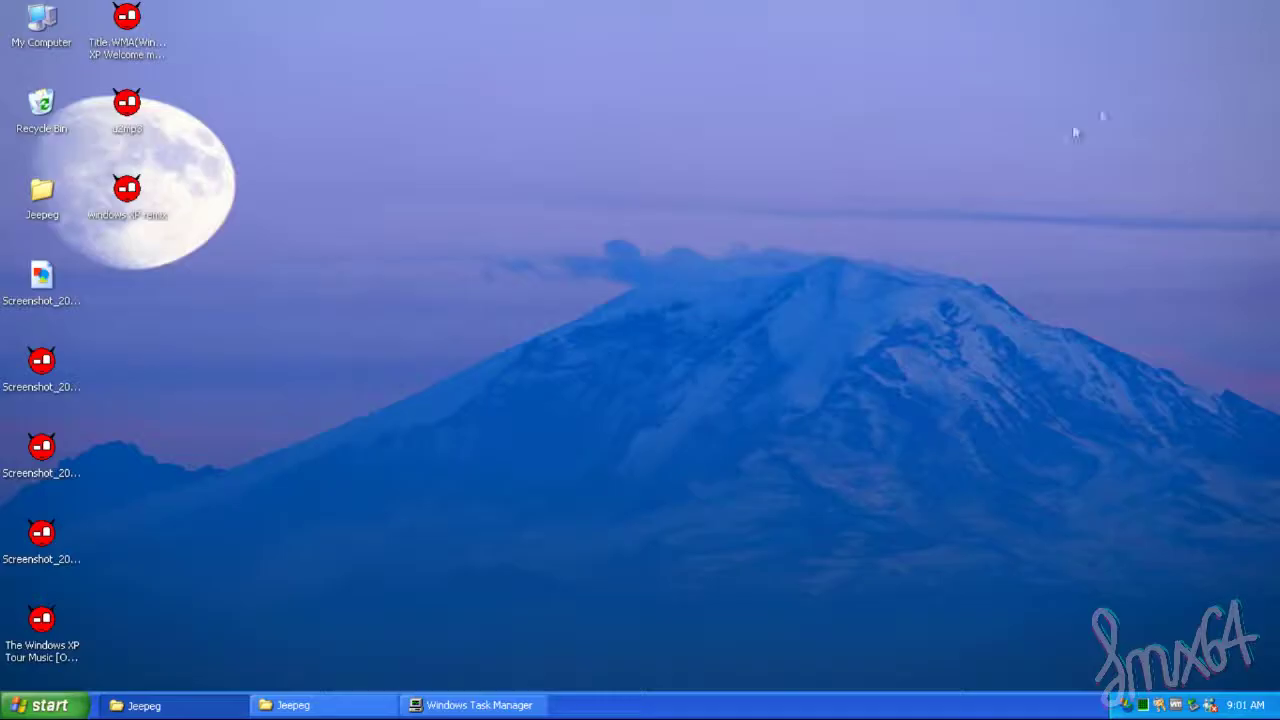
right_click(1034, 132)
left_click(465, 598)
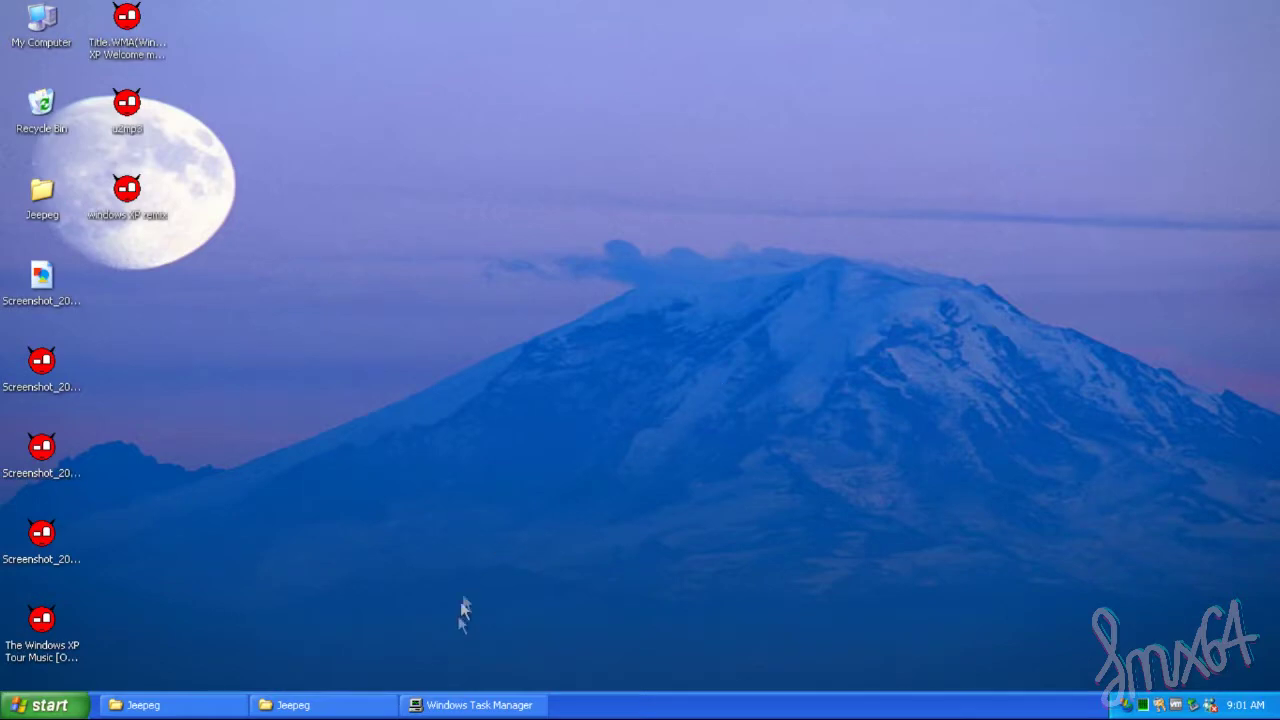
- Bring back a Jeepeg window and browse from My Computer through My Pictures into the Sample Pictures folder
left_click(391, 705)
left_click(45, 705)
left_click(271, 354)
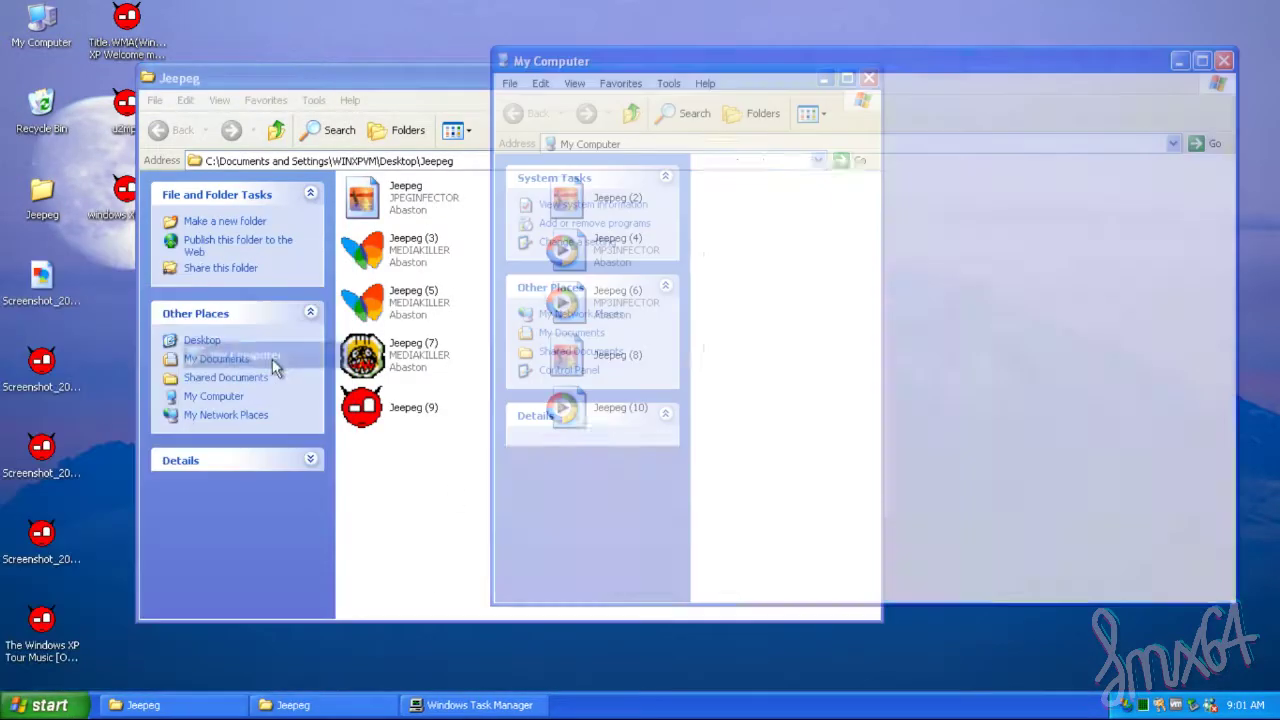
double_click(925, 205)
double_click(786, 203)
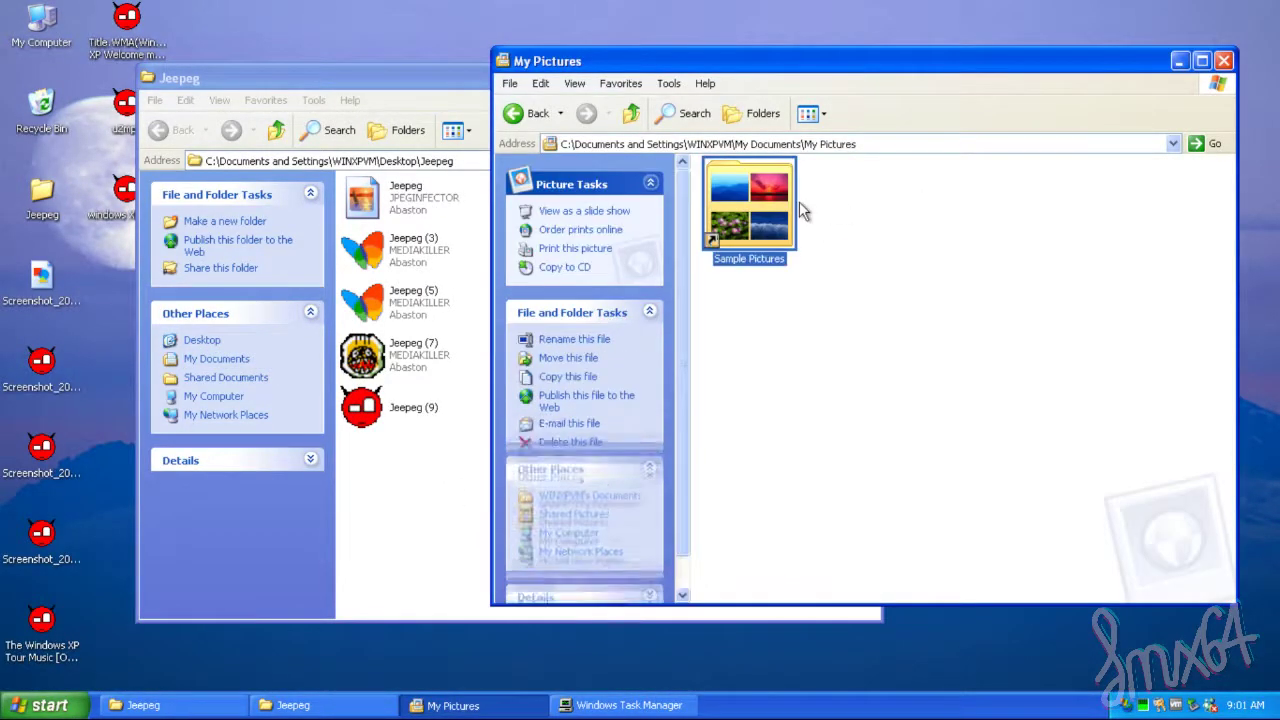
- Check in the properties of the Sunset picture which program opens it, and close them
right_click(855, 545)
left_click(892, 535)
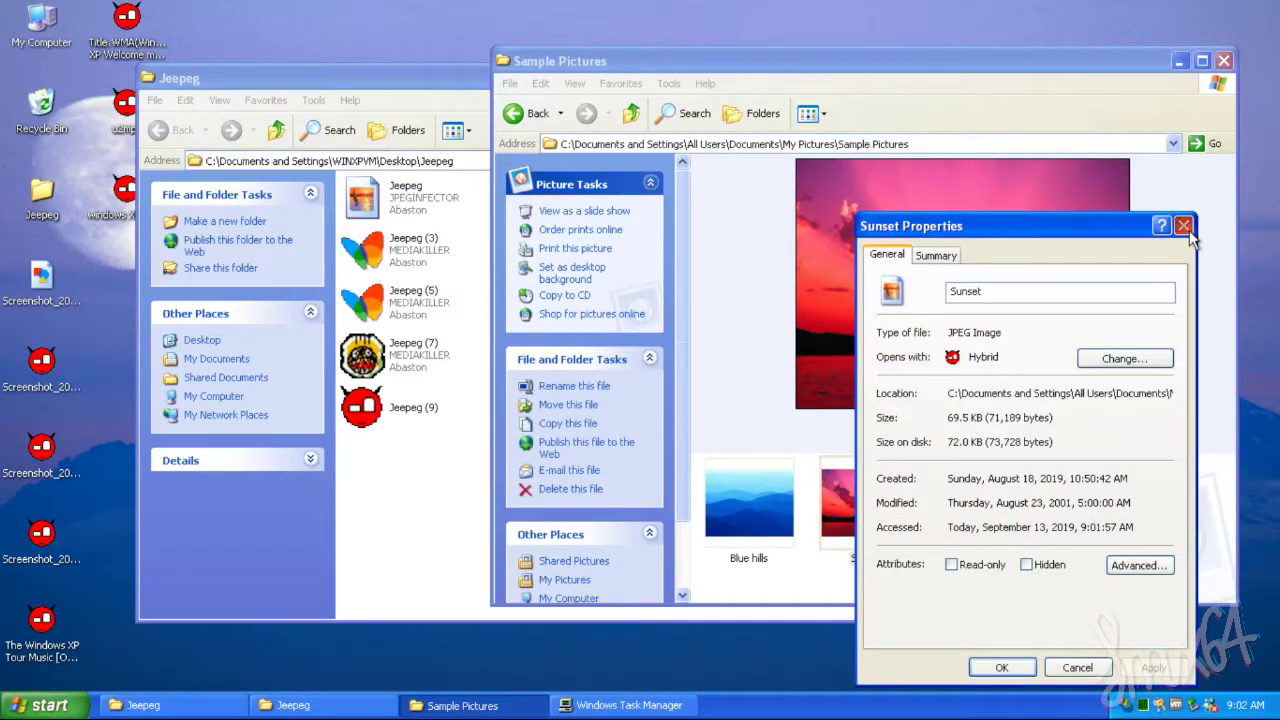
left_click(1187, 229)
- Preview the pictures in Sample Pictures, open Water lilies, and close its viewer
left_click(985, 502)
left_click(1098, 508)
left_click_drag(50, 542, 50, 450)
left_click(868, 532)
double_click(982, 540)
left_click(1268, 11)
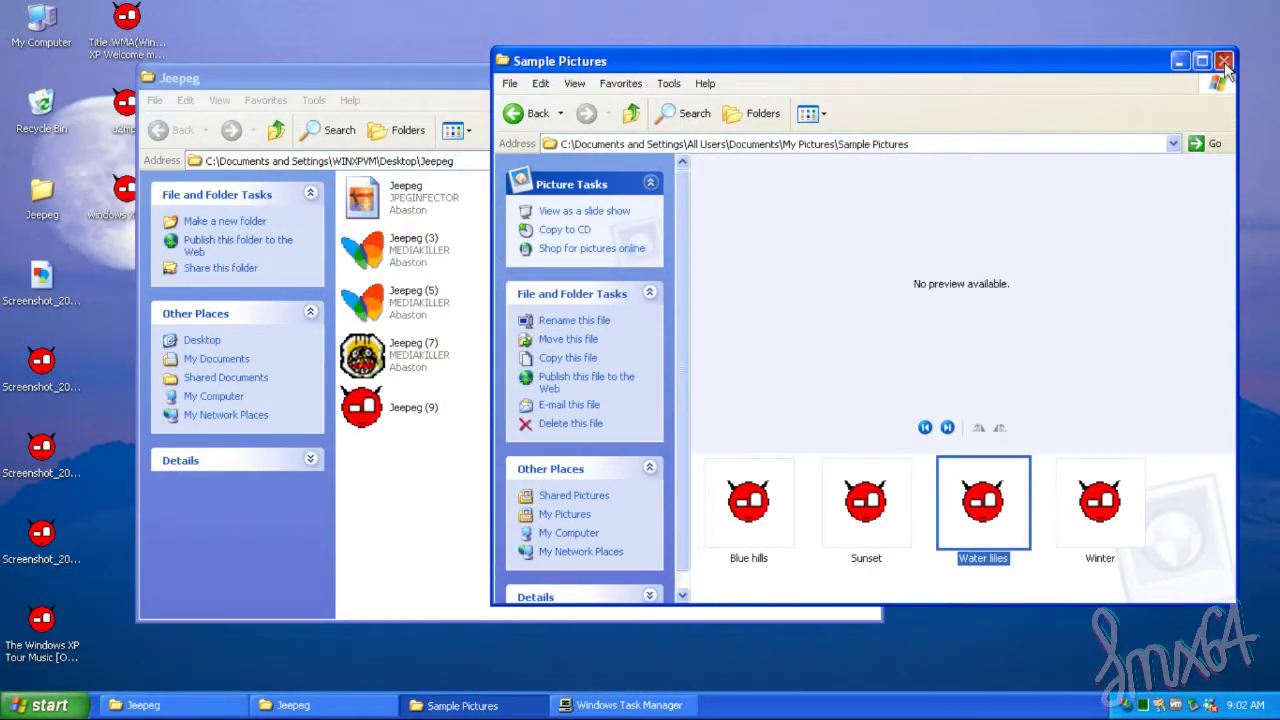
- Close the Sample Pictures window and one Jeepeg folder window, and bring up Task Manager beside the desktop icons
left_click(1225, 63)
left_click_drag(700, 78, 940, 76)
left_click(1065, 76)
left_click(478, 705)
left_click_drag(1022, 22, 570, 158)
mouse_move(786, 300)
left_mouse_down()
mouse_move(781, 406)
mouse_move(778, 283)
mouse_move(783, 376)
mouse_move(782, 297)
left_mouse_up()
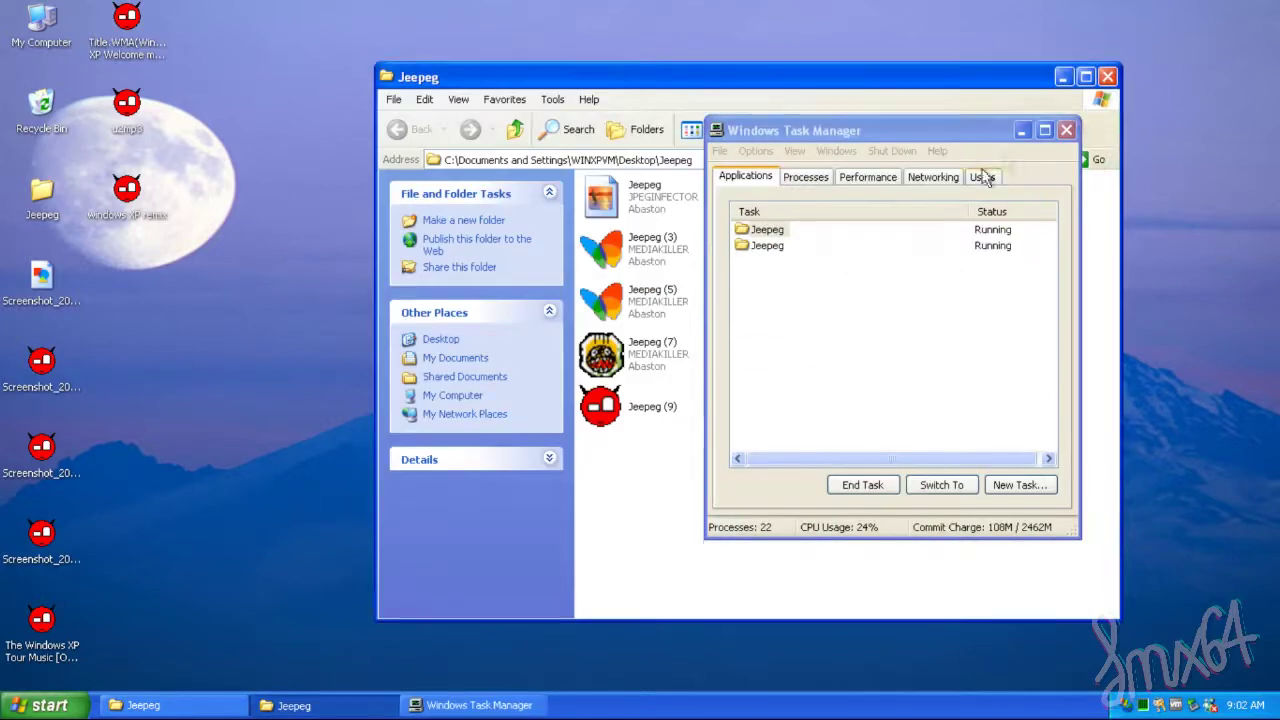
left_click(1108, 77)
left_click_drag(964, 134, 1107, 131)
- Change the extension of the infected windows XP remix.exe on the desktop to make it windows XP remix.jpg
left_click(128, 192)
right_click(337, 200)
left_click(360, 229)
right_click(130, 190)
left_click(175, 402)
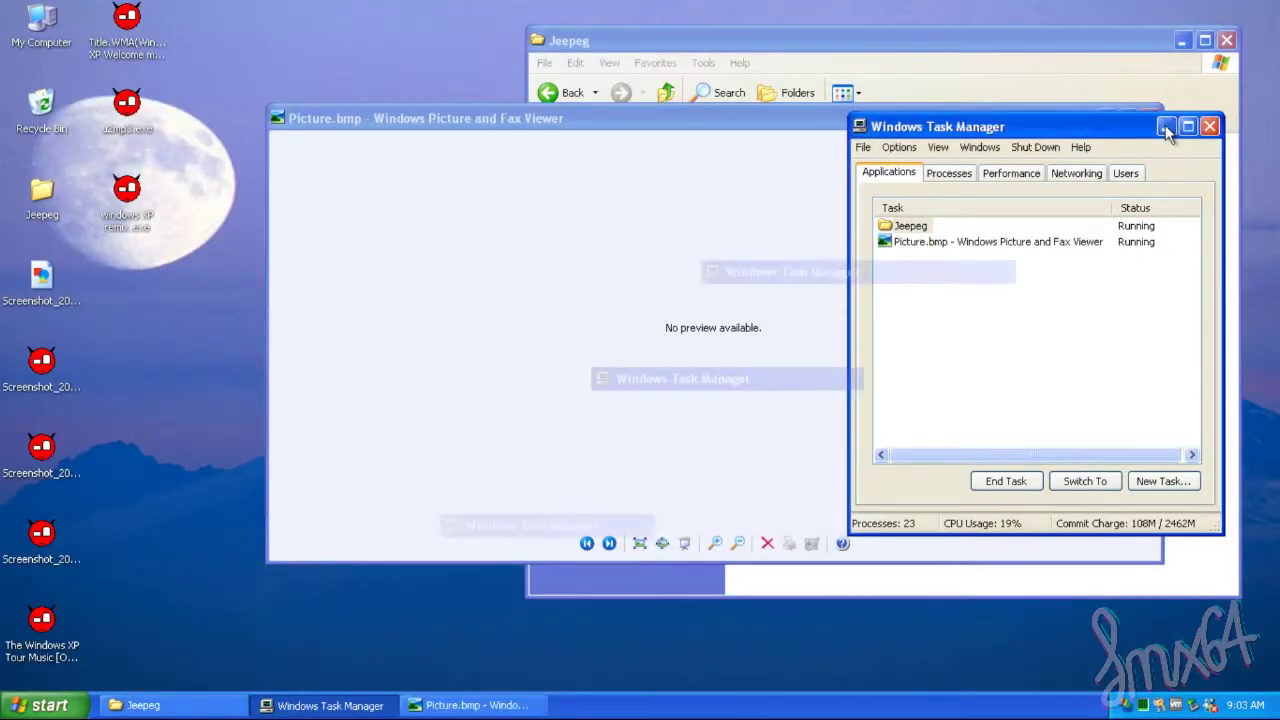
right_click(145, 222)
type("mix.")
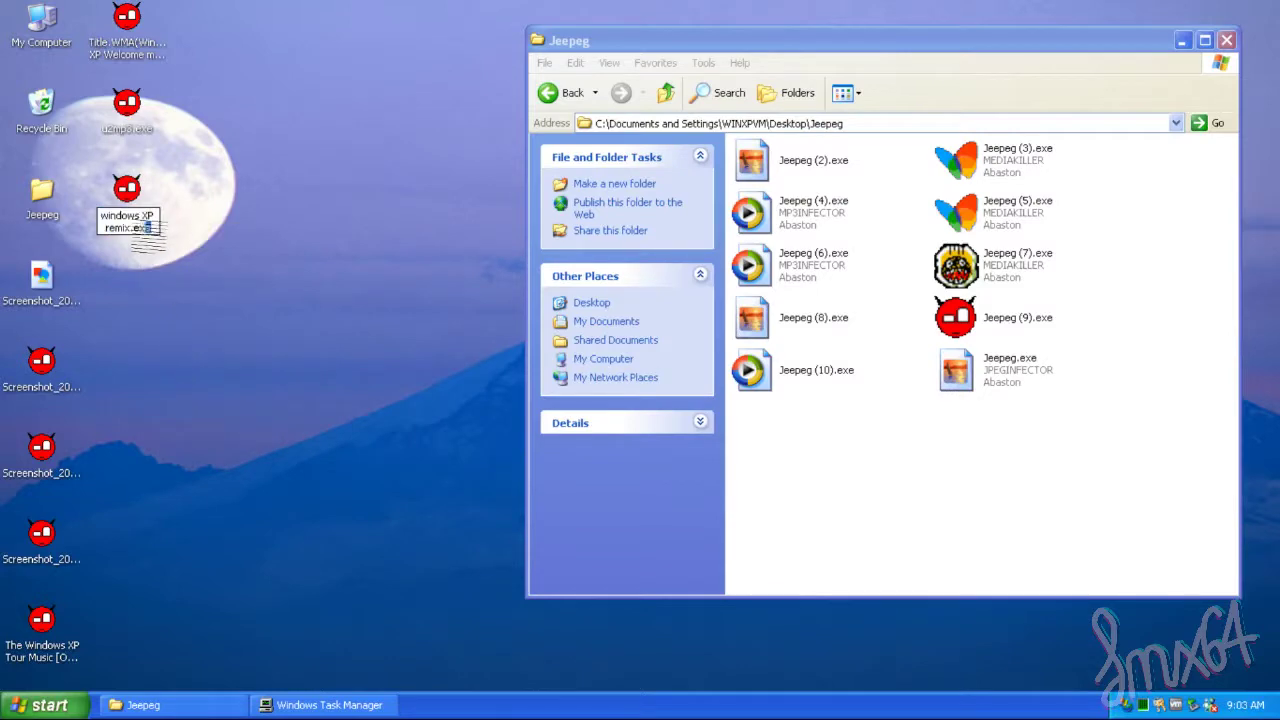
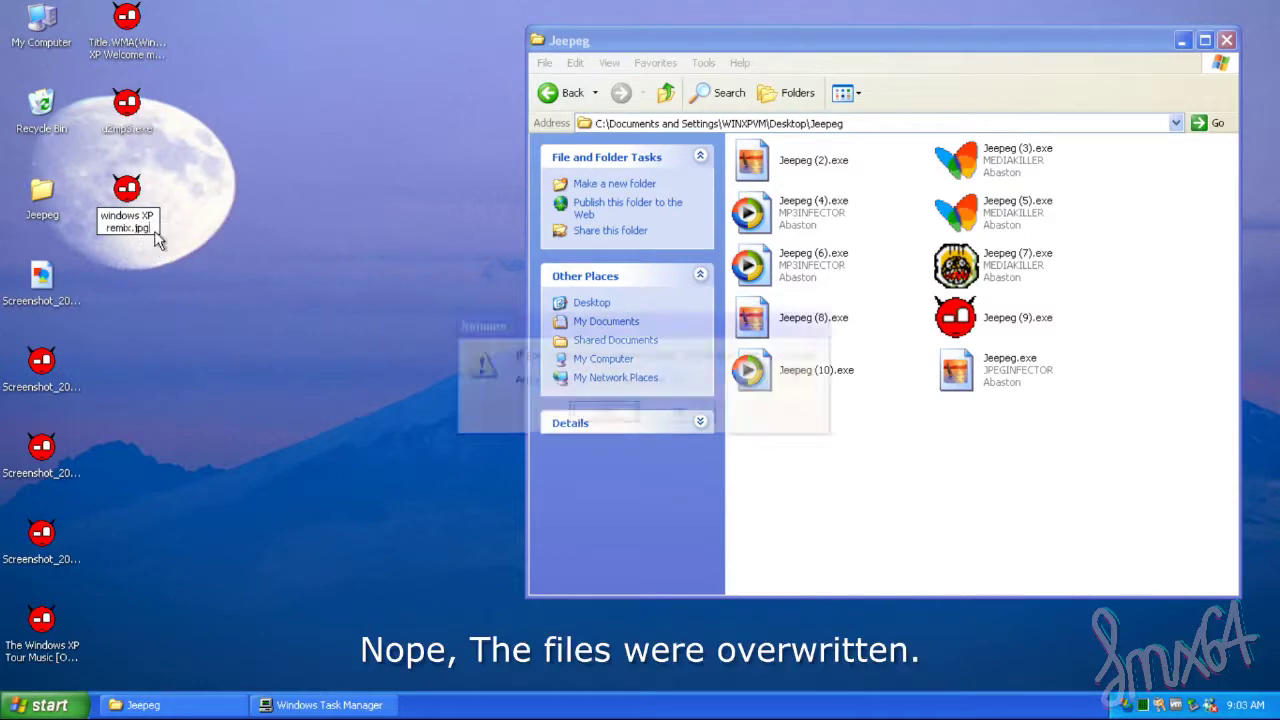
key("Return")
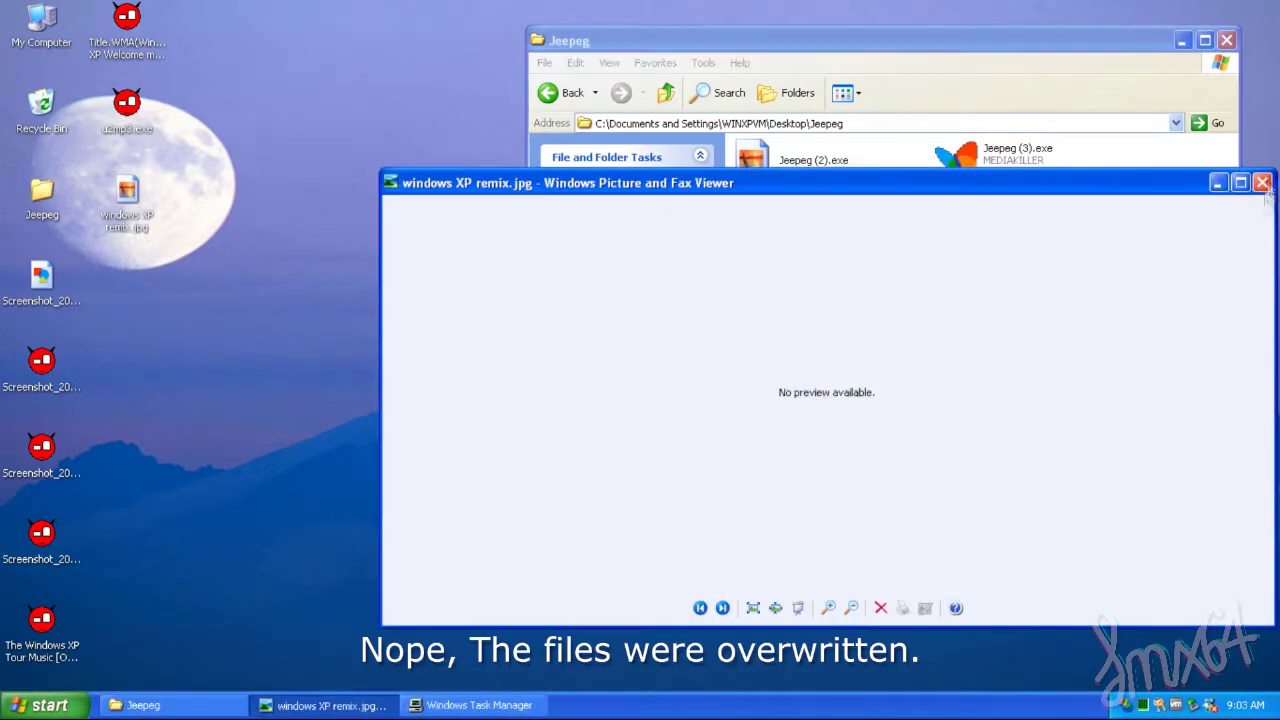
- Check the properties of windows XP remix.jpg and close its picture viewer
right_click(146, 229)
left_click(208, 485)
left_click(473, 227)
right_click(56, 384)
left_click(1262, 182)
- Try to change the extension of the topmost infected screenshot on the desktop to jpg
right_click(361, 287)
right_click(44, 382)
key("m")
left_click(76, 411)
type("jpg")
key("Return")
key("Return")
key("Return")
- Close the picture viewer, refresh the desktop and open the topmost infected screenshot
left_click(1264, 182)
right_click(304, 308)
left_click(330, 334)
right_click(38, 391)
double_click(40, 392)
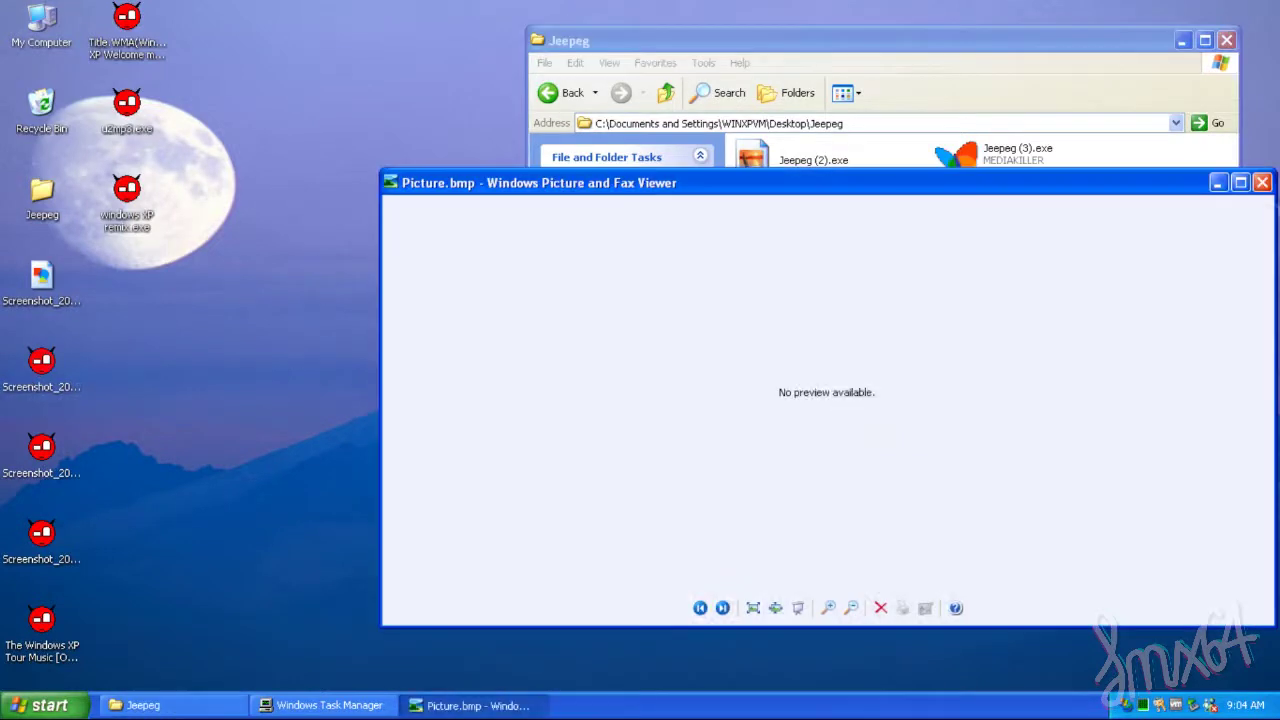
- View the properties of the topmost infected screenshot and close them
right_click(41, 366)
left_click(42, 398)
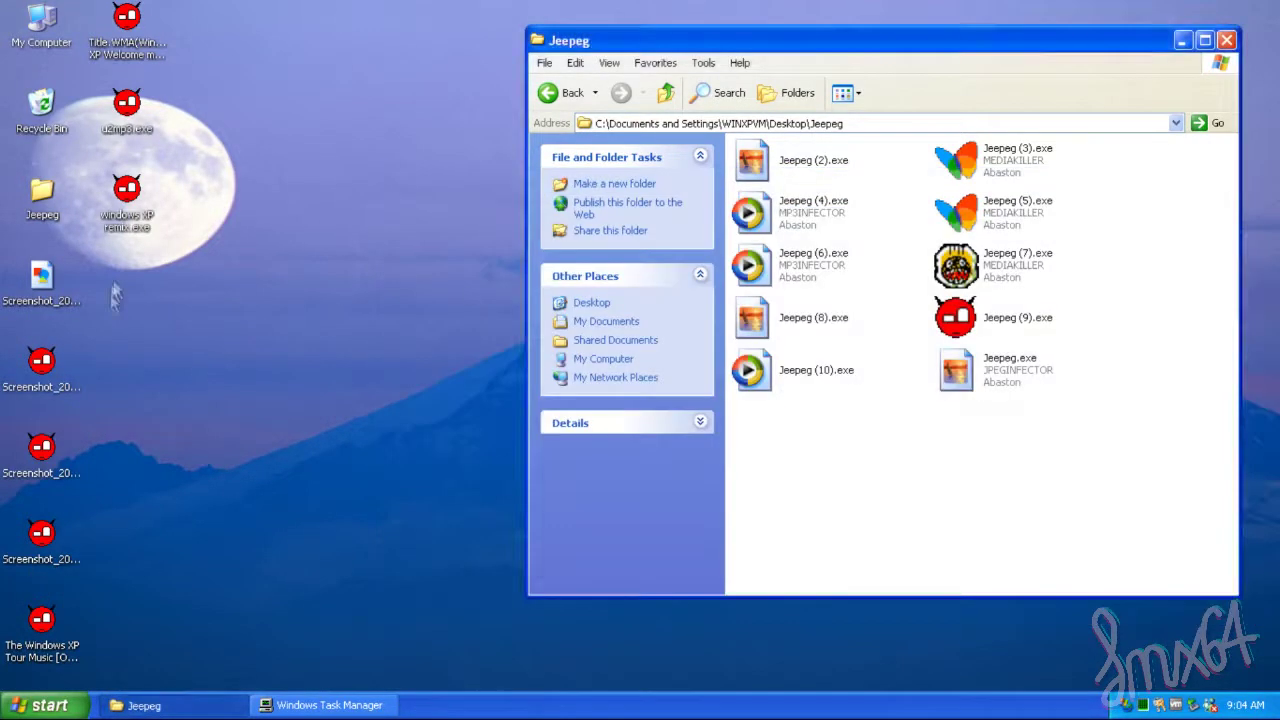
right_click(85, 415)
left_click(130, 622)
left_click(384, 226)
right_click(35, 382)
left_click(80, 580)
type("jp")
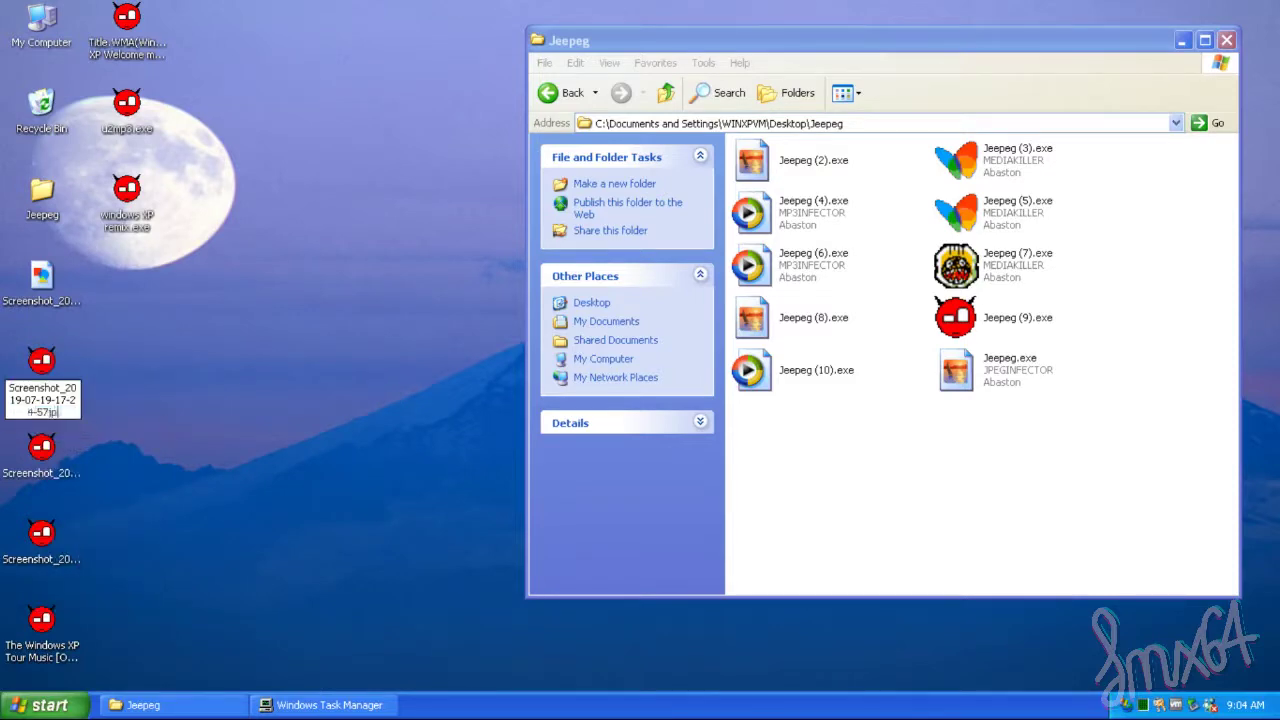
type("g")
key("Return")
- Open the renamed screenshot and the lowest infected screenshot on the desktop, closing the viewer after each
double_click(41, 364)
left_click(776, 441)
right_click(45, 367)
left_click(81, 529)
right_click(48, 402)
left_click(82, 563)
double_click(41, 364)
left_click(1264, 181)
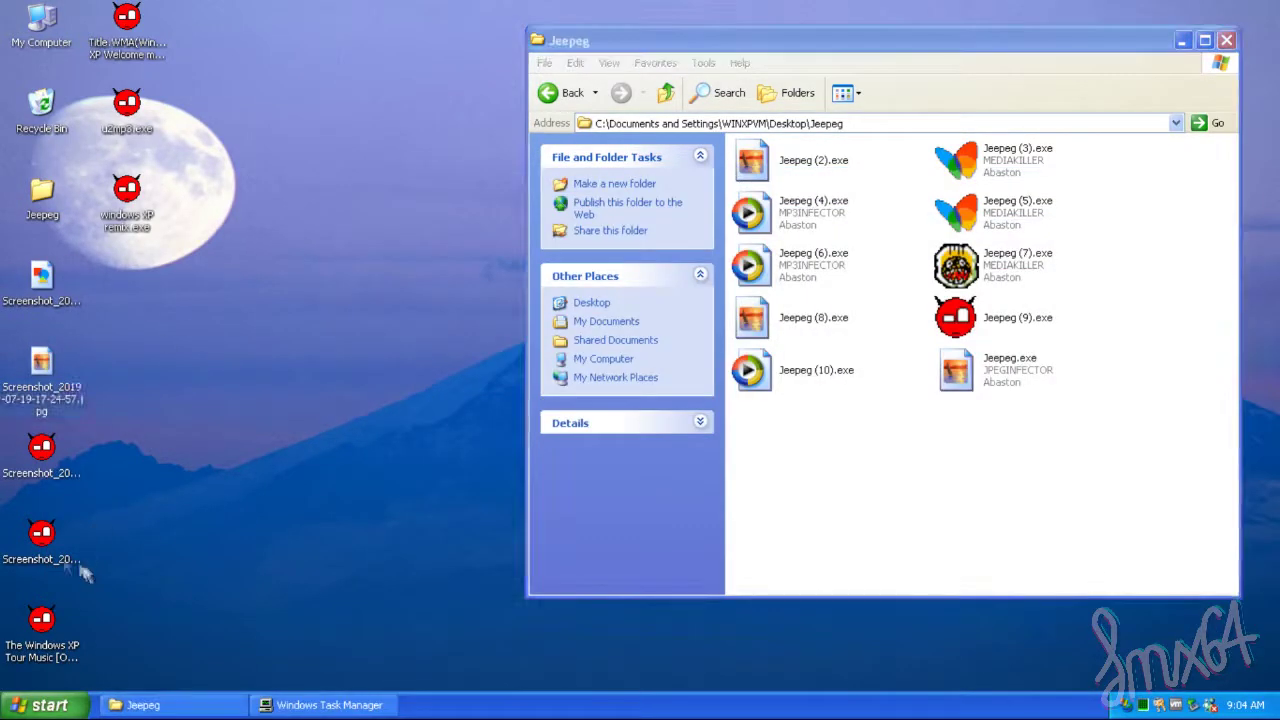
double_click(44, 536)
left_click(1264, 181)
- Clear the infected picture and music files from the desktop and close Task Manager
left_click_drag(211, 645, 78, 405)
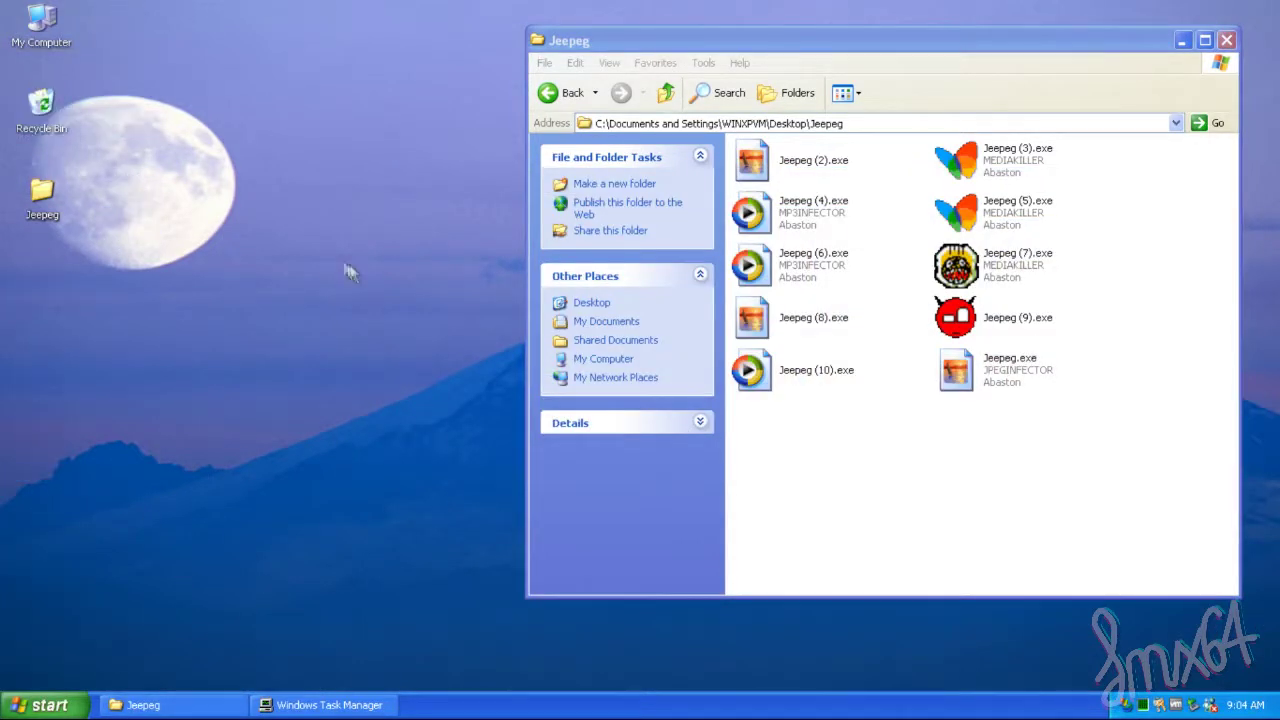
left_click(325, 705)
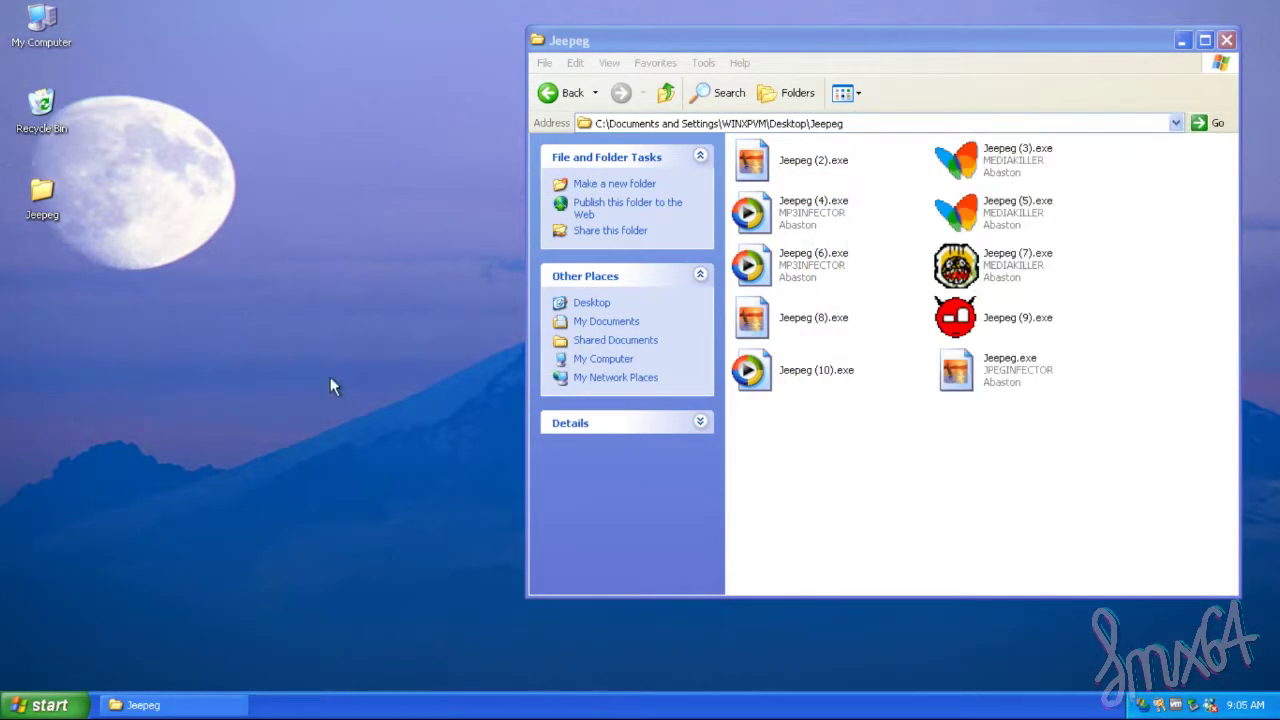
right_click(992, 319)
left_click(1043, 498)
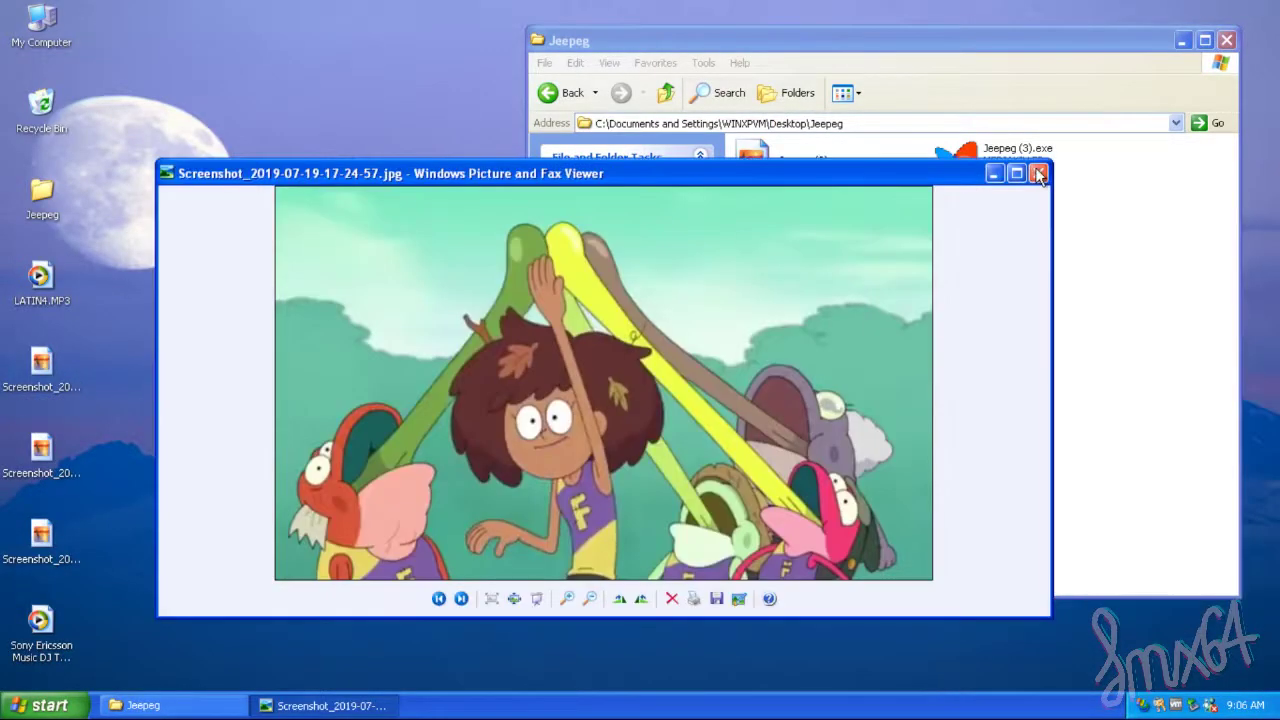
- Close the picture viewer and run the MP3INFECTOR sample Jeepeg (6).exe from the Jeepeg folder
left_click(1038, 175)
left_click(789, 214)
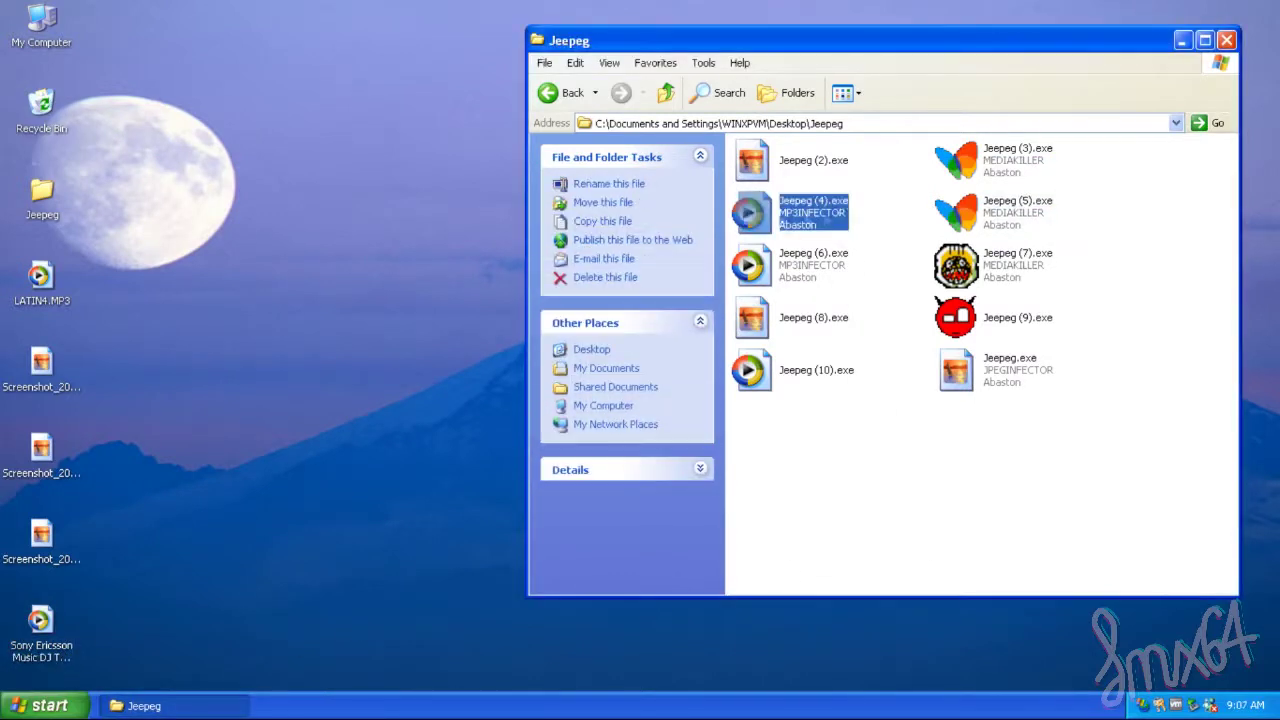
right_click(820, 220)
left_click(836, 221)
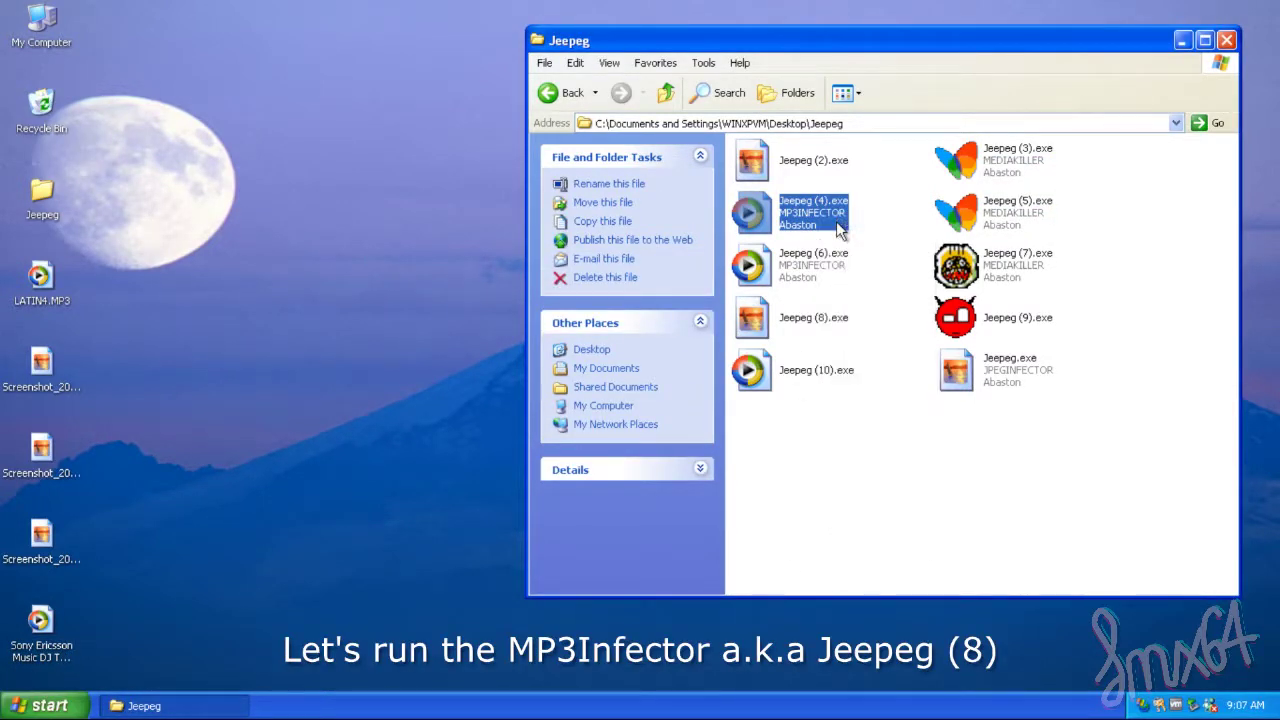
double_click(838, 262)
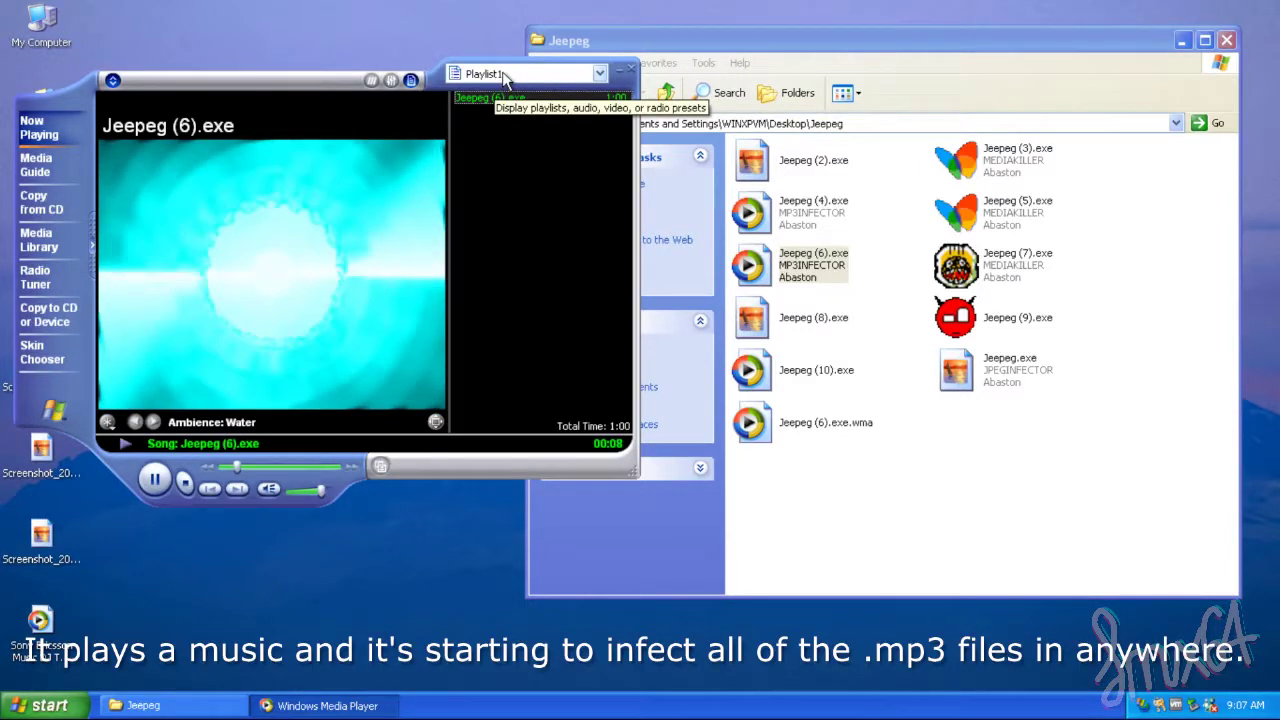
- Minimize Windows Media Player and examine the Jeepeg (6).exe.wma file in the Jeepeg folder
mouse_move(552, 57)
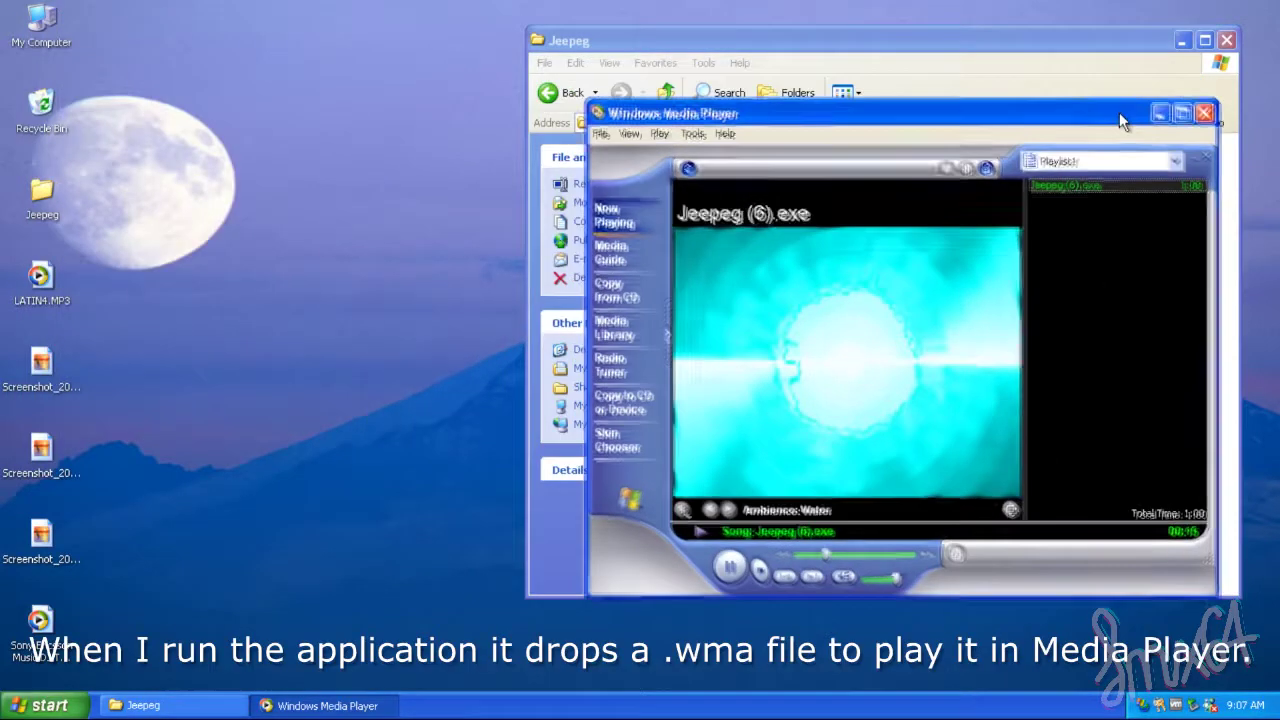
left_click_drag(1119, 112, 1143, 120)
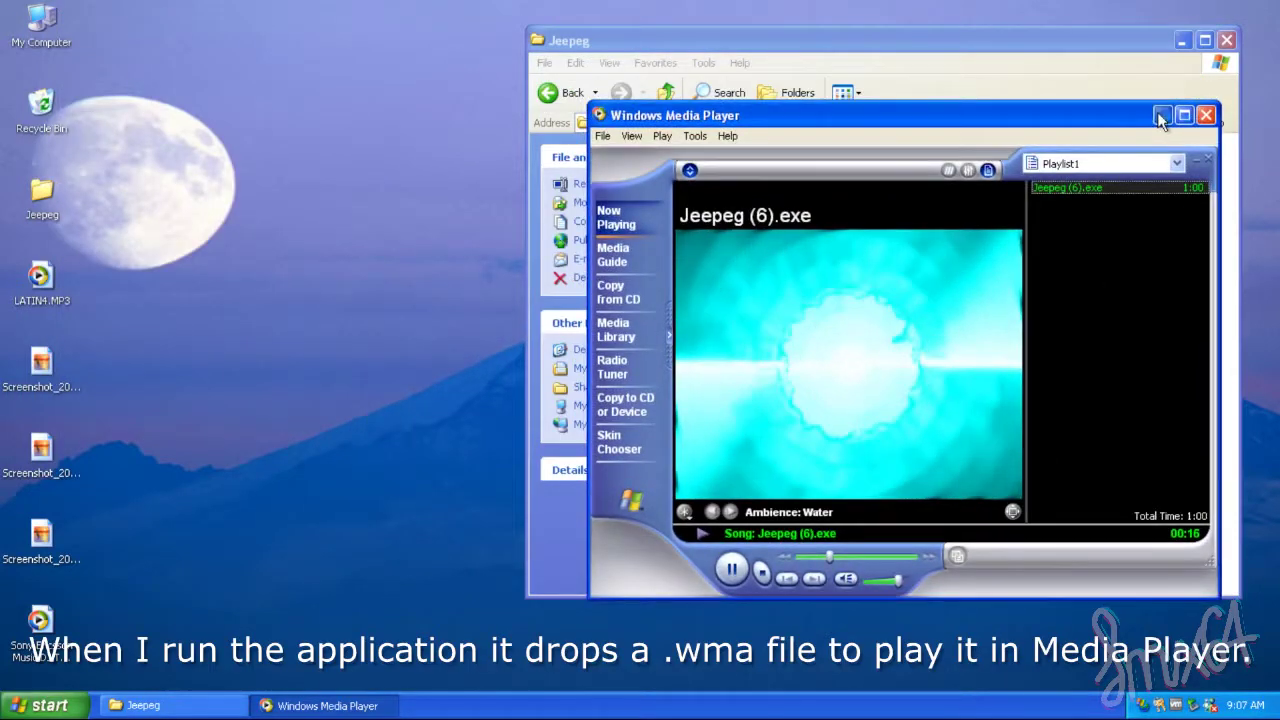
left_click(1161, 116)
left_click(928, 506)
left_click_drag(1003, 477, 745, 424)
left_click(840, 488)
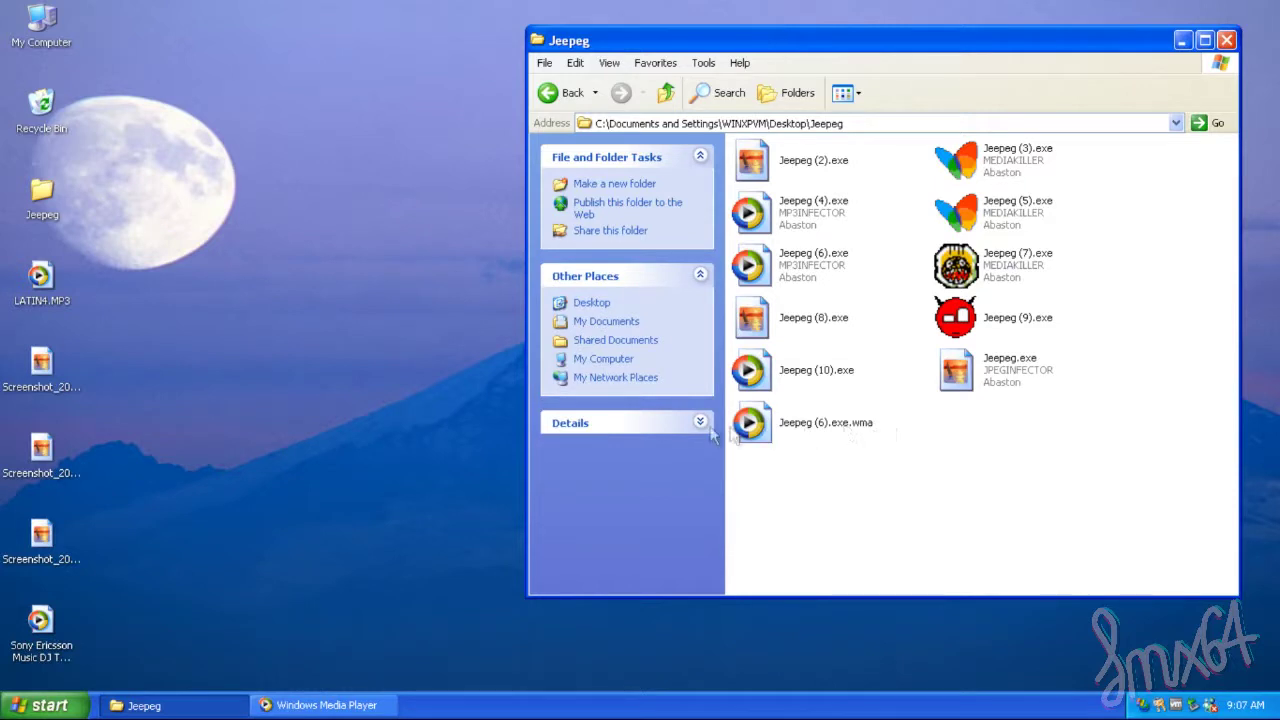
- Copy Jeepeg (6).exe.wma to the desktop and place it beside the Recycle Bin column
left_click(808, 434)
right_click(812, 432)
left_click(845, 597)
left_click(492, 322)
right_click(492, 322)
left_click(514, 361)
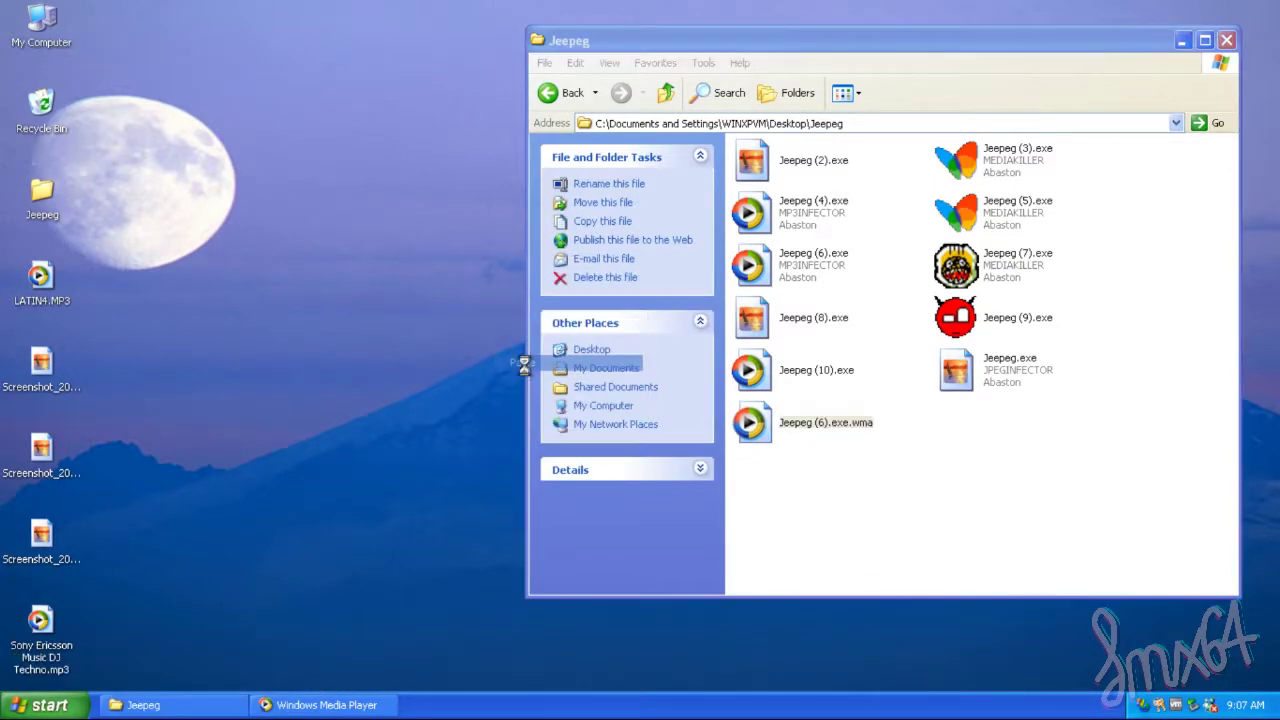
left_click_drag(449, 300, 215, 125)
- Rename the copied audio file on the desktop as JeepegWma.wma
right_click(240, 114)
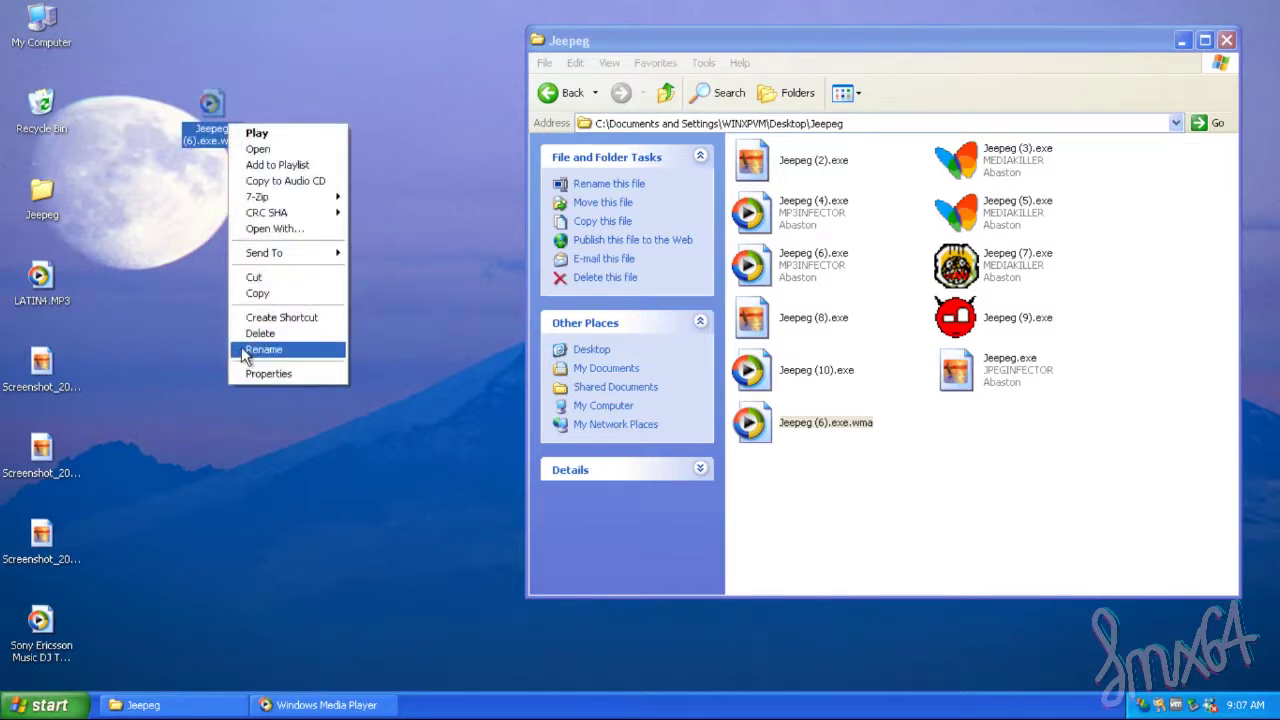
left_click(242, 346)
type("Jee")
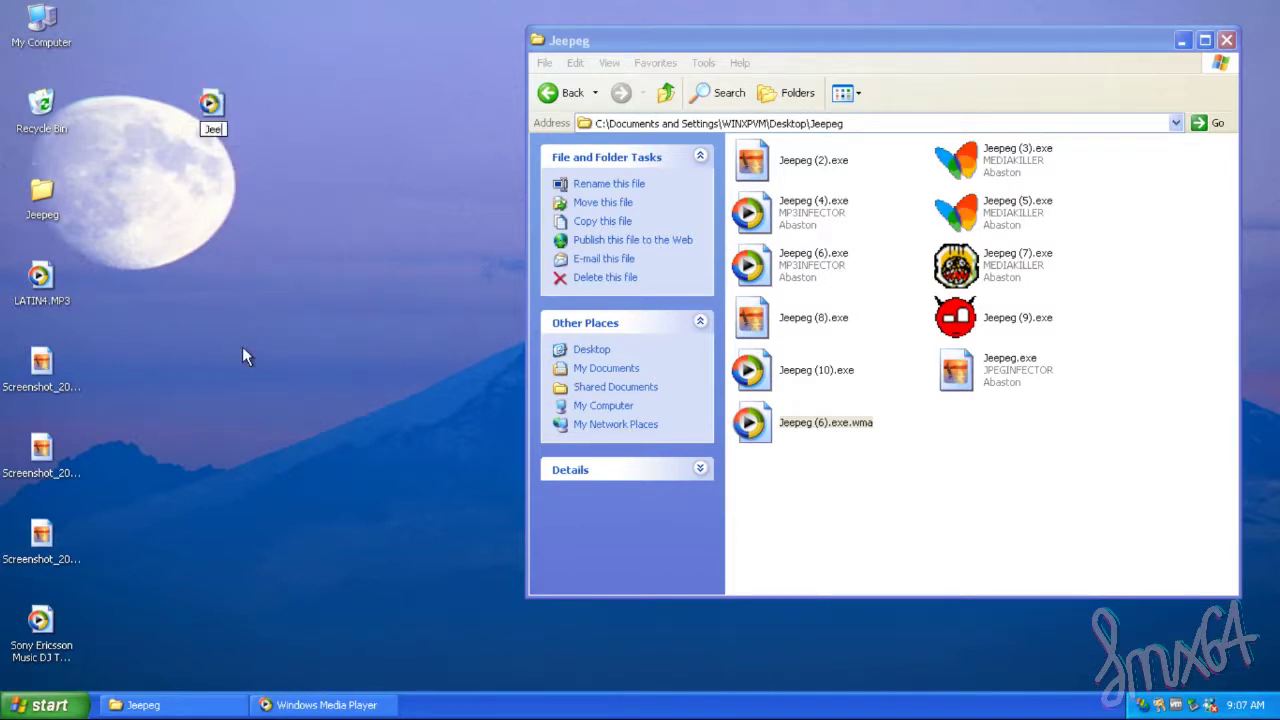
type("pegWma.")
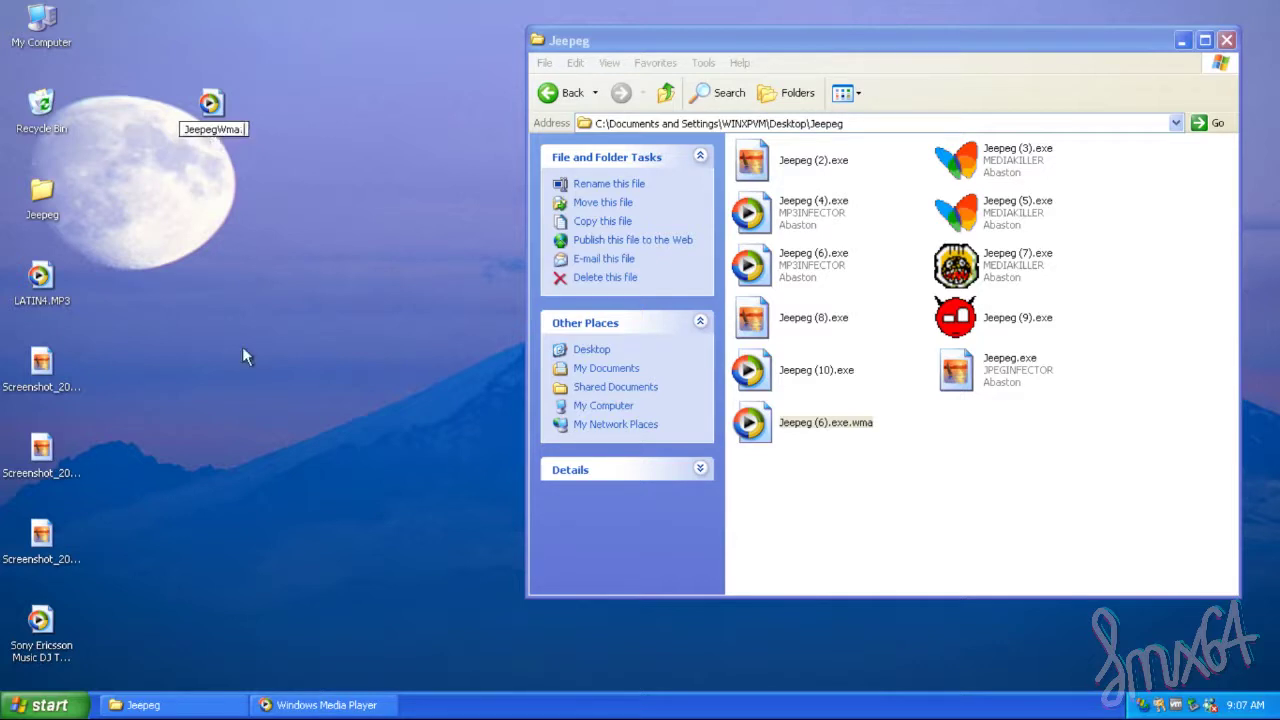
type("exewma")
key("Return")
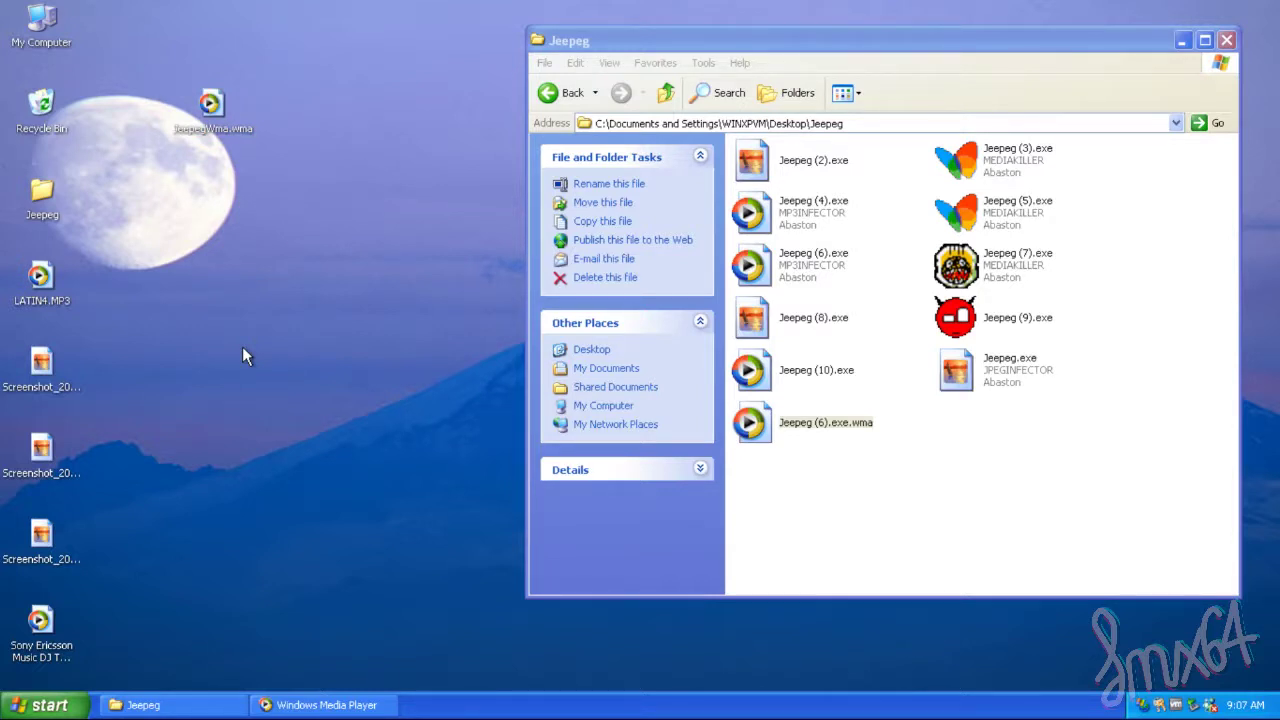
- Bring Windows Media Player back, let the Jeepeg (6).exe track play to its end, and close the player
left_click(335, 705)
left_click(335, 705)
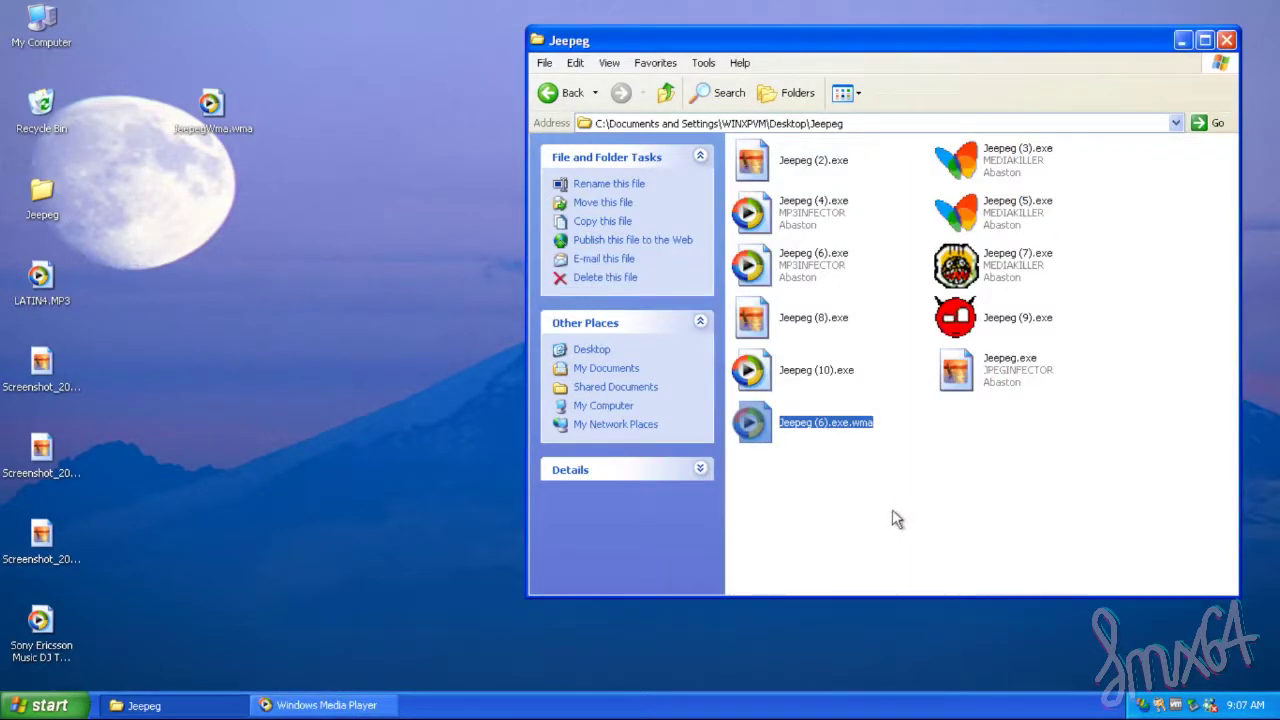
left_click(345, 705)
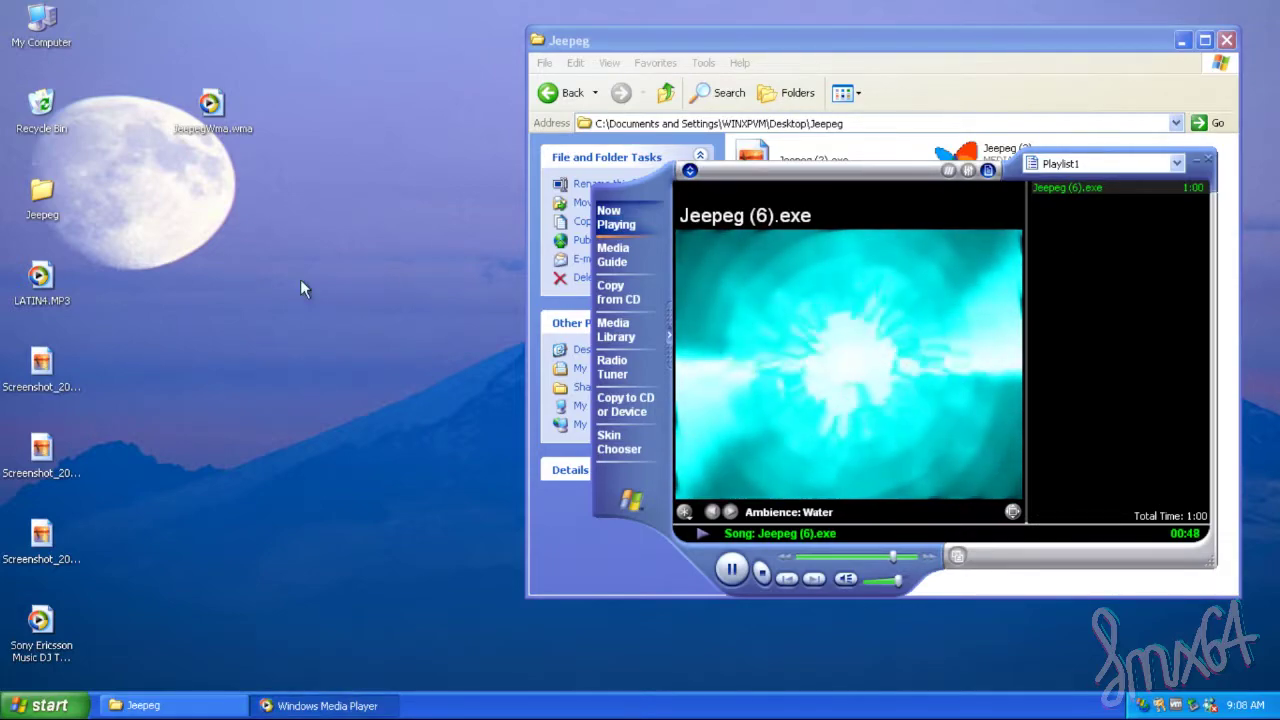
mouse_move(958, 146)
left_click_drag(958, 145, 613, 202)
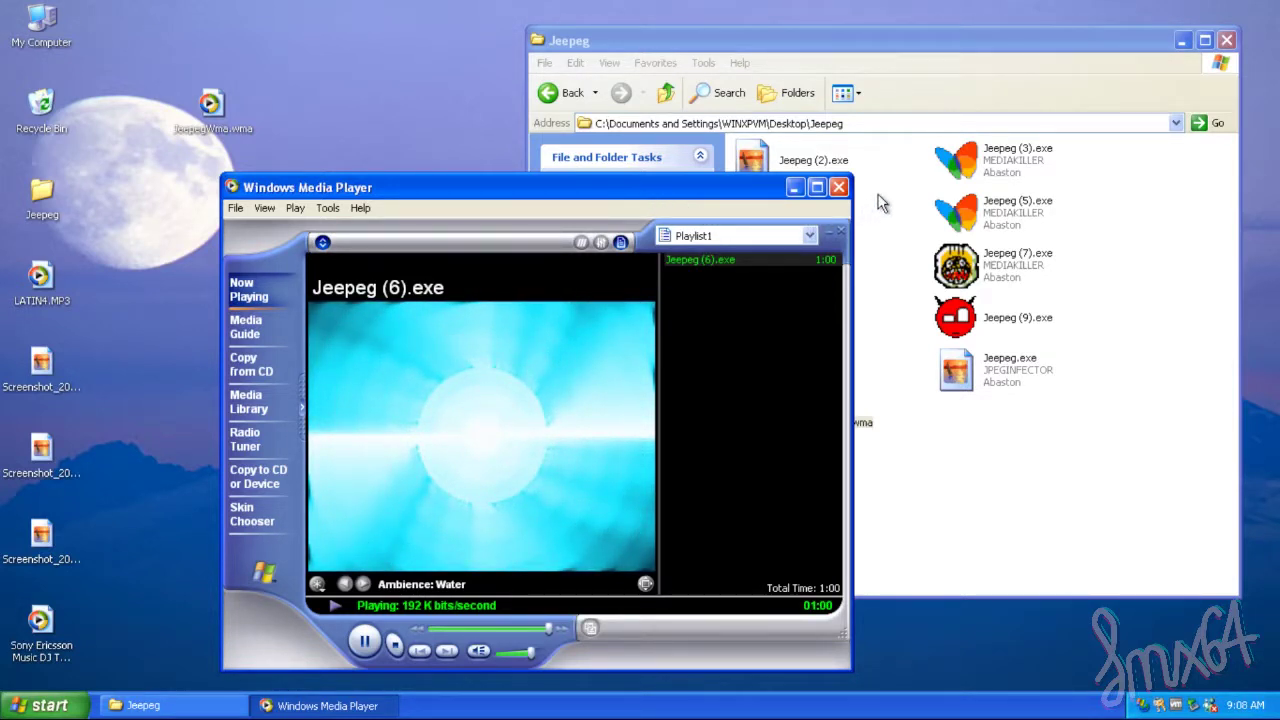
left_click(838, 187)
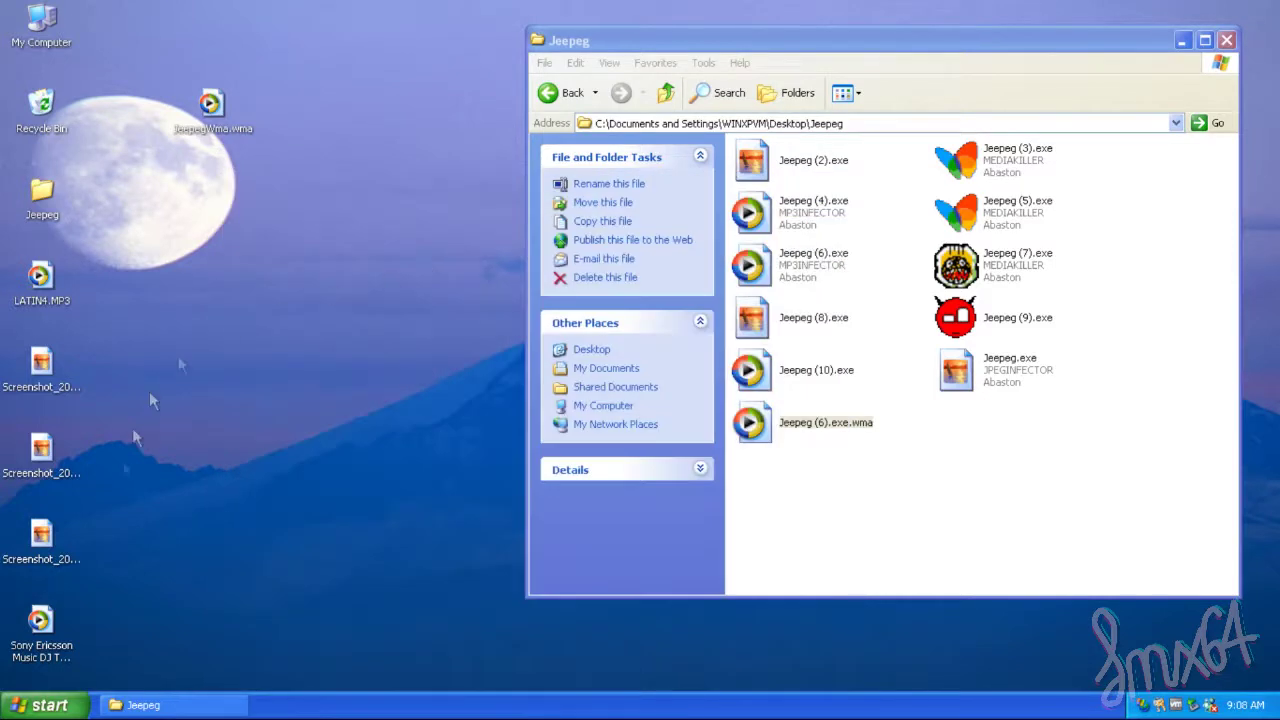
- Check the properties of the Sony Ericsson Music DJ Techno file and the topmost screenshot, closing each dialog
right_click(70, 632)
left_click(95, 612)
left_click(385, 220)
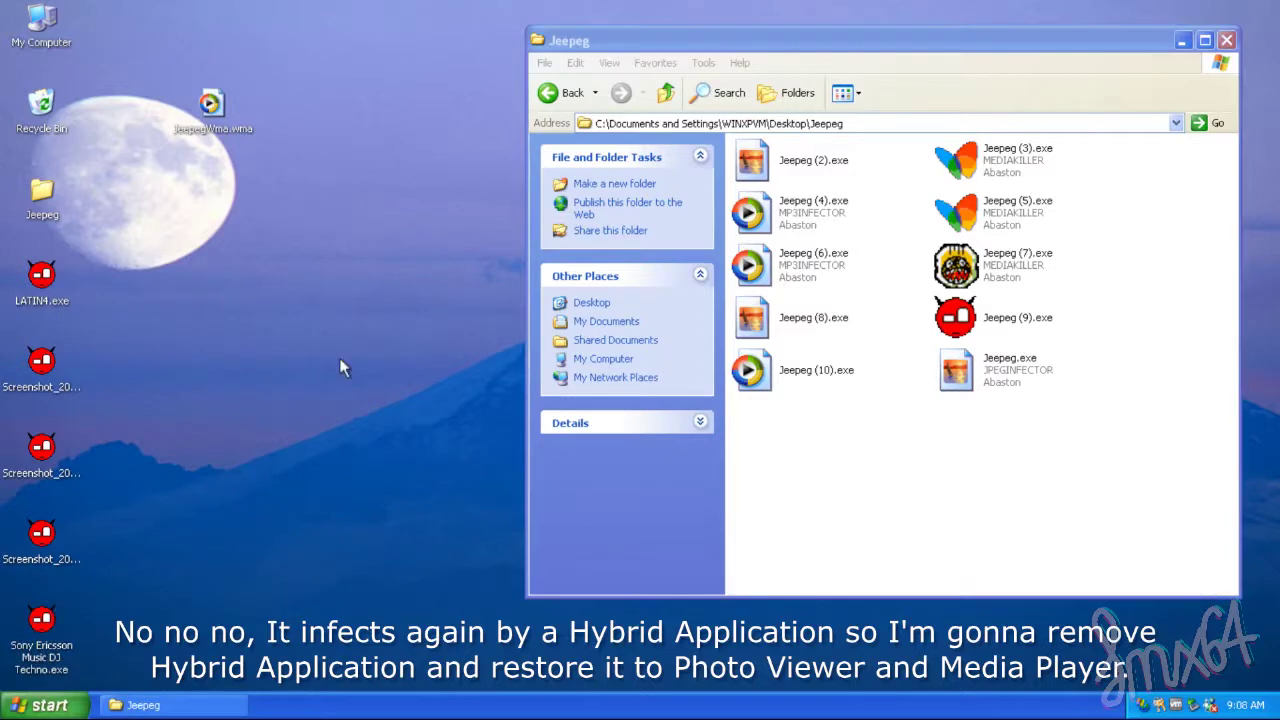
right_click(63, 368)
left_click(90, 606)
left_click(372, 221)
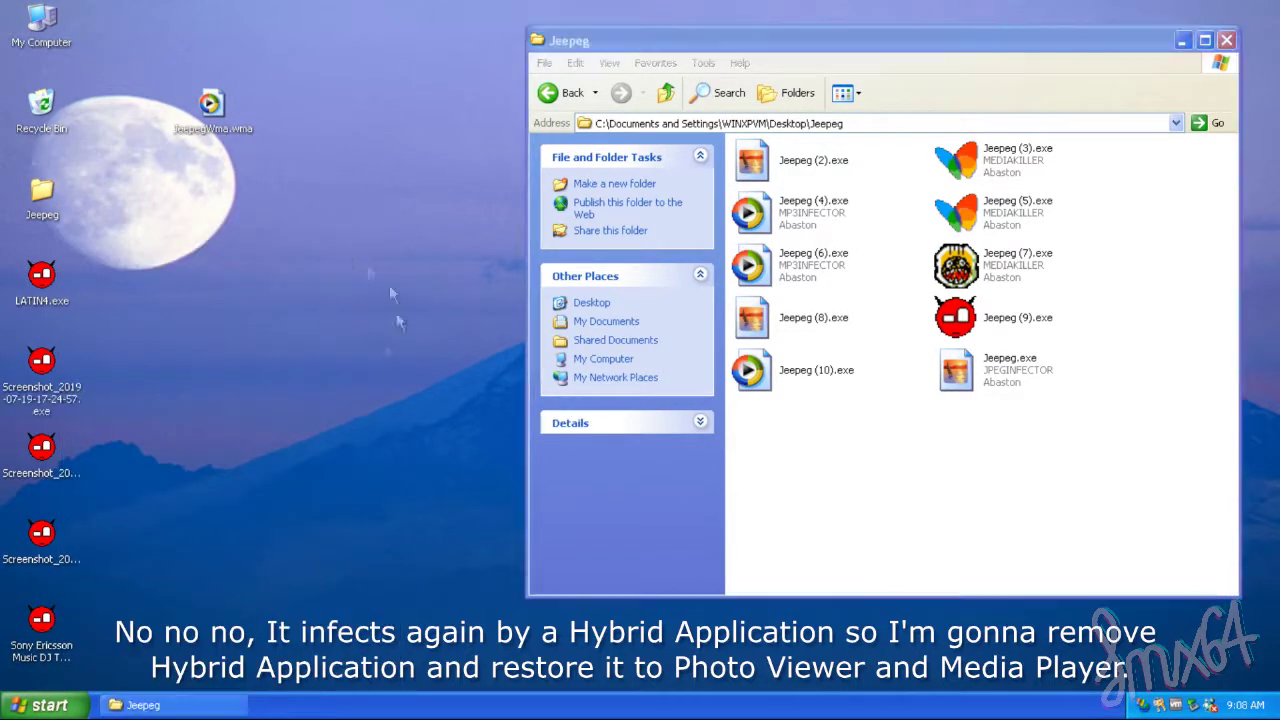
- Replace the infected desktop files with clean MP3 and JPG copies and line up the icons
left_click_drag(142, 662, 48, 280)
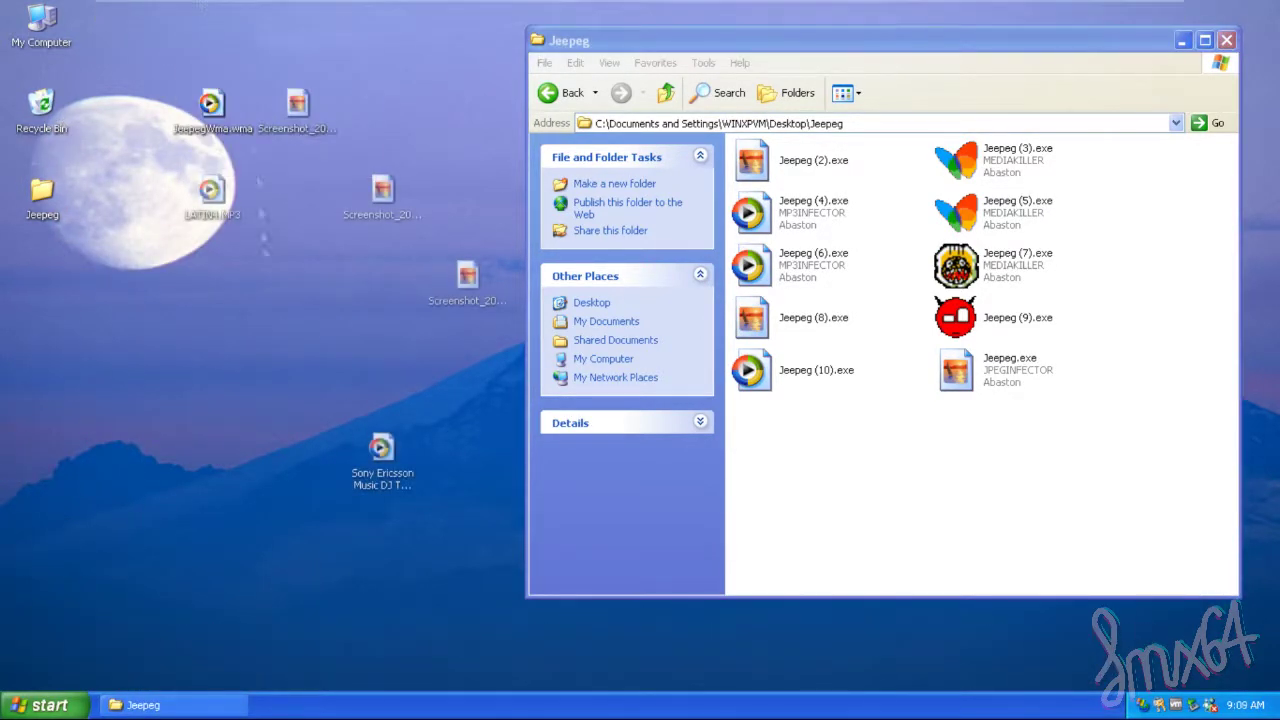
right_click(52, 531)
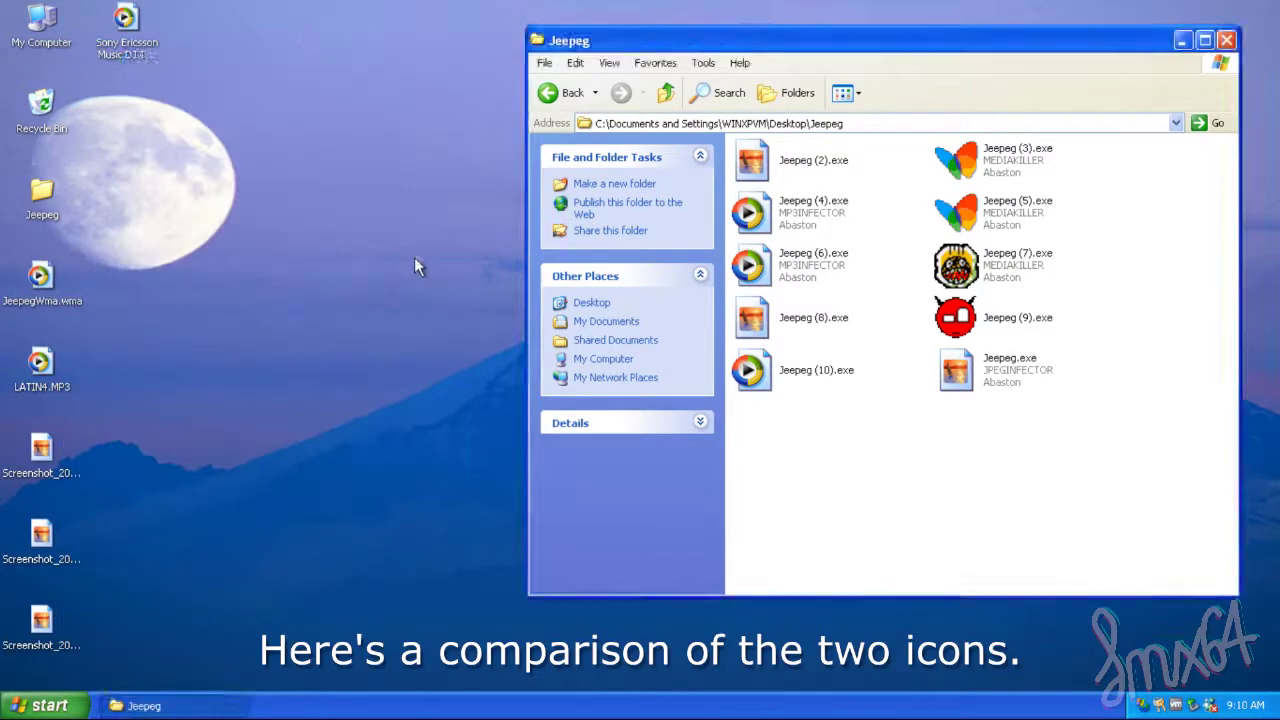
- Put Jeepeg (6).exe on the desktop, minimize the Jeepeg folder and set the file apart for an icon comparison
left_click_drag(758, 282, 435, 312)
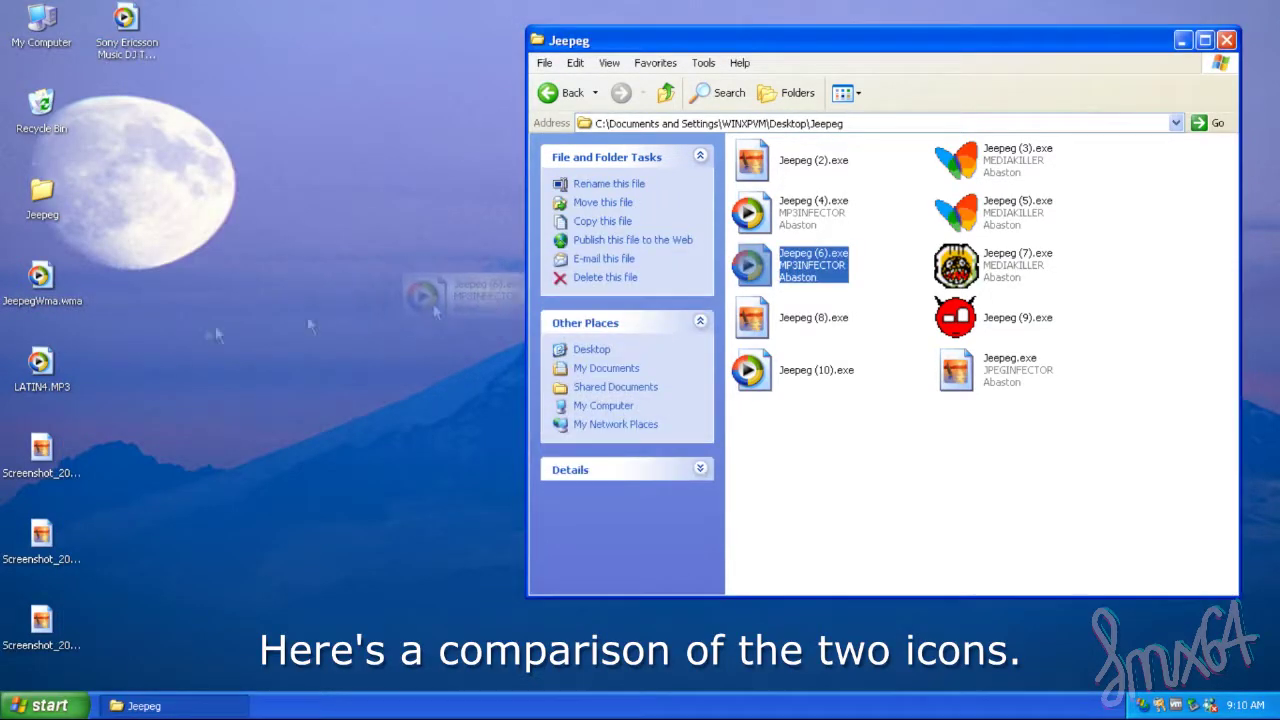
left_click_drag(237, 316, 237, 316)
left_click(1183, 40)
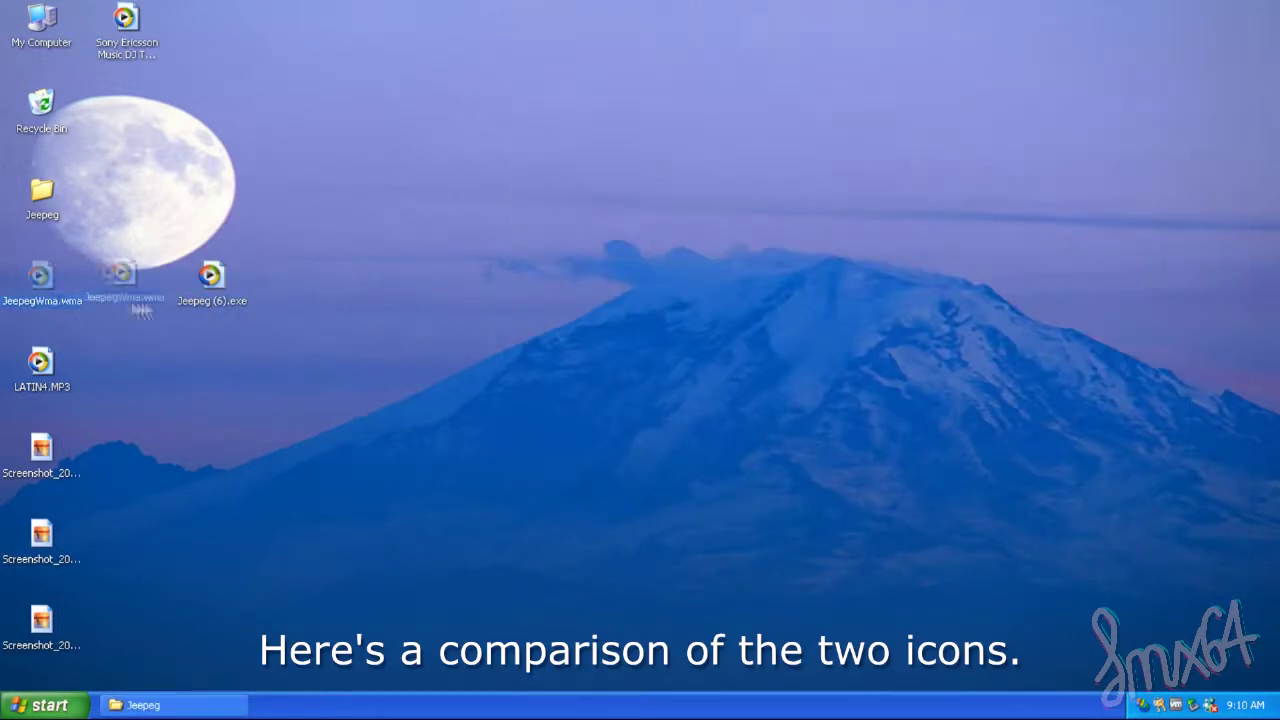
left_click_drag(643, 211, 645, 192)
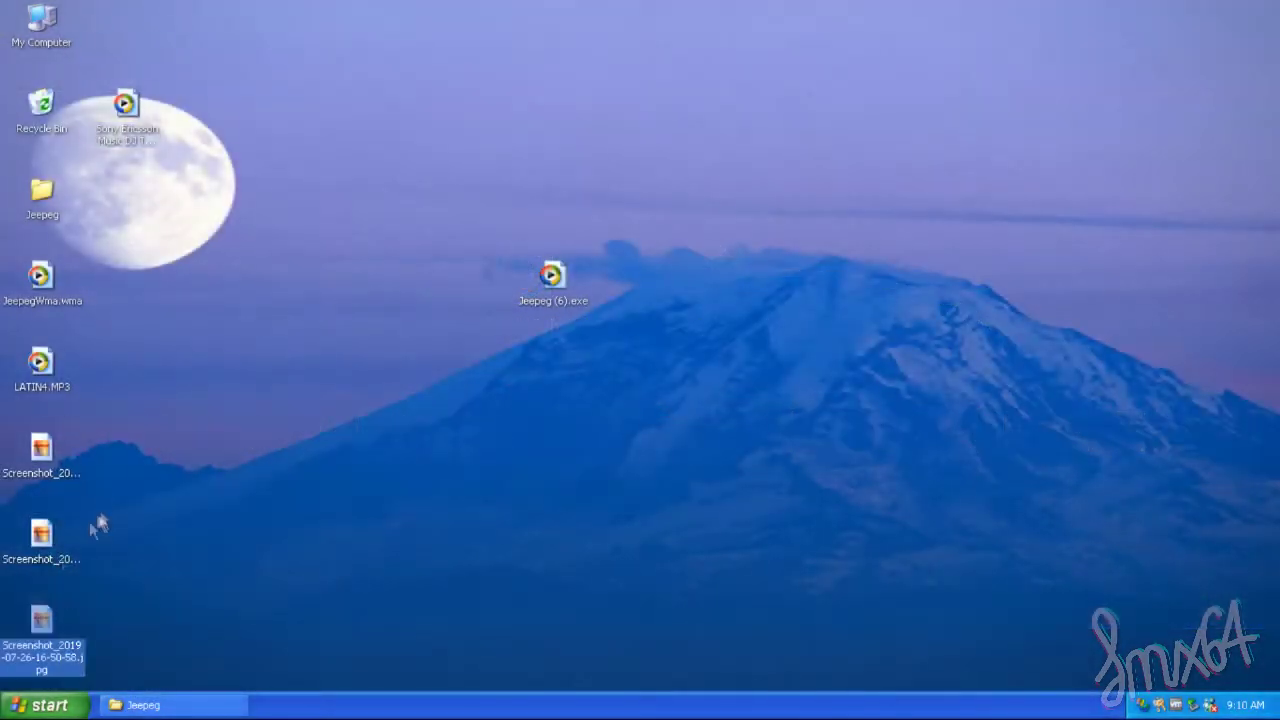
left_click_drag(540, 290, 790, 290)
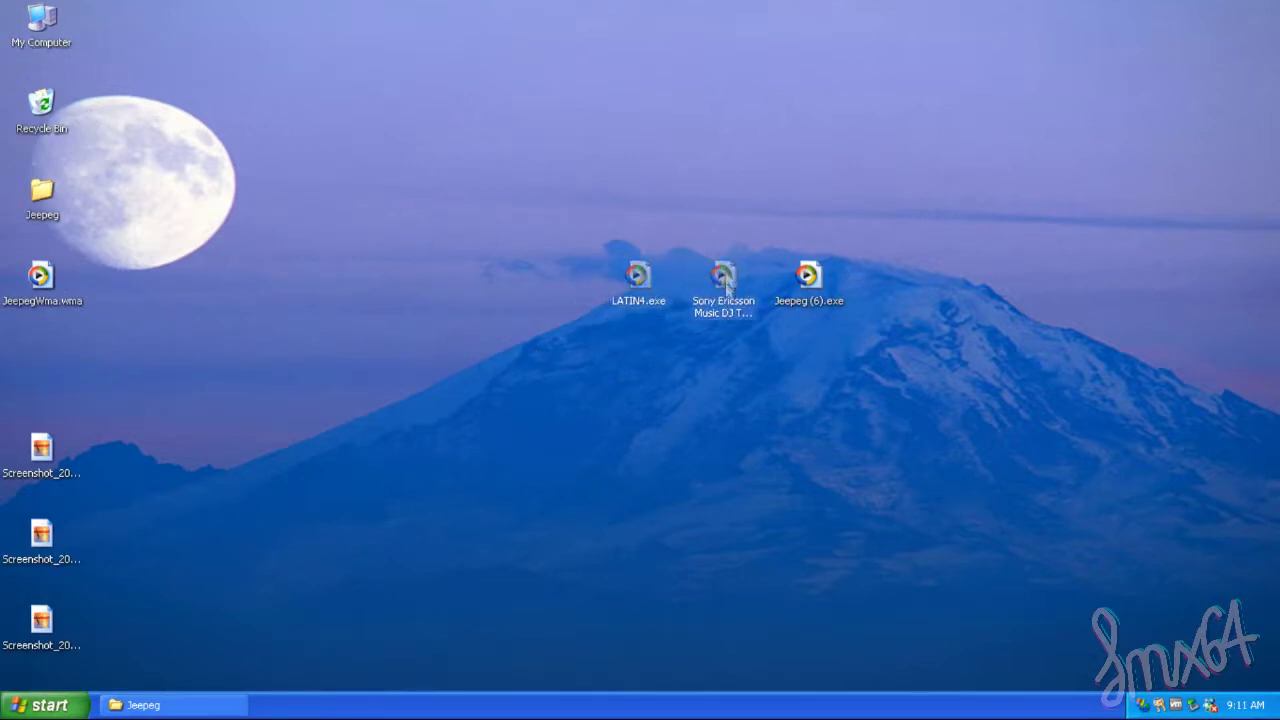
- Review the General, Version, Compatibility and Summary properties of Sony Ericsson Music DJ Techno.exe, and close the dialog
right_click(724, 350)
right_click(730, 278)
left_click(780, 520)
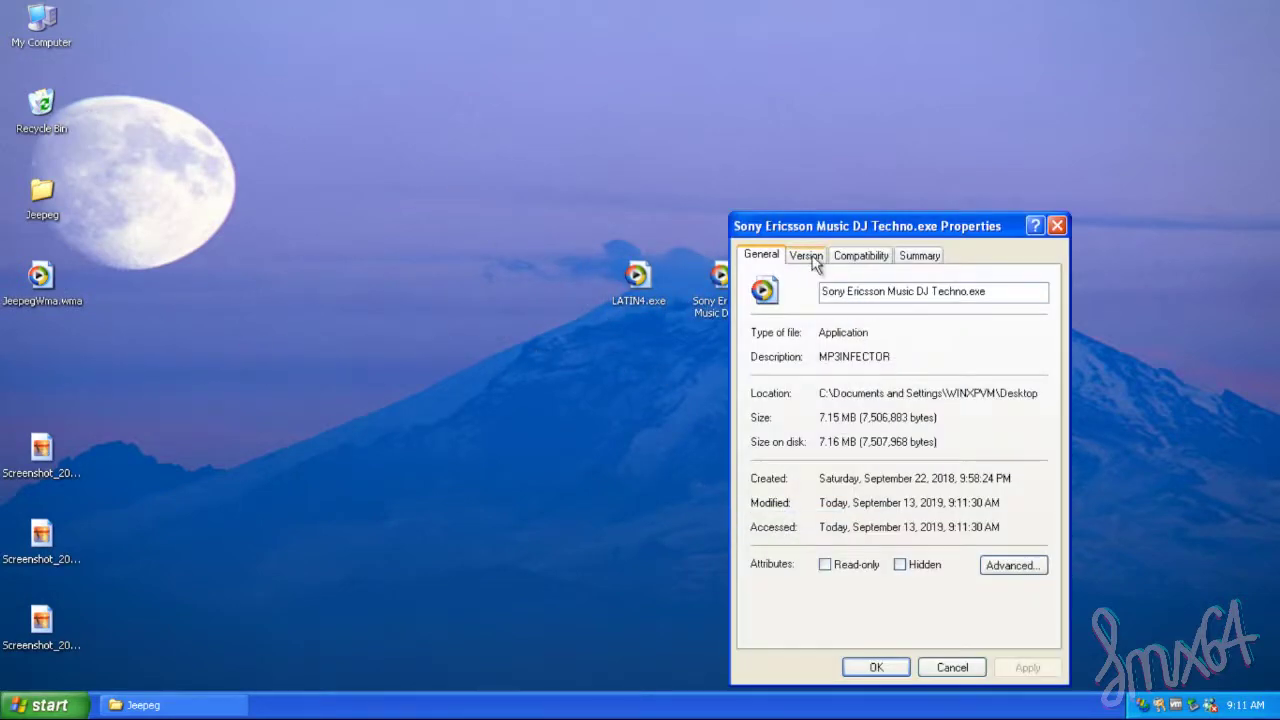
left_click(808, 256)
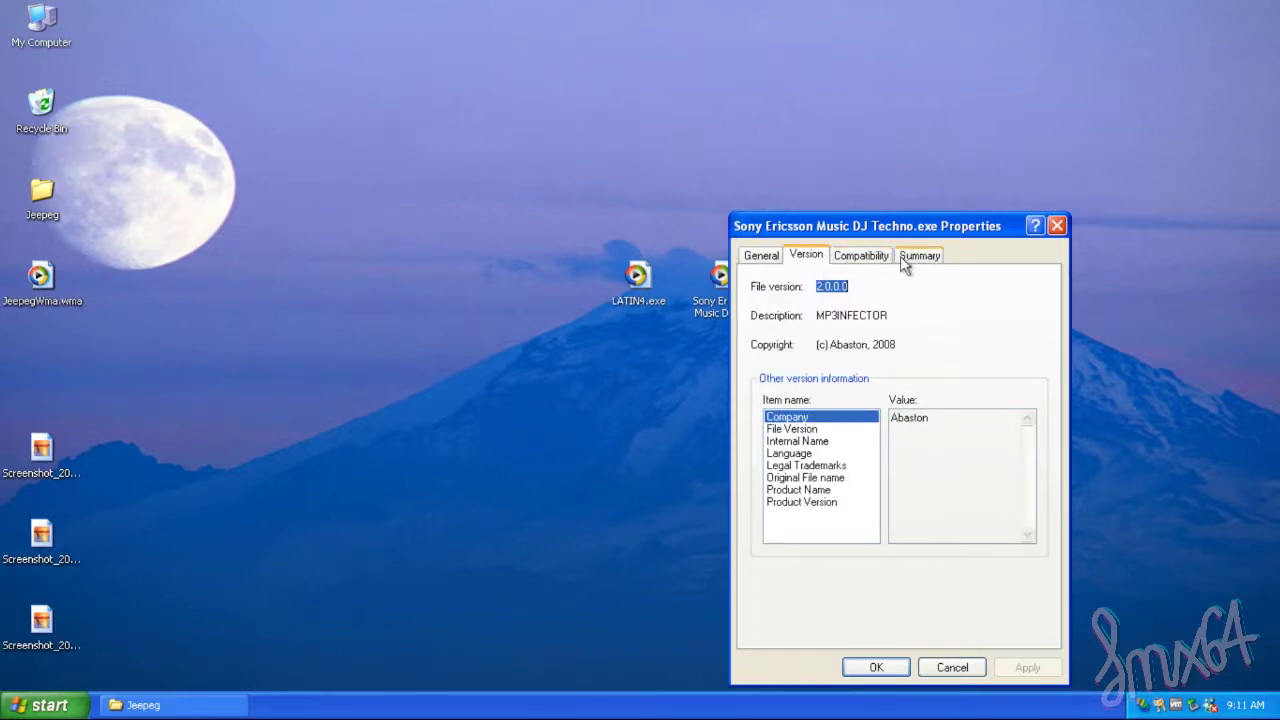
left_click(864, 260)
left_click(917, 259)
left_click(764, 256)
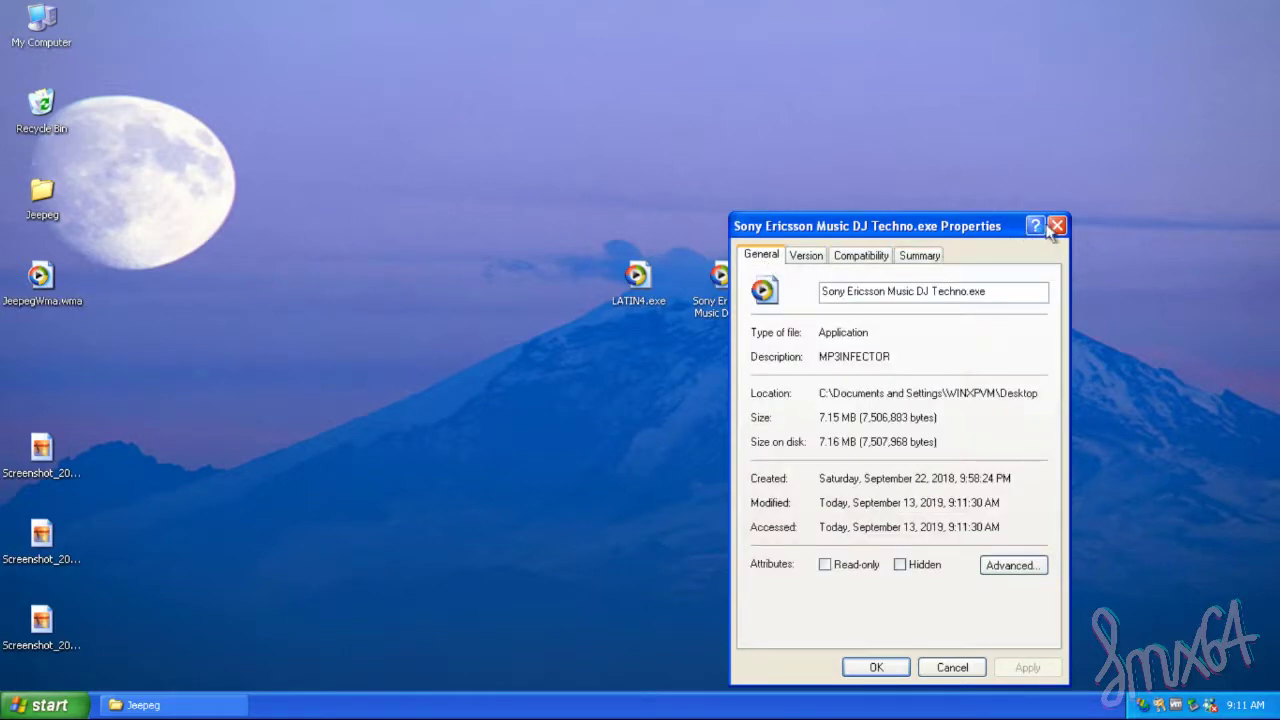
left_click(1056, 226)
- Run Sony Ericsson Music DJ Techno.exe, duplicate its extracted WMA file on the desktop, and open the copy after closing the player
double_click(722, 278)
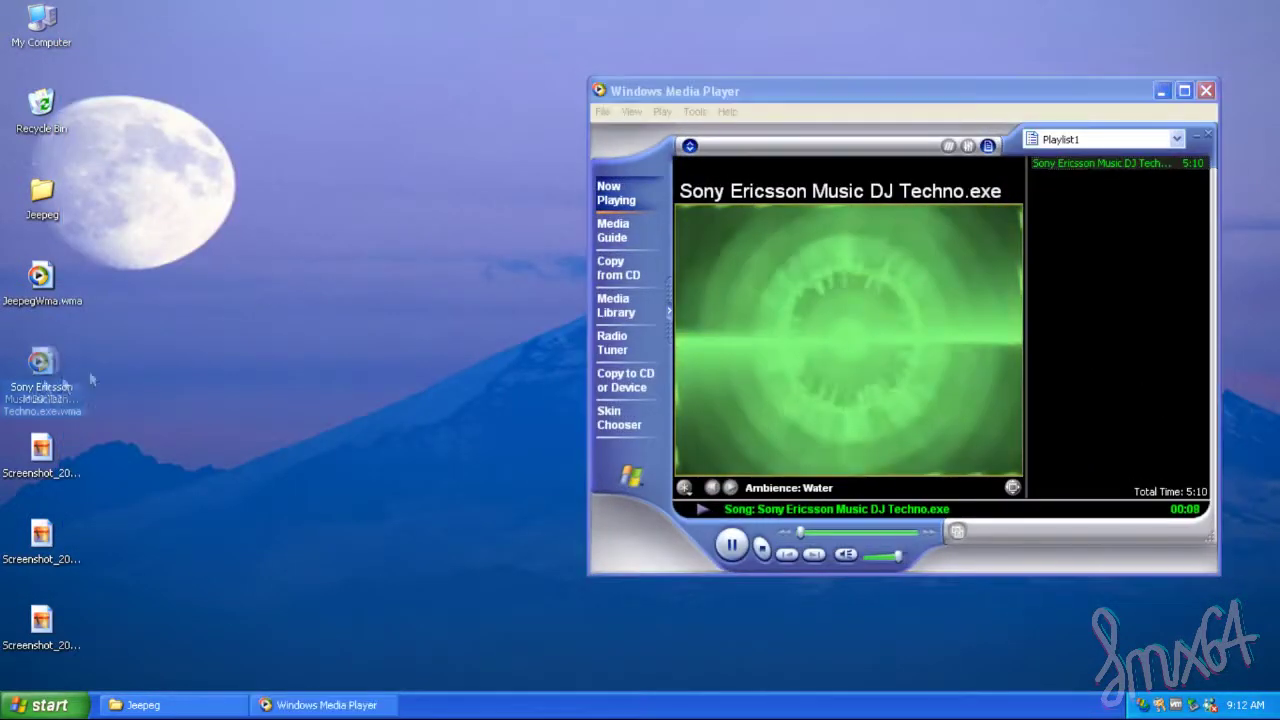
left_click_drag(90, 378, 500, 205)
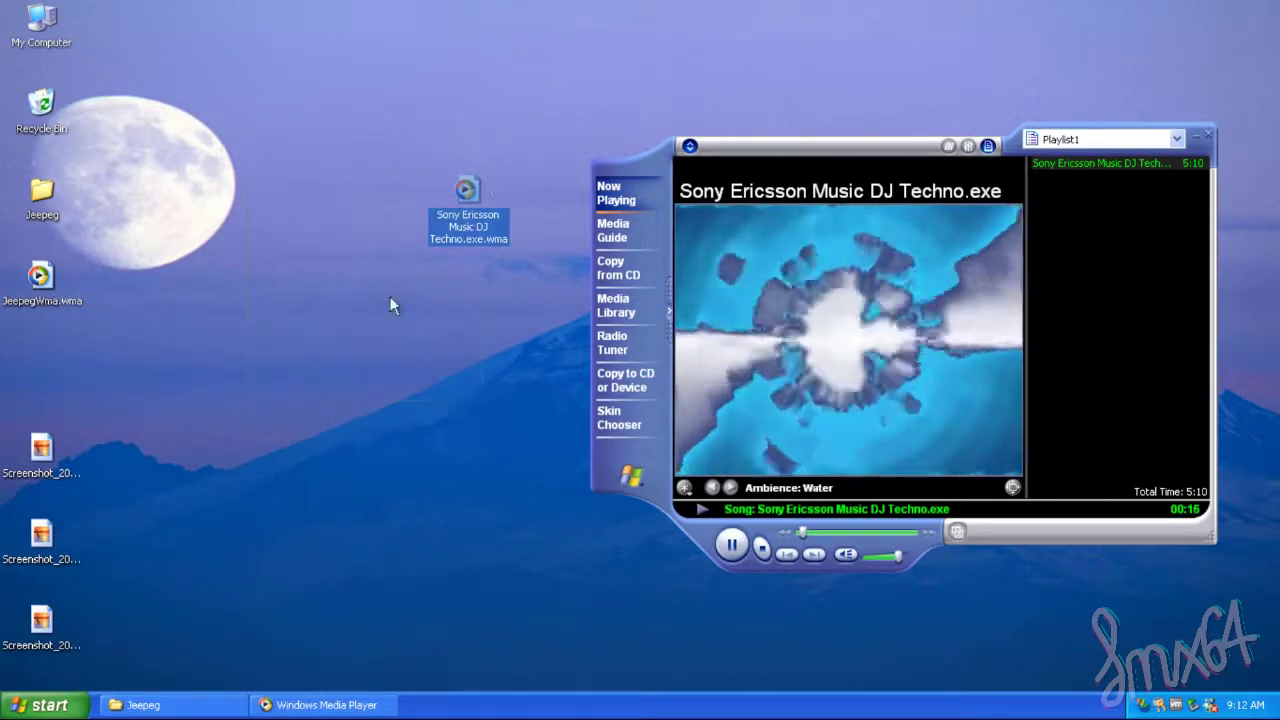
right_click(462, 220)
left_click(485, 389)
key("ctrl+v")
left_click_drag(474, 402, 474, 552)
left_click(461, 459)
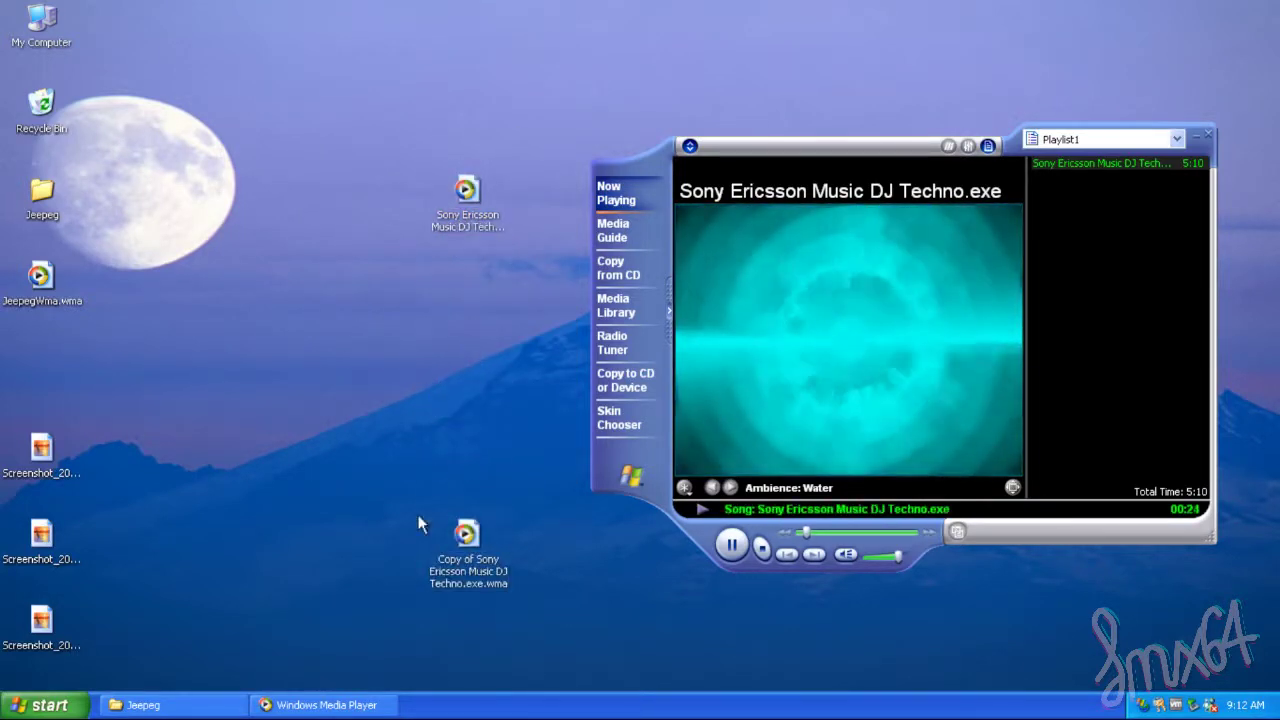
left_click(1209, 135)
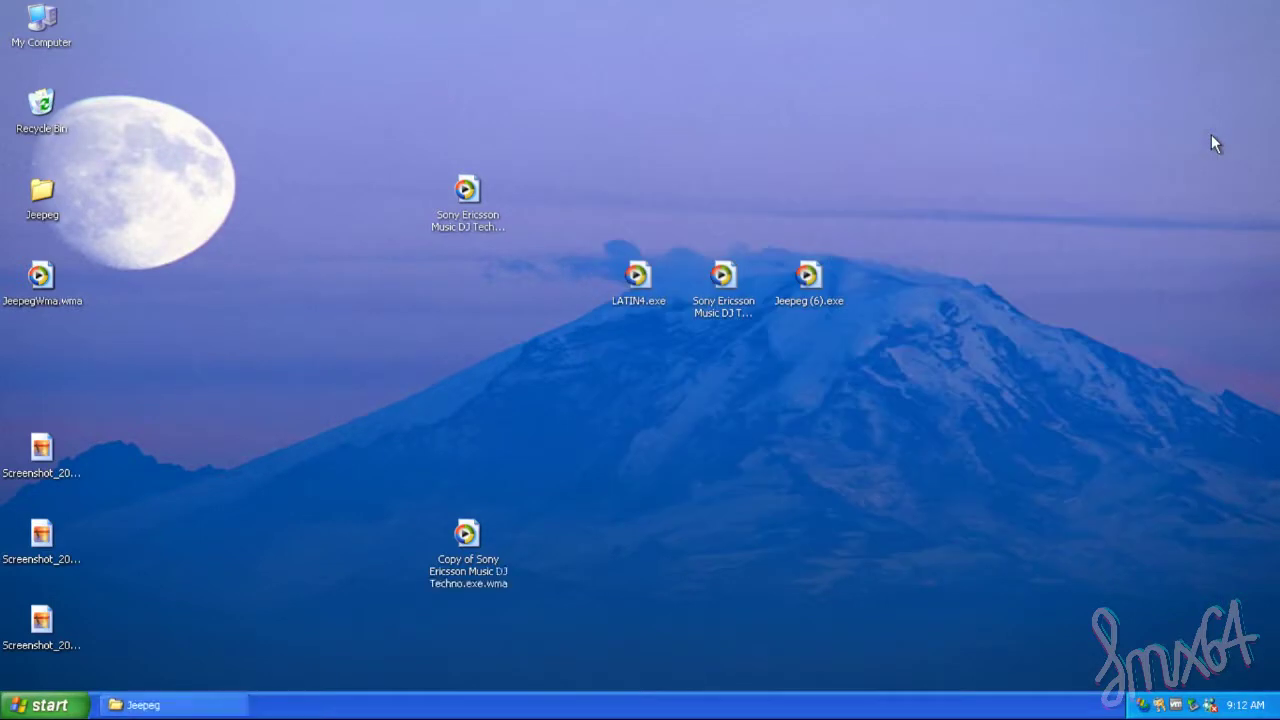
double_click(484, 560)
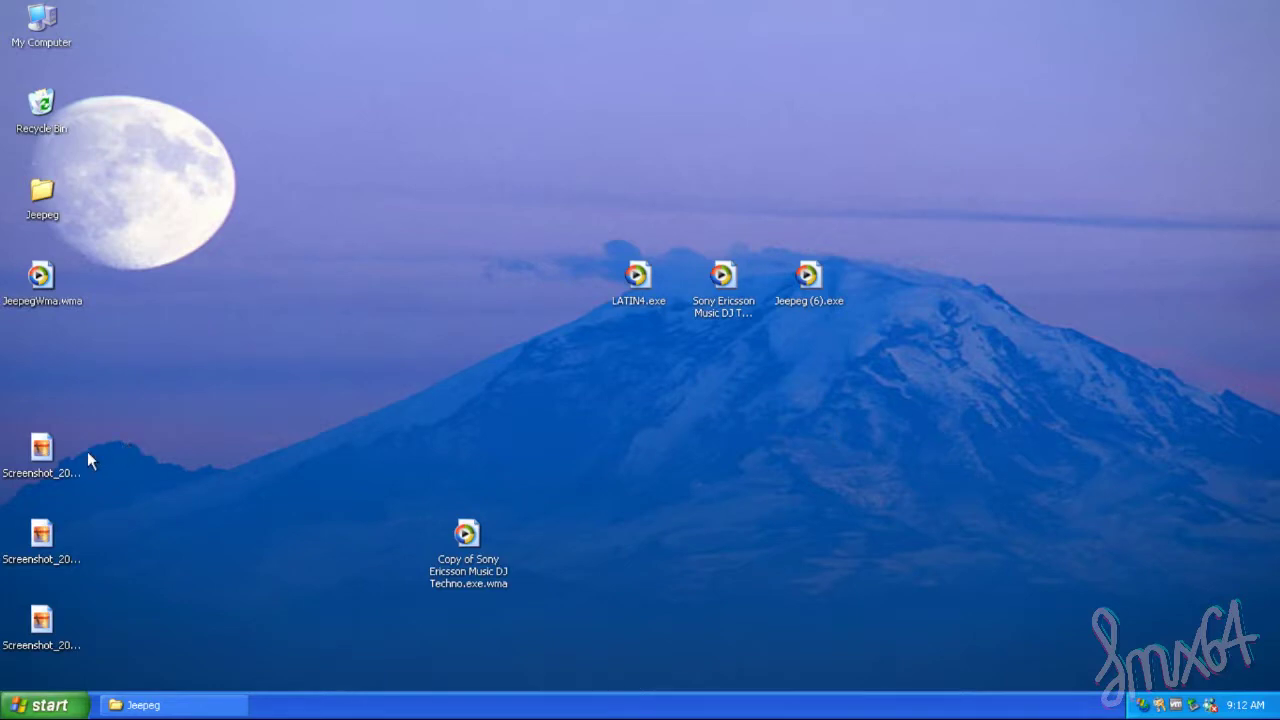
- Rename the infected LATIN4.exe on the desktop to LATIN4.mp3
right_click(659, 303)
left_click(712, 505)
key("End")
key("BackSpace")
key("BackSpace")
key("BackSpace")
type("mp3")
key("Return")
key("Return")
- Try twice to play LATIN4.mp3, dismissing the player errors and moving the file away from the other infected samples
double_click(638, 282)
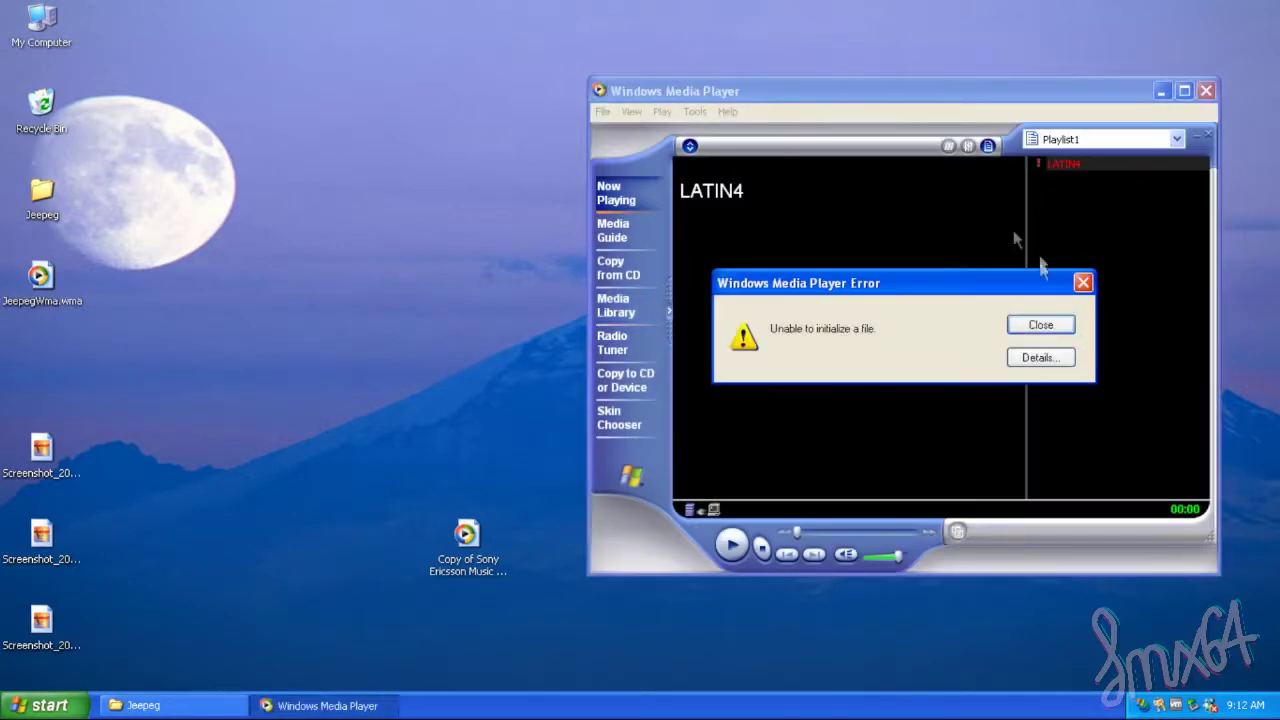
left_click(1083, 284)
left_click(1161, 91)
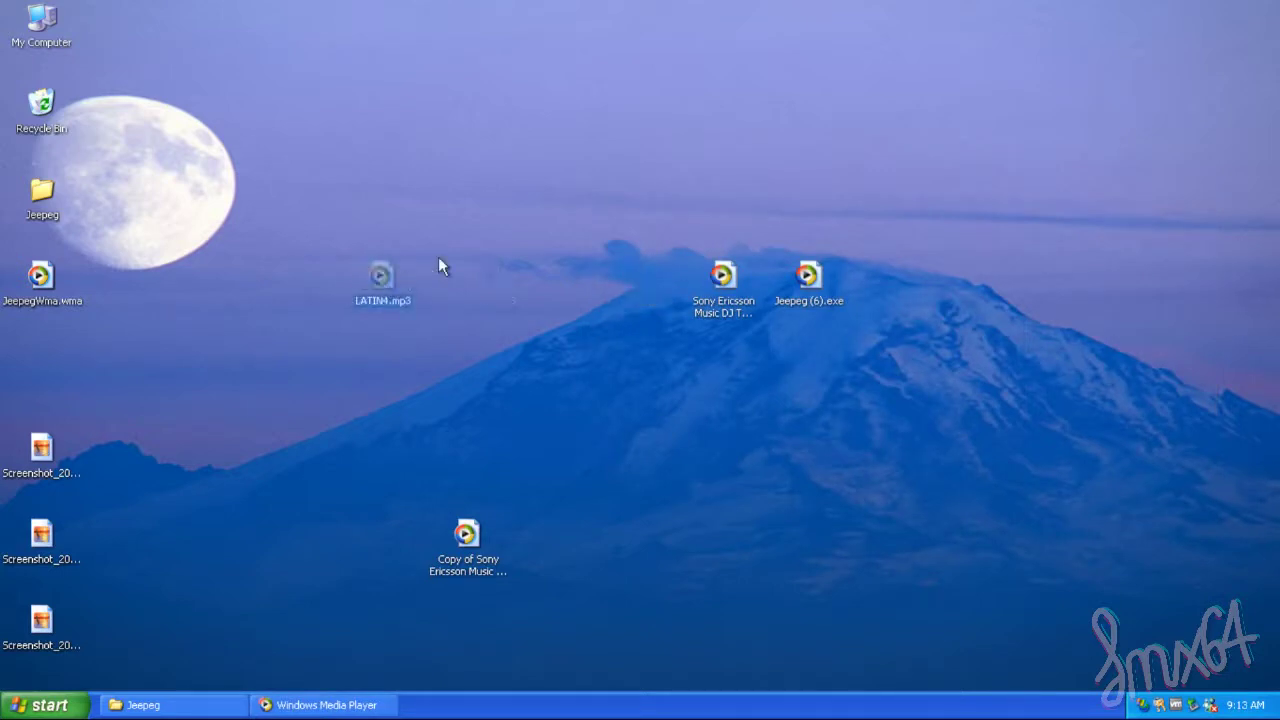
double_click(394, 284)
left_click(1040, 323)
left_click(1200, 140)
- Rename LATIN4.mp3 to LATIN4.exe, run it, and close Windows Media Player
right_click(400, 306)
left_click(470, 534)
key("End")
key("BackSpace")
key("BackSpace")
key("BackSpace")
type("exe")
key("Return")
key("Return")
double_click(394, 284)
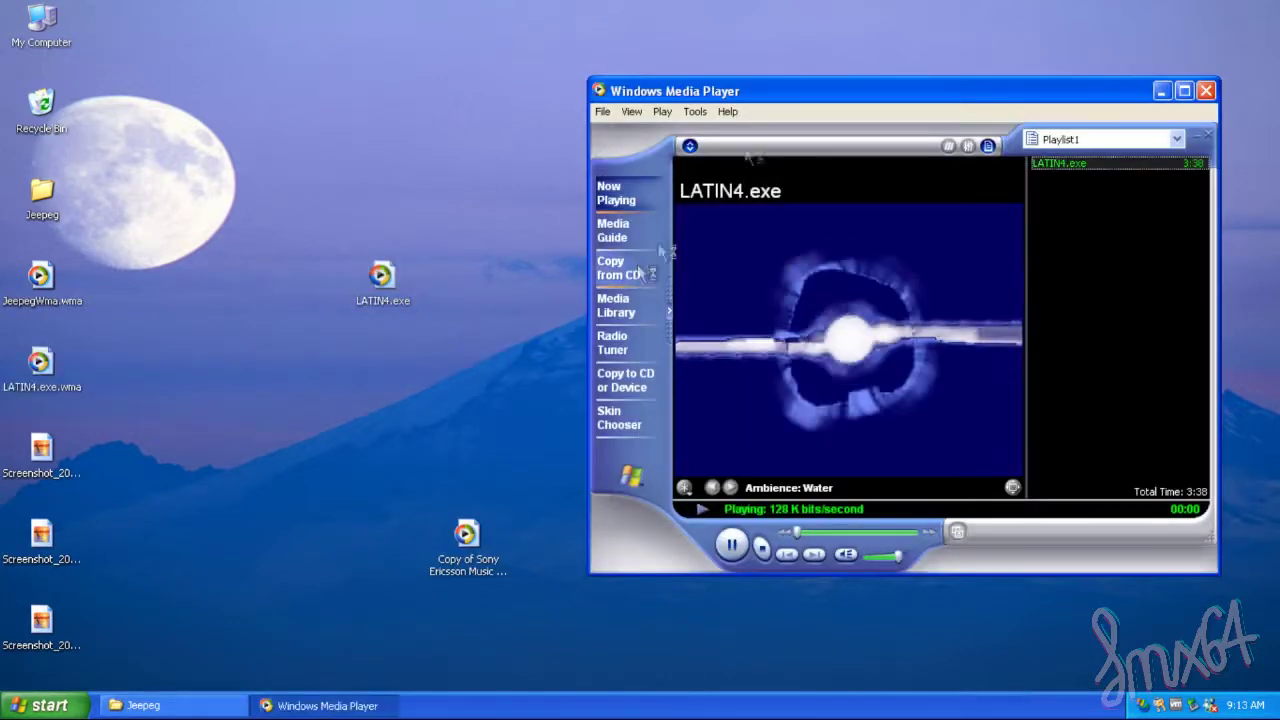
left_click(1206, 91)
- Change the LATIN4.exe extension back so the file is named LATIN4.mp3
right_click(381, 279)
left_click(445, 498)
right_click(400, 291)
left_click(445, 507)
key("End")
key("BackSpace")
key("BackSpace")
key("BackSpace")
type("mp3")
key("Return")
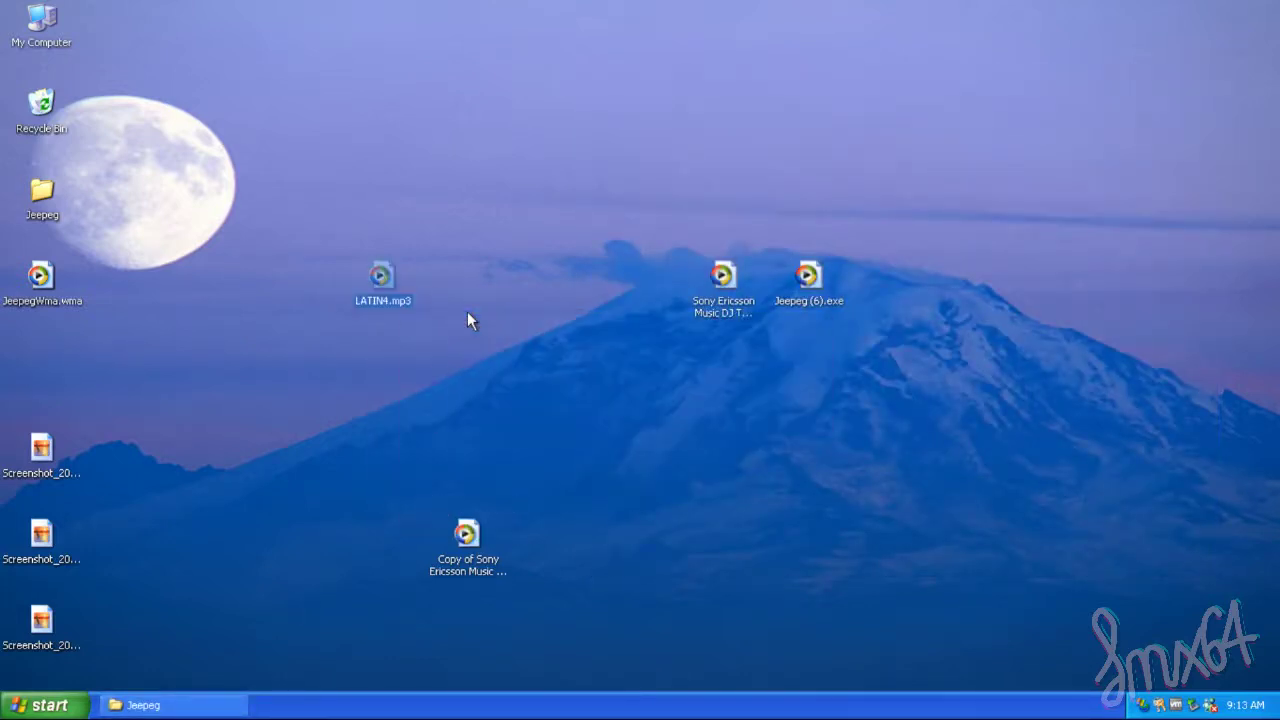
- Try to play the renamed LATIN4.mp3, dismiss the error and close the player
key("Return")
left_click(1030, 320)
left_click(1206, 91)
- Rename LATIN4.mp3 to LATIN4.wma, try to play it, and close the player
right_click(403, 296)
left_click(445, 521)
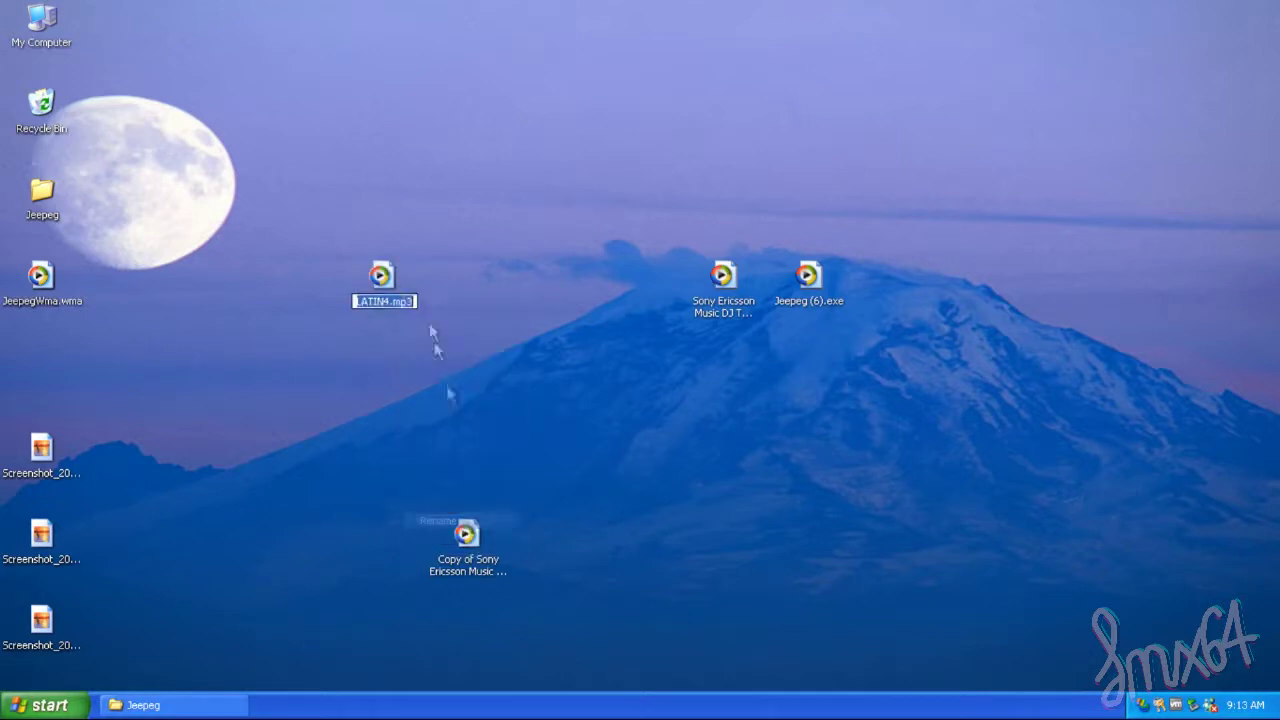
key("BackSpace")
key("BackSpace")
key("BackSpace")
type("wma")
key("Return")
key("Return")
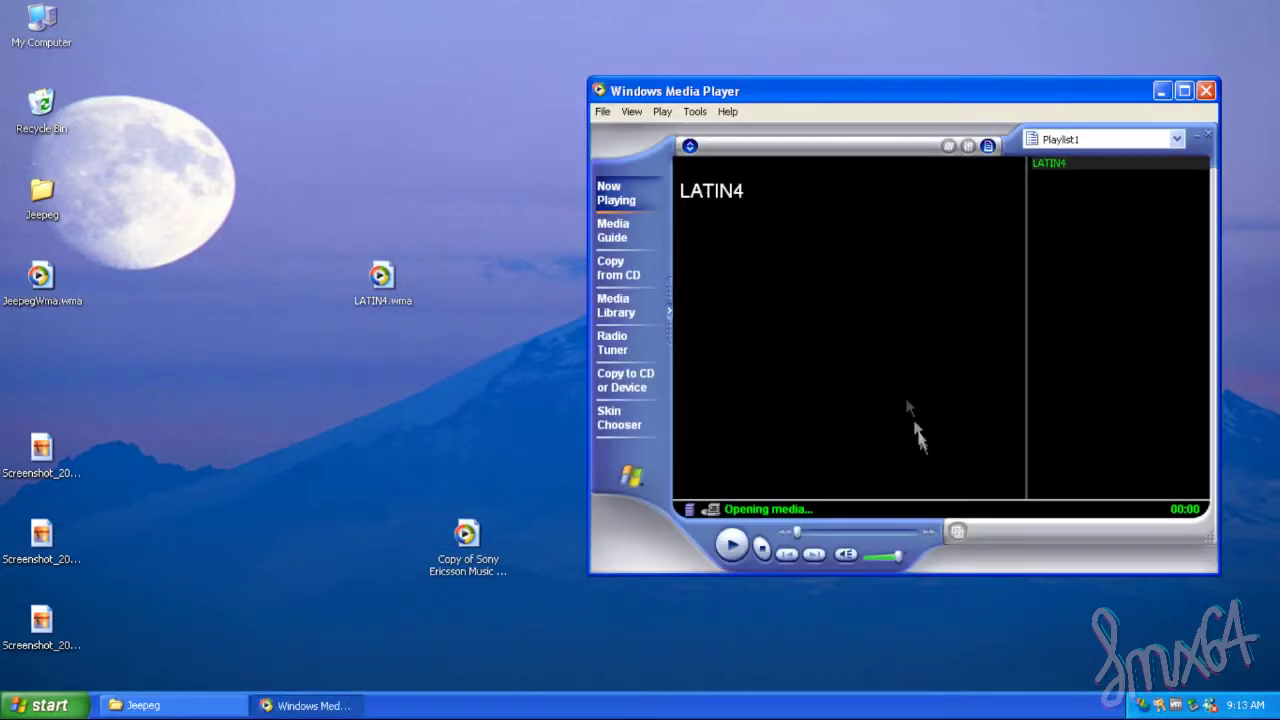
left_click(1040, 323)
left_click(1206, 90)
- Rename LATIN4.wma to LATIN4.mp3
right_click(413, 300)
left_click(444, 524)
left_click(416, 303)
key("BackSpace")
key("BackSpace")
key("BackSpace")
type("mpeg")
key("BackSpace")
key("BackSpace")
key("BackSpace")
type("p3")
key("Return")
key("Return")
- Try once more to play the LATIN4 file with its .mp3 extension, and close the error and the player
key("Return")
left_click(1040, 323)
left_click(1204, 90)
right_click(1147, 74)
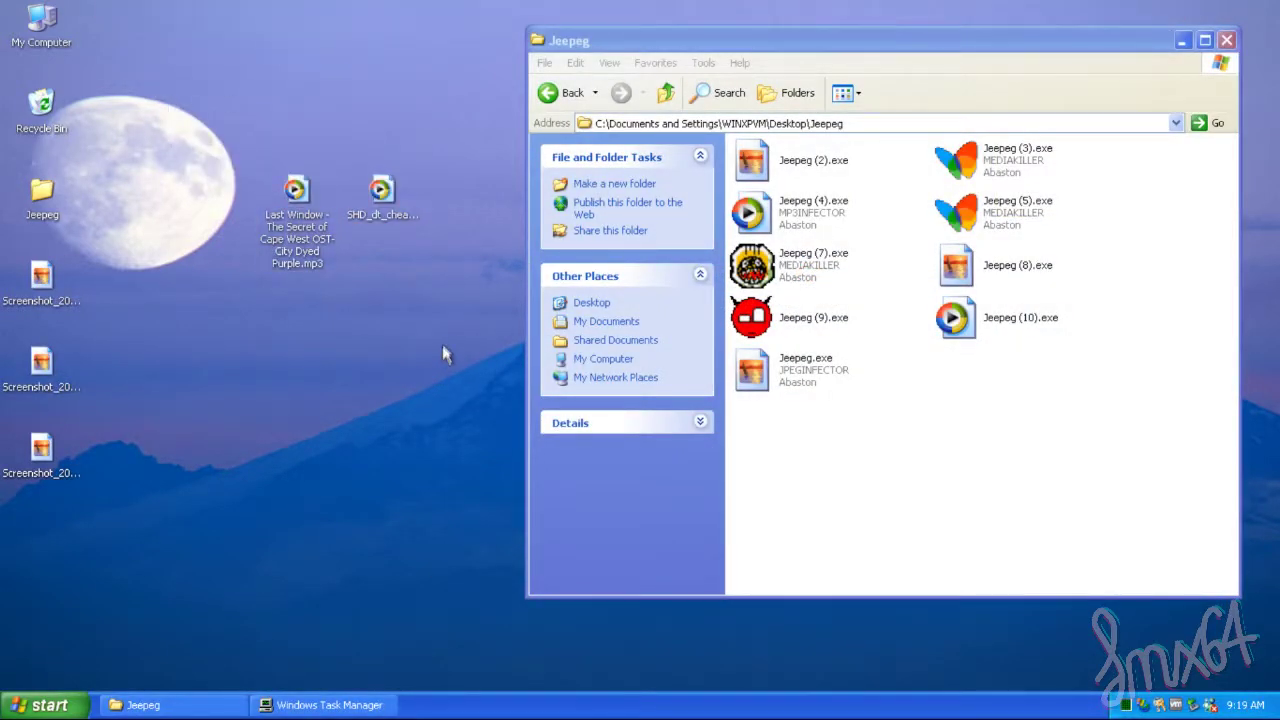
- Run Jeepeg (10).exe directly and again with Run As under the current user account, and refresh the desktop
double_click(980, 335)
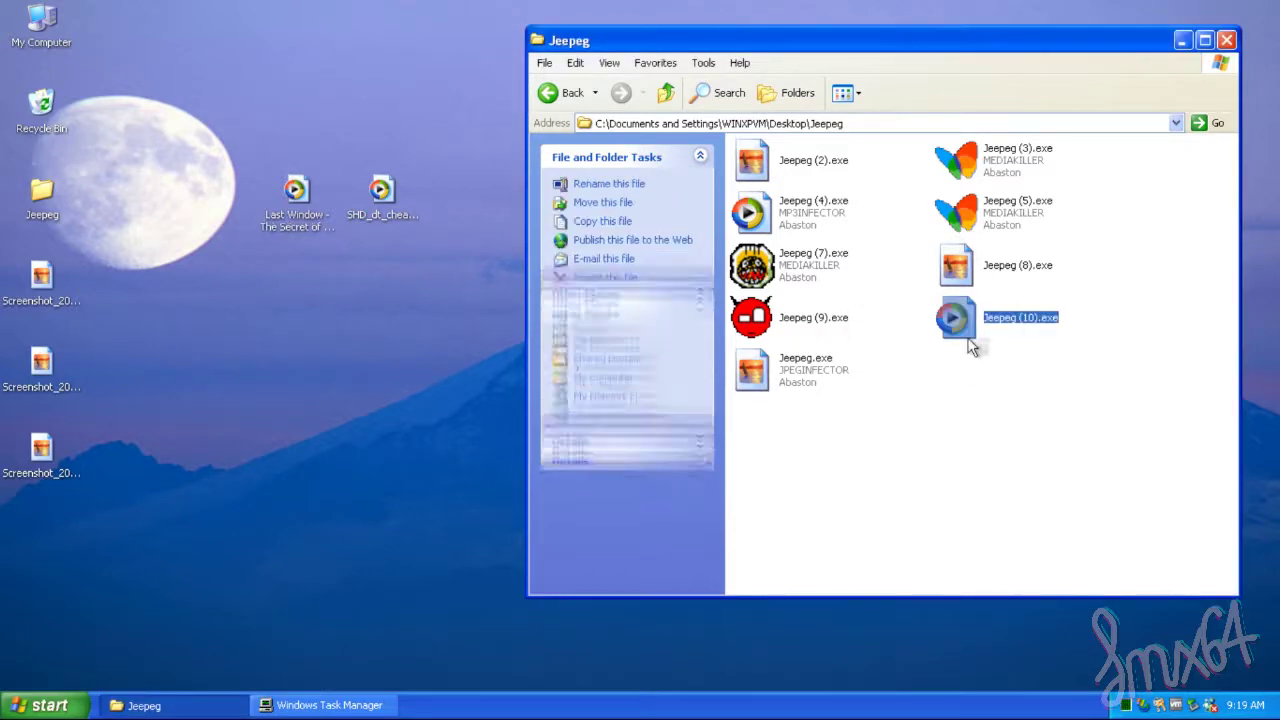
left_click(886, 443)
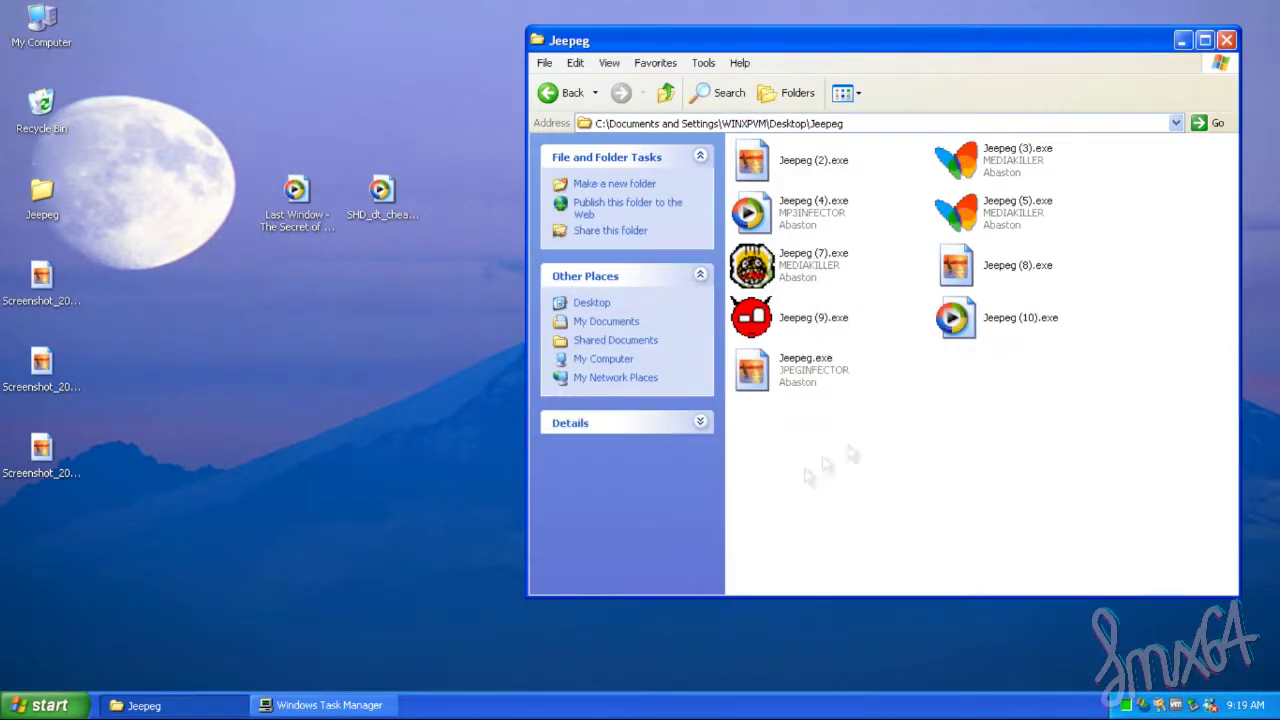
right_click(955, 318)
left_click(985, 346)
left_click(689, 476)
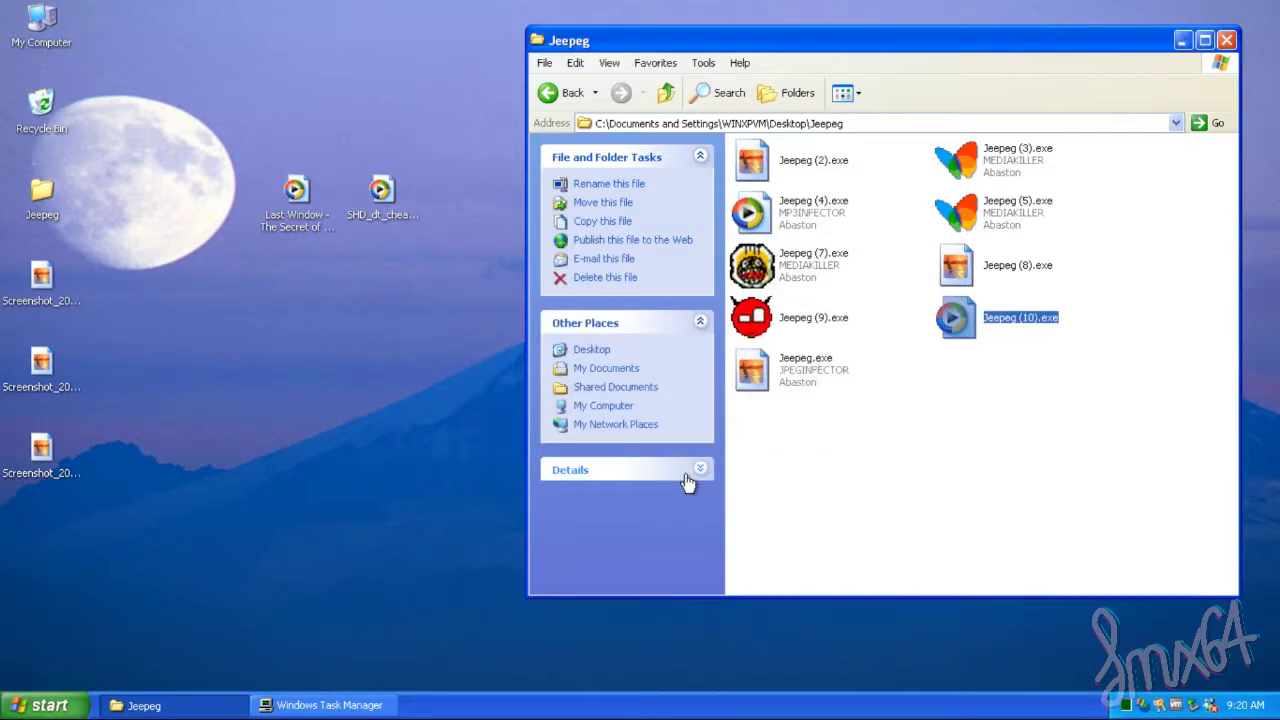
right_click(418, 436)
left_click(432, 464)
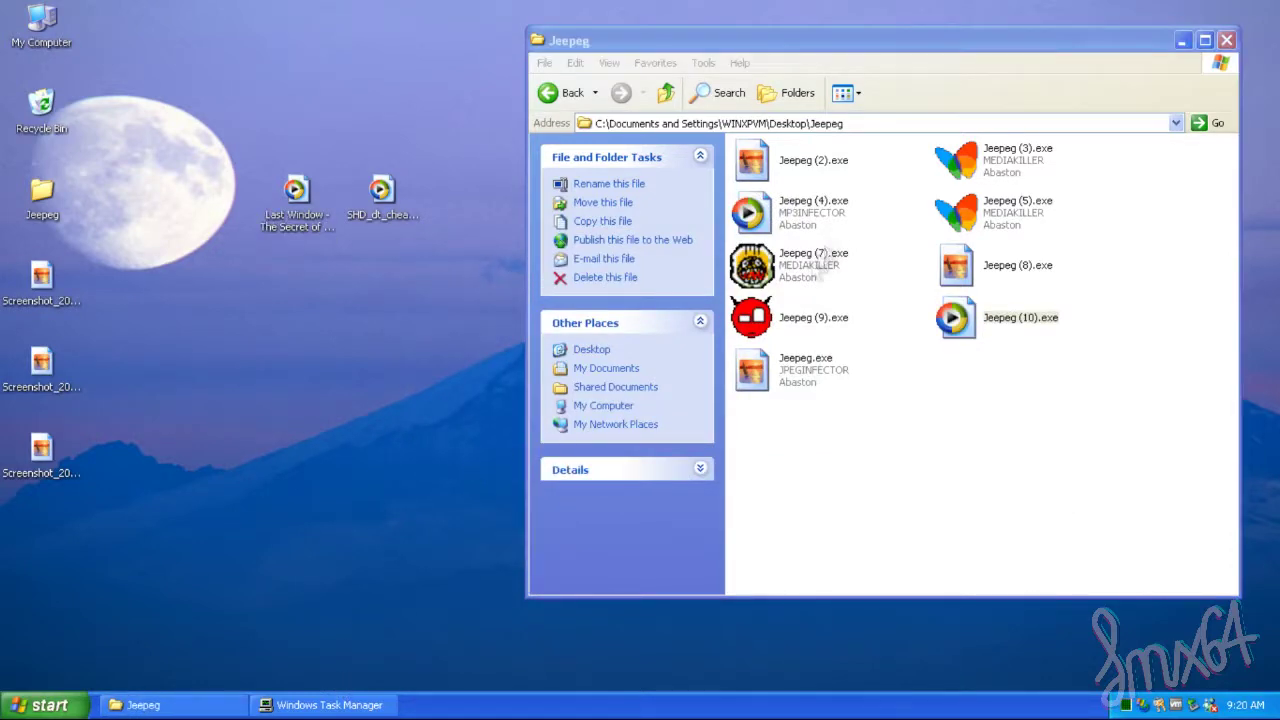
- Run Jeepeg (4).exe twice with Run As under the current user account, keeping protection from unauthorized program activity enabled
right_click(808, 208)
left_click(838, 231)
left_click(686, 474)
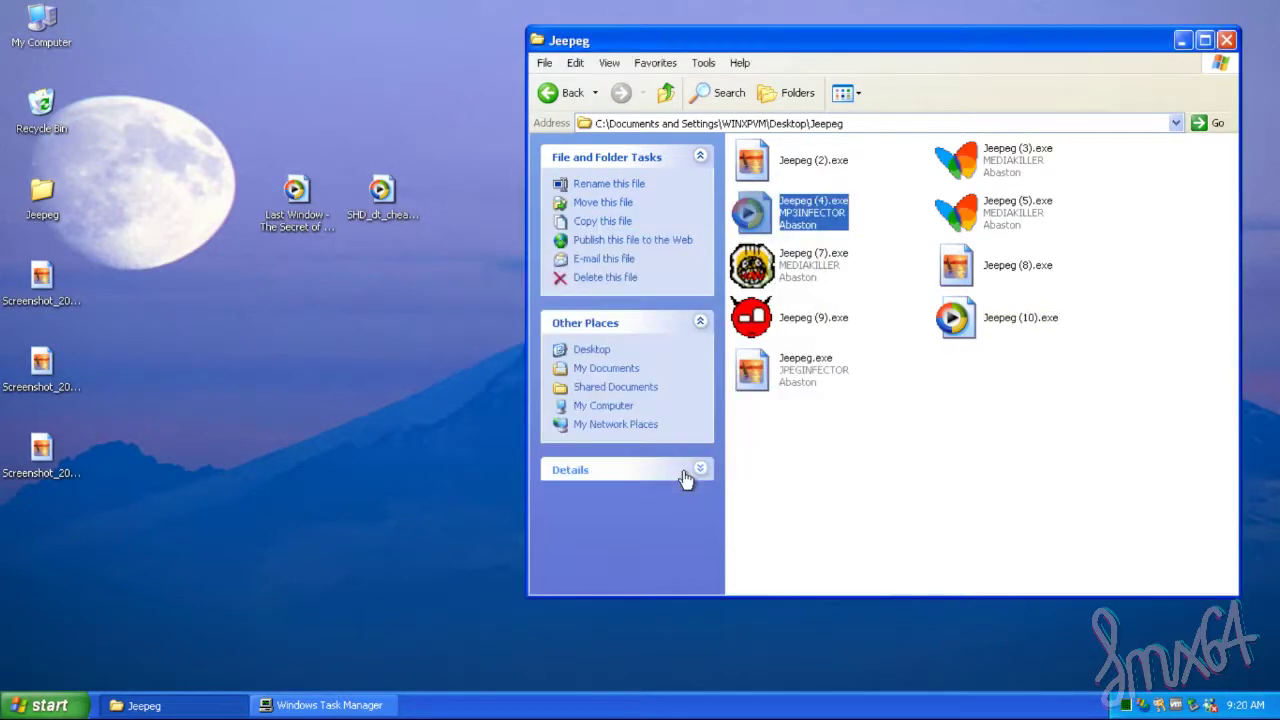
right_click(778, 446)
left_click(820, 494)
left_click(790, 230)
right_click(765, 213)
left_click(794, 237)
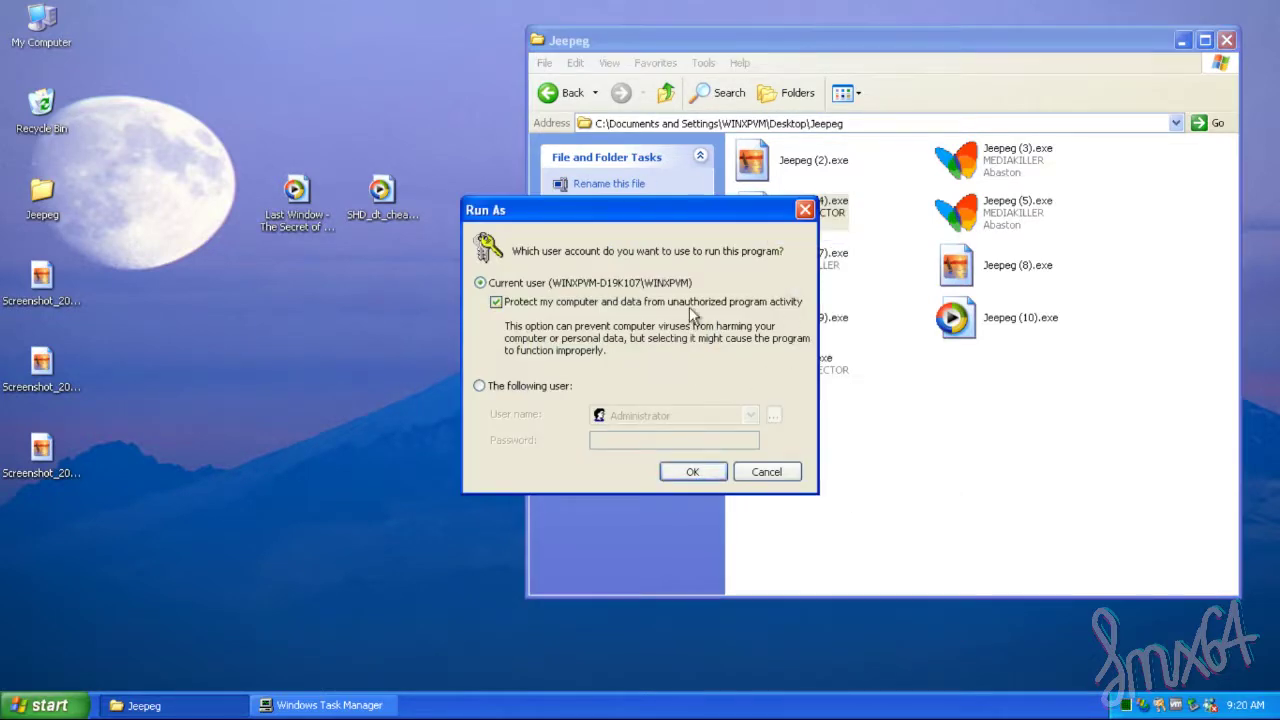
left_click(693, 471)
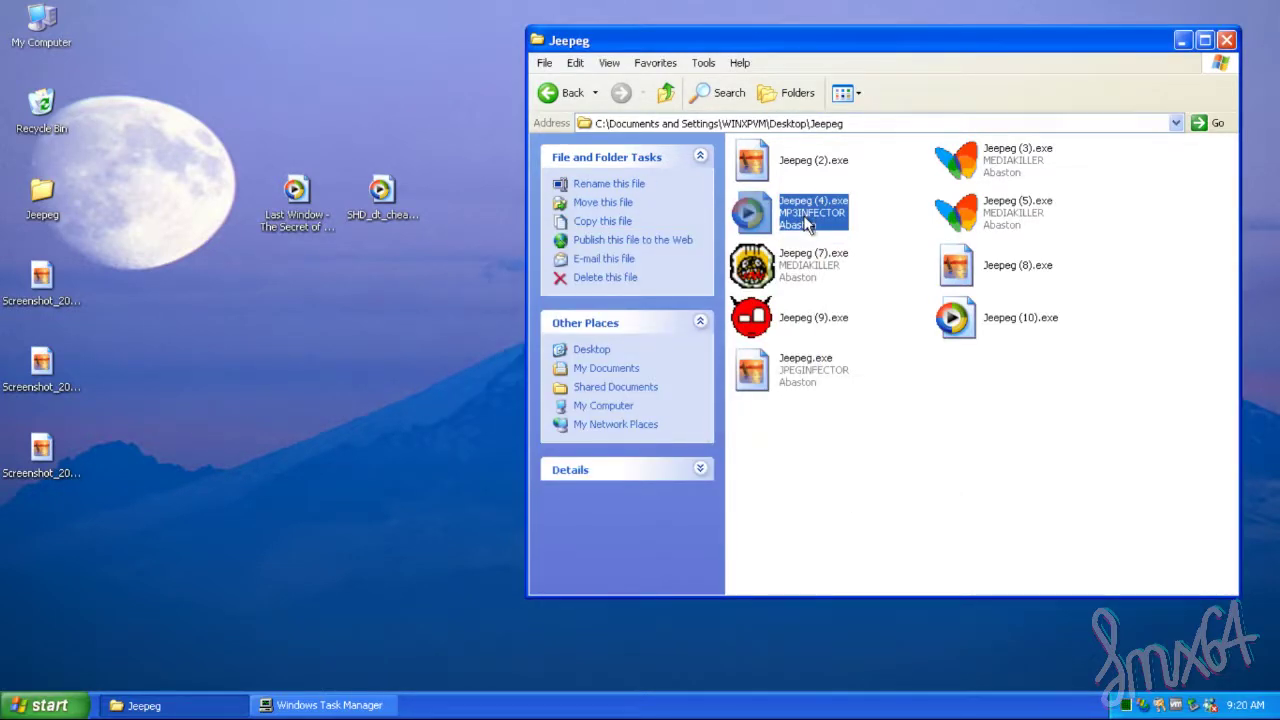
- Play the SHD_dt_cheap2 MP3 on the desktop and close the player
double_click(381, 213)
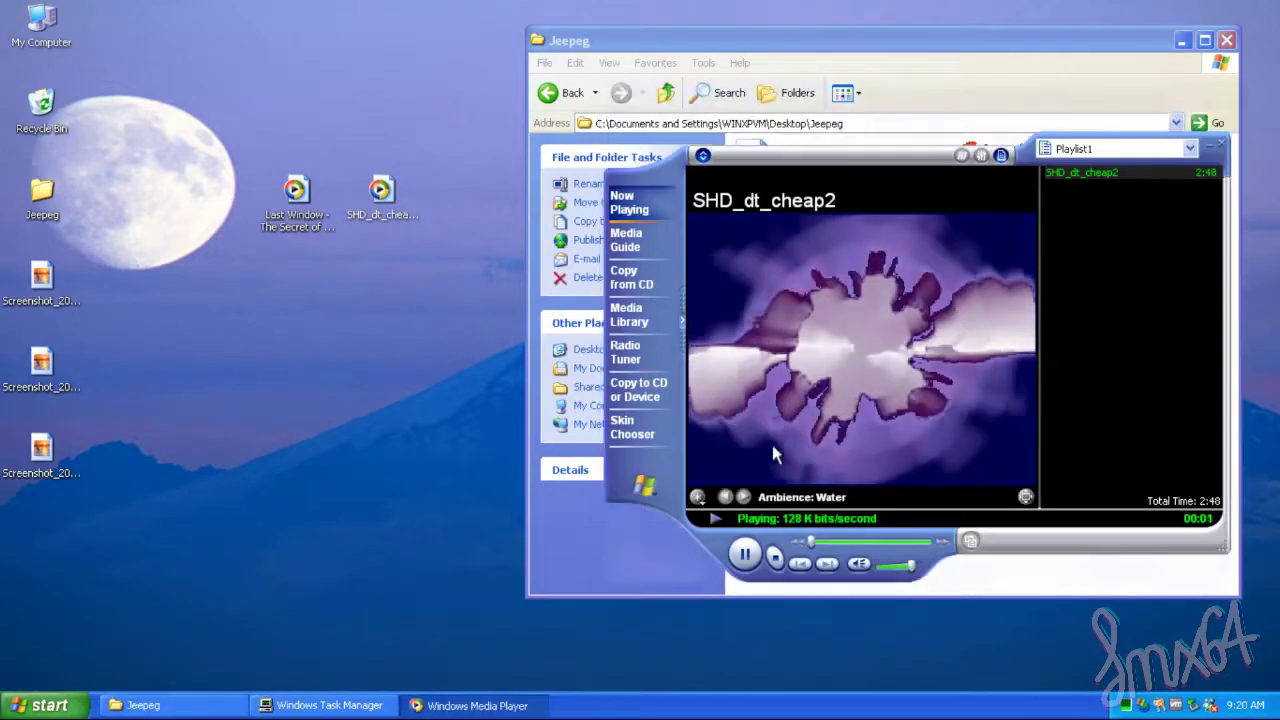
left_click(1227, 98)
right_click(366, 190)
- Move Jeepeg (4).exe onto the desktop, and replace the Jeepeg folder window with Task Manager's process list
left_click_drag(753, 213, 467, 277)
left_click(1227, 40)
left_click_drag(707, 293, 862, 158)
left_click(209, 706)
left_click(923, 293)
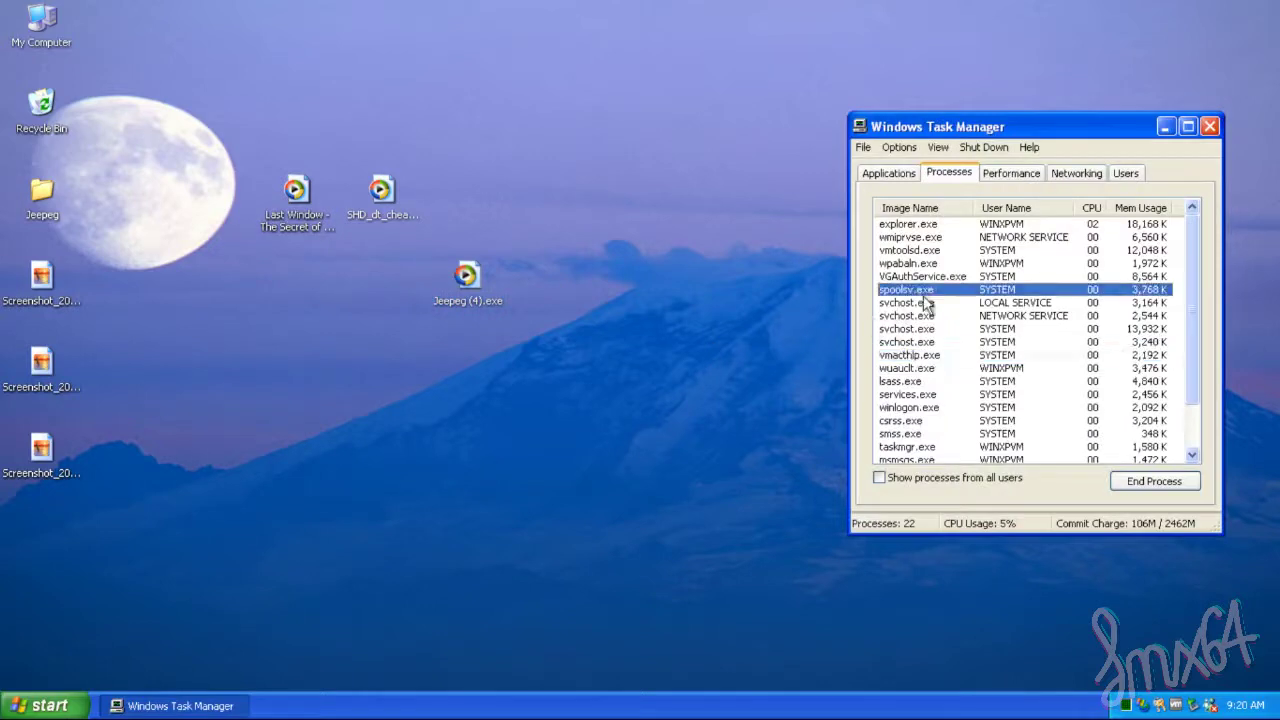
- Run Jeepeg (4).exe from the desktop, and set the infected Last Window file apart and run it
double_click(463, 290)
left_click(974, 334)
left_click_drag(43, 550, 381, 388)
double_click(398, 410)
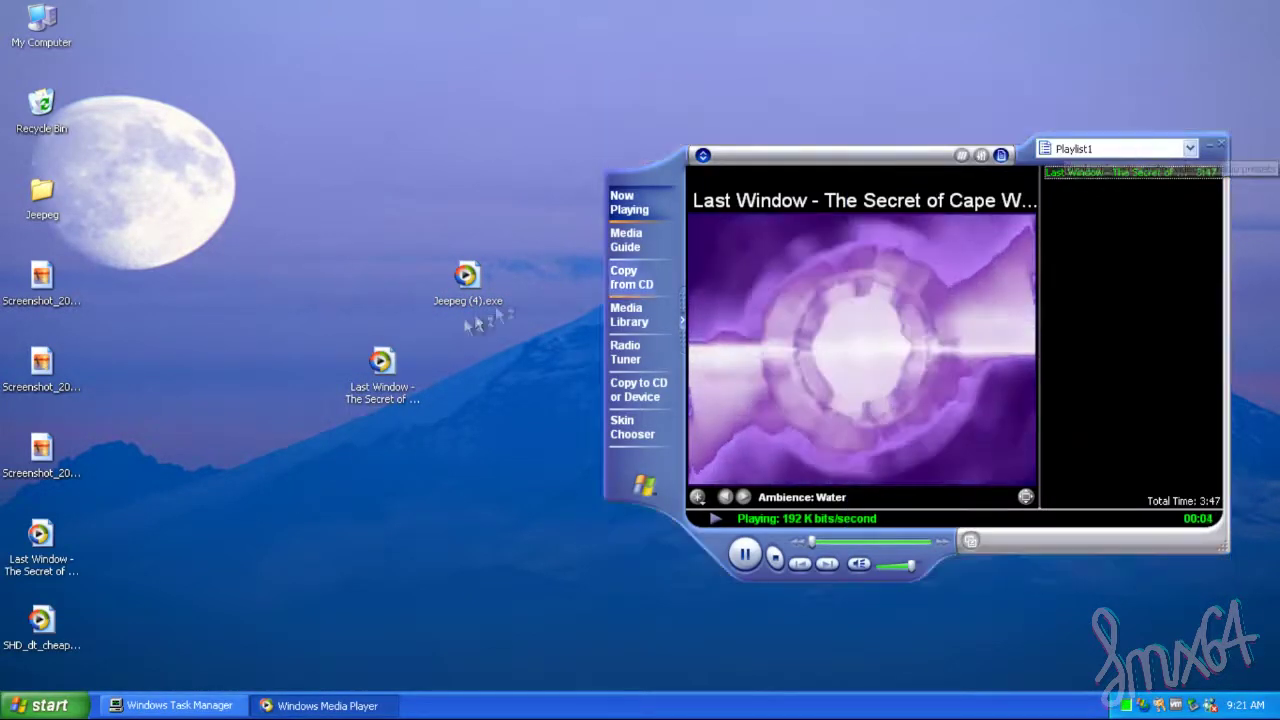
- Change the infected Last Window file's extension to mp3
right_click(403, 377)
left_click(452, 588)
key("End")
key("BackSpace")
key("BackSpace")
key("BackSpace")
type("mp3")
key("Return")
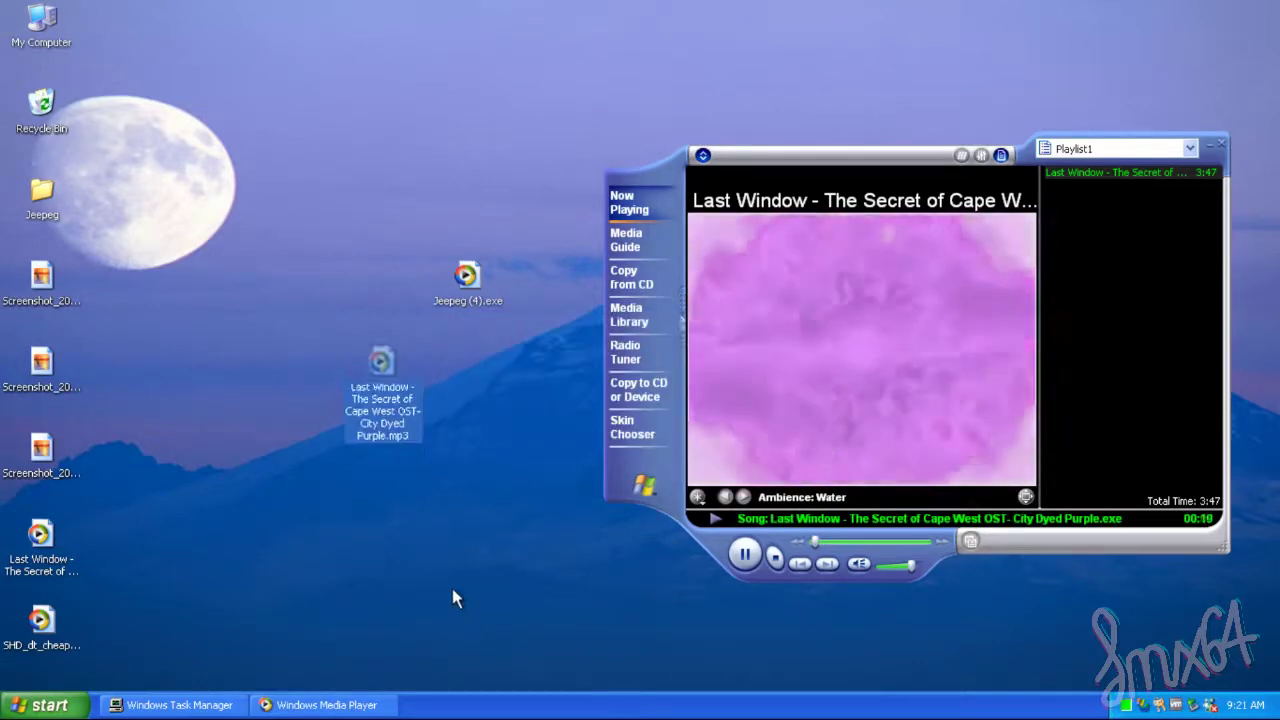
left_click(452, 588)
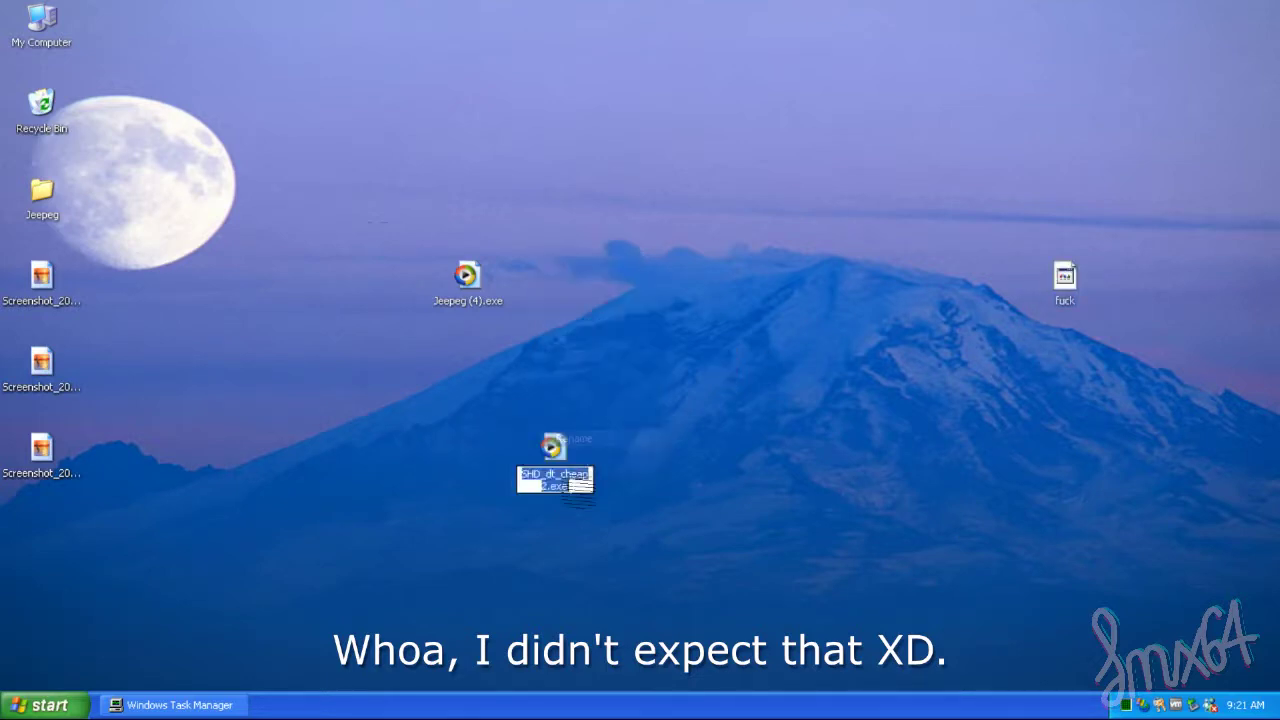
- Rename SHD_dt_cheap2.exe to SHD_dt_cheap2.mp3, try to play it, and close the error and the player
type("mp3")
key("Return")
key("Return")
double_click(558, 470)
left_click(1054, 334)
left_click(1224, 98)
- Try again to play SHD_dt_cheap2.mp3, and close the error and the player
right_click(569, 452)
left_click(597, 461)
left_click(1057, 337)
left_click(1224, 98)
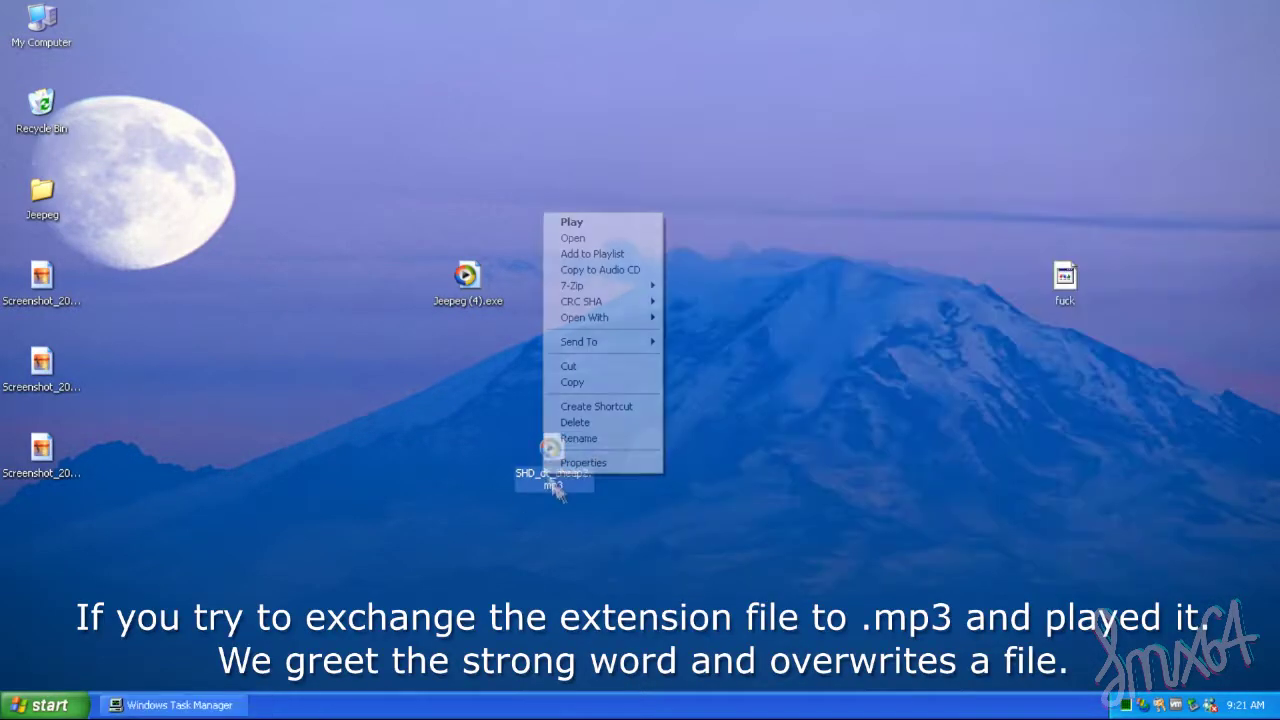
- Rename SHD_dt_cheap2.mp3 back to SHD_dt_cheap2.exe
type("exe")
key("Return")
key("Return")
- Run SHD_dt_cheap2.exe, change its extension to mp3 and try to play it
left_click(566, 486)
type("mp3")
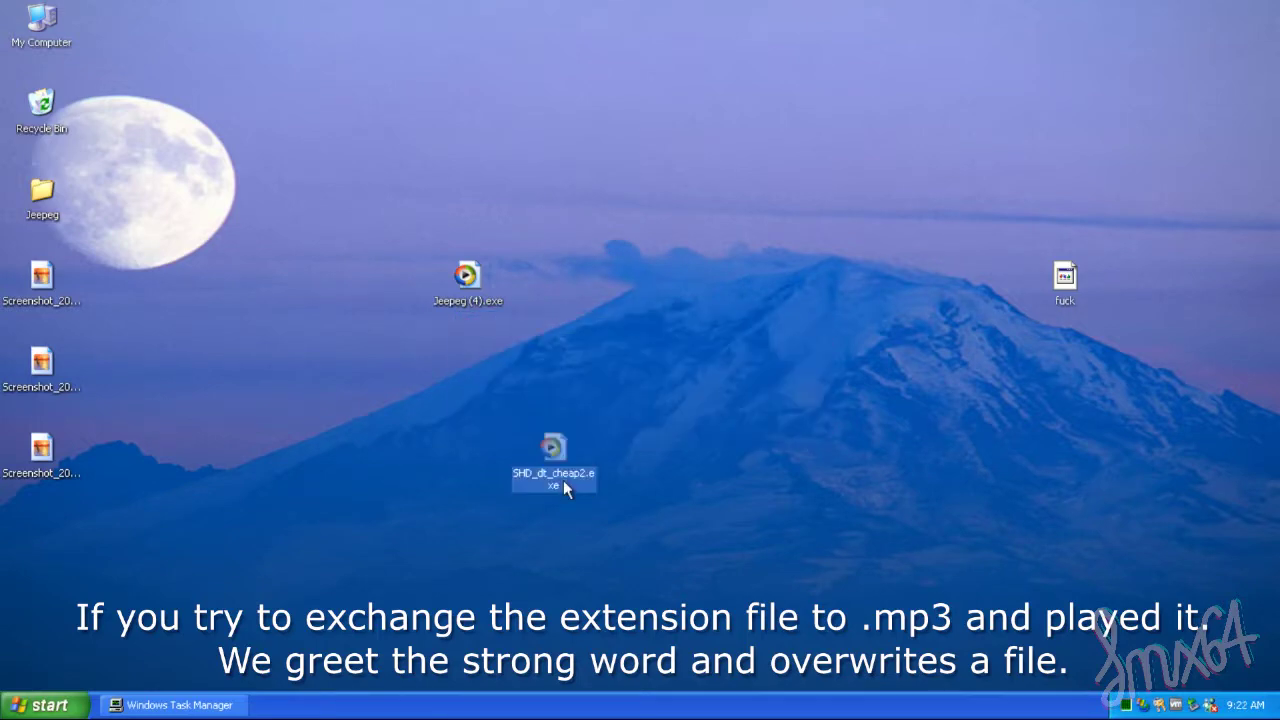
double_click(563, 480)
right_click(560, 465)
left_click(600, 671)
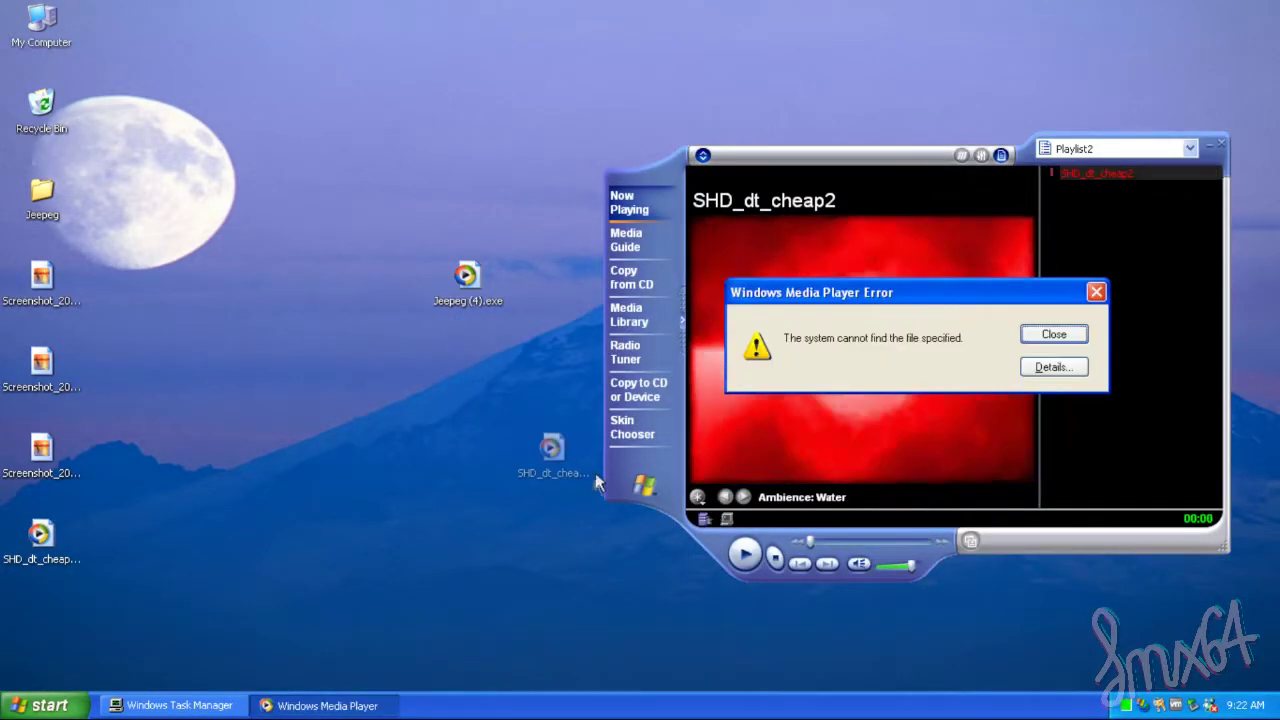
key("Return")
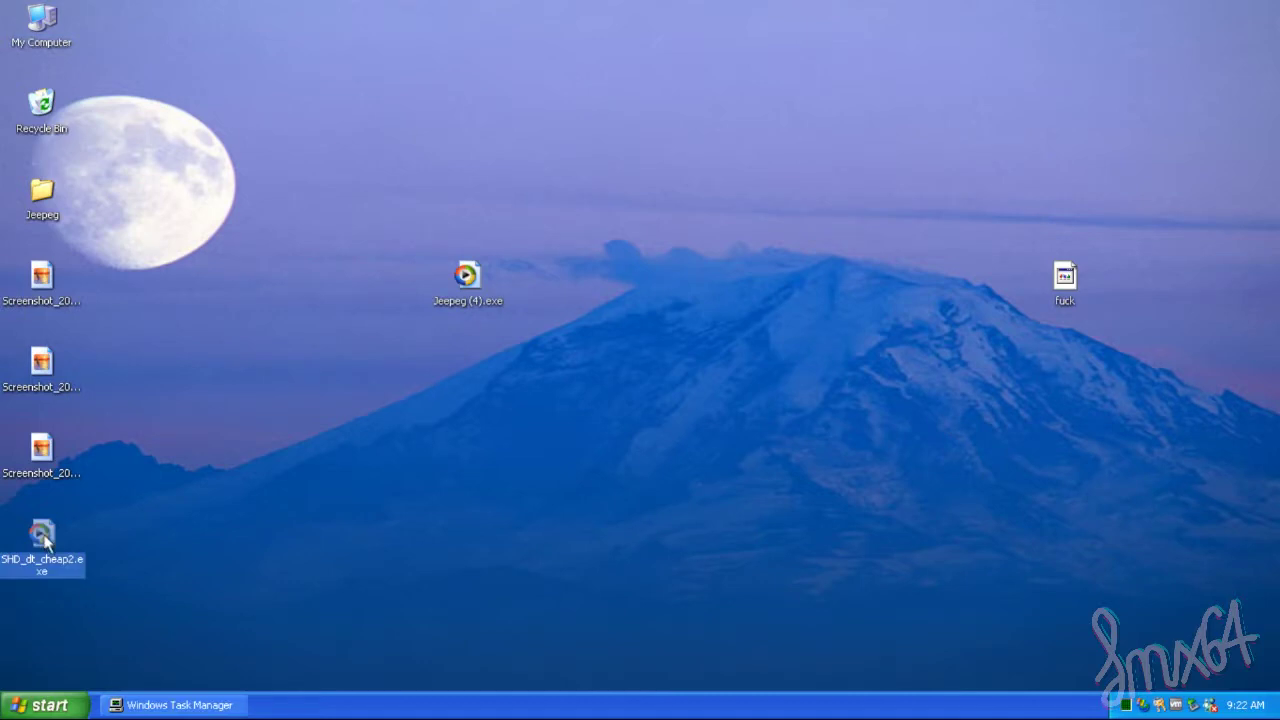
- Run SHD_dt_cheap2.exe, and rename and rerun it as jhfd.exe
double_click(42, 535)
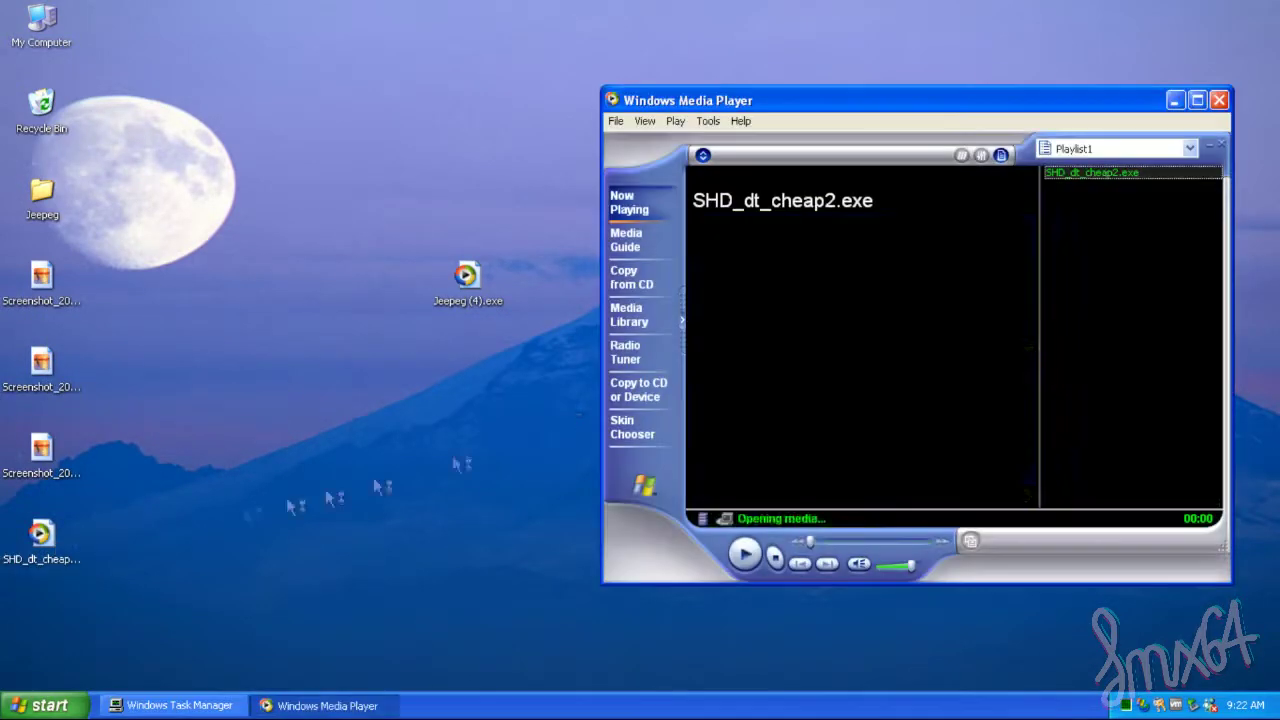
right_click(58, 543)
left_click(118, 511)
type("jhfd.exe")
key("Return")
key("Return")
- Rename jhfd.exe to jhfd.mp3 while it is opening, and close Windows Media Player
right_click(56, 544)
left_click(88, 511)
left_click_drag(66, 561, 47, 560)
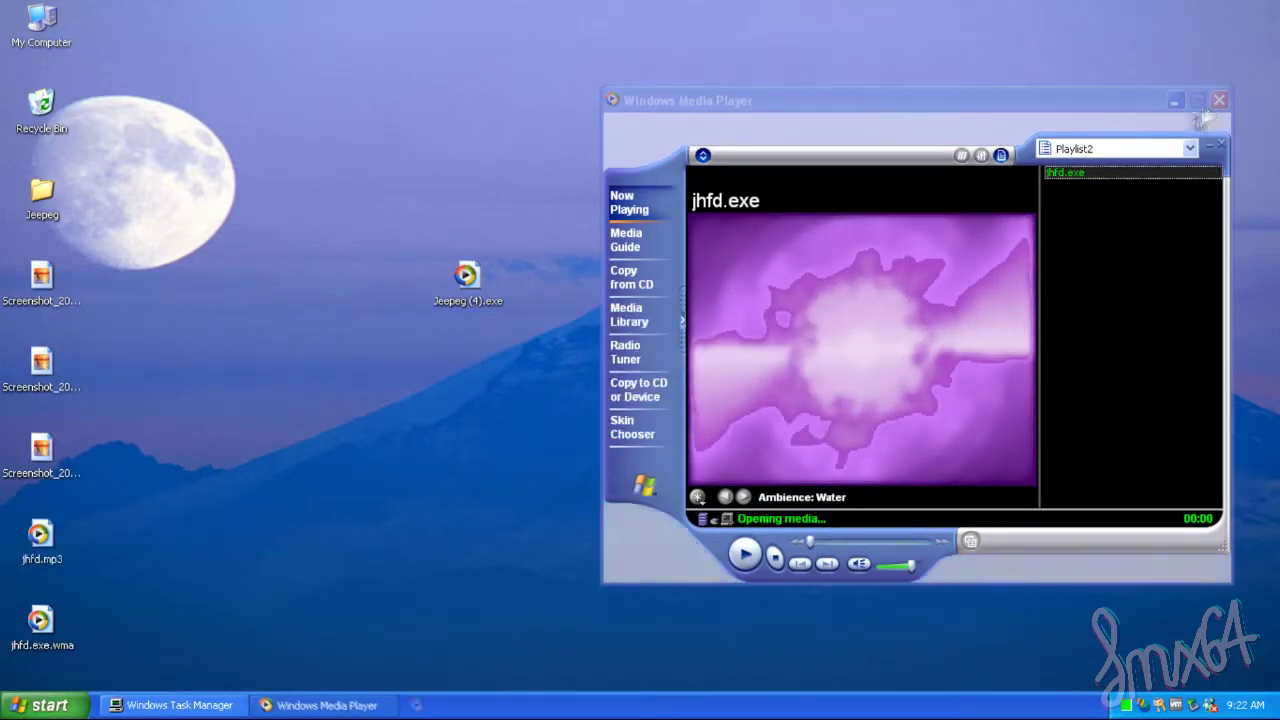
left_click(1217, 102)
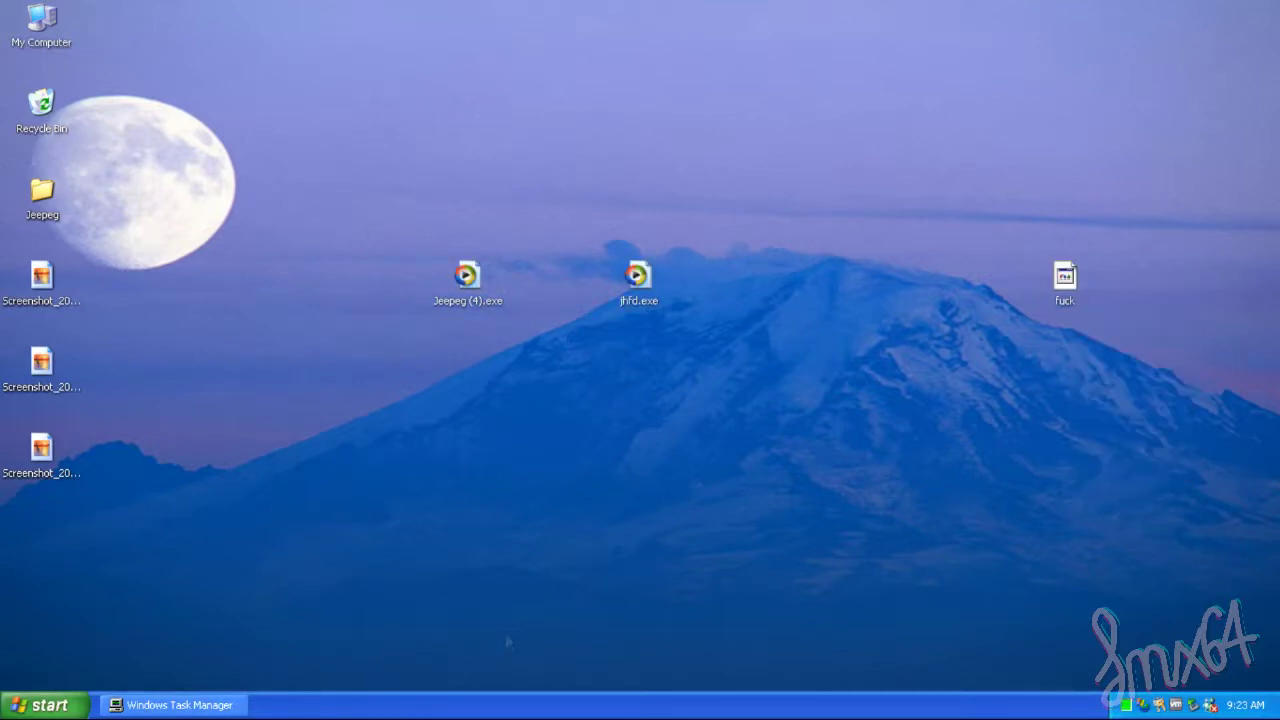
- Open the properties of the extensionless file on the desktop
left_click(646, 417)
right_click(1060, 268)
left_click(1110, 456)
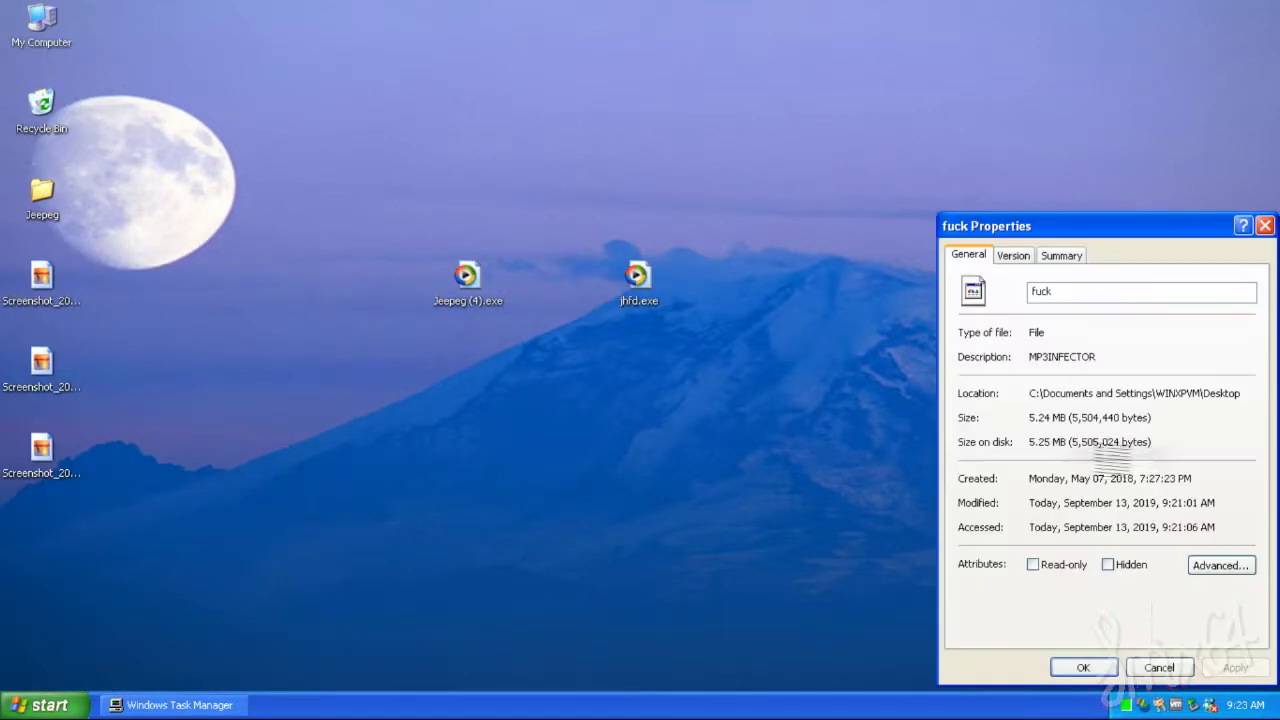
- Close the file's properties, add the .mp3 extension to the extensionless file and try to play it
left_click(770, 320)
left_click(1263, 224)
key("End")
type(".mp3")
key("Return")
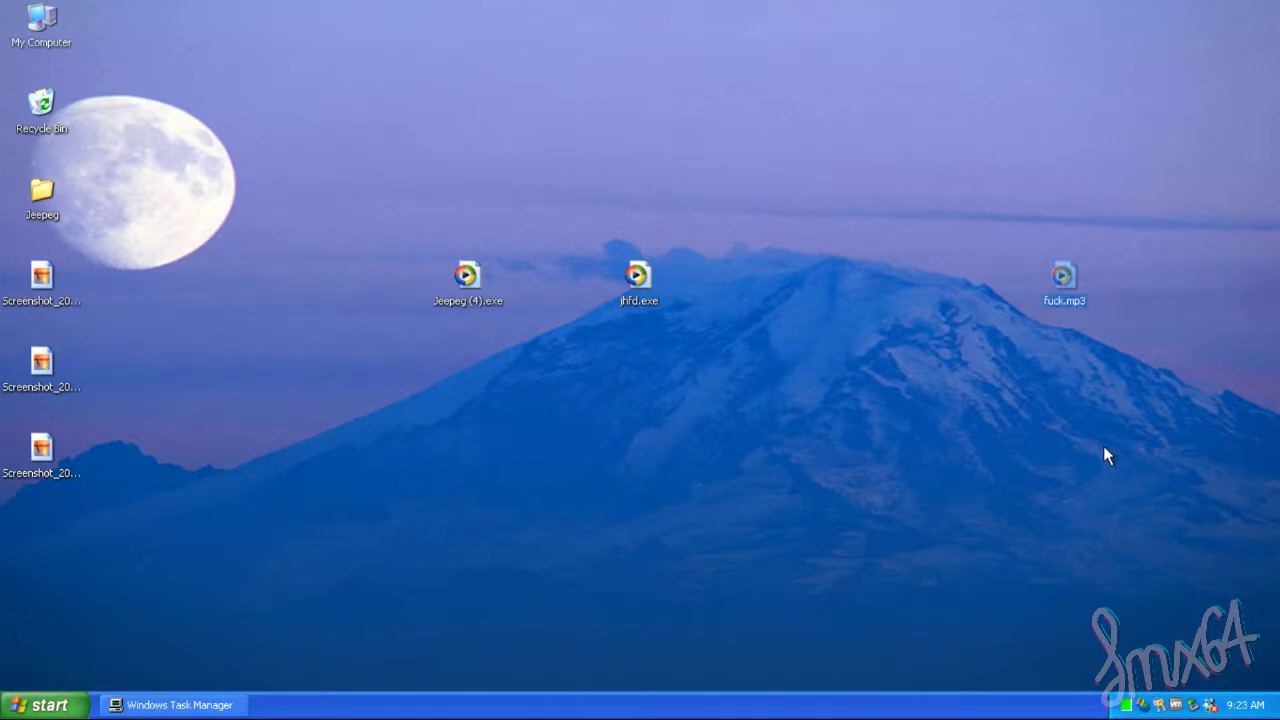
key("Return")
left_click(1062, 336)
left_click(1221, 100)
- Rename the mp3 file to sgsdg.exe, run it, turn up the player's volume and close Windows Media Player
right_click(1066, 294)
left_click(1109, 524)
type("sgsdg.exe")
key("Return")
key("Return")
key("Return")
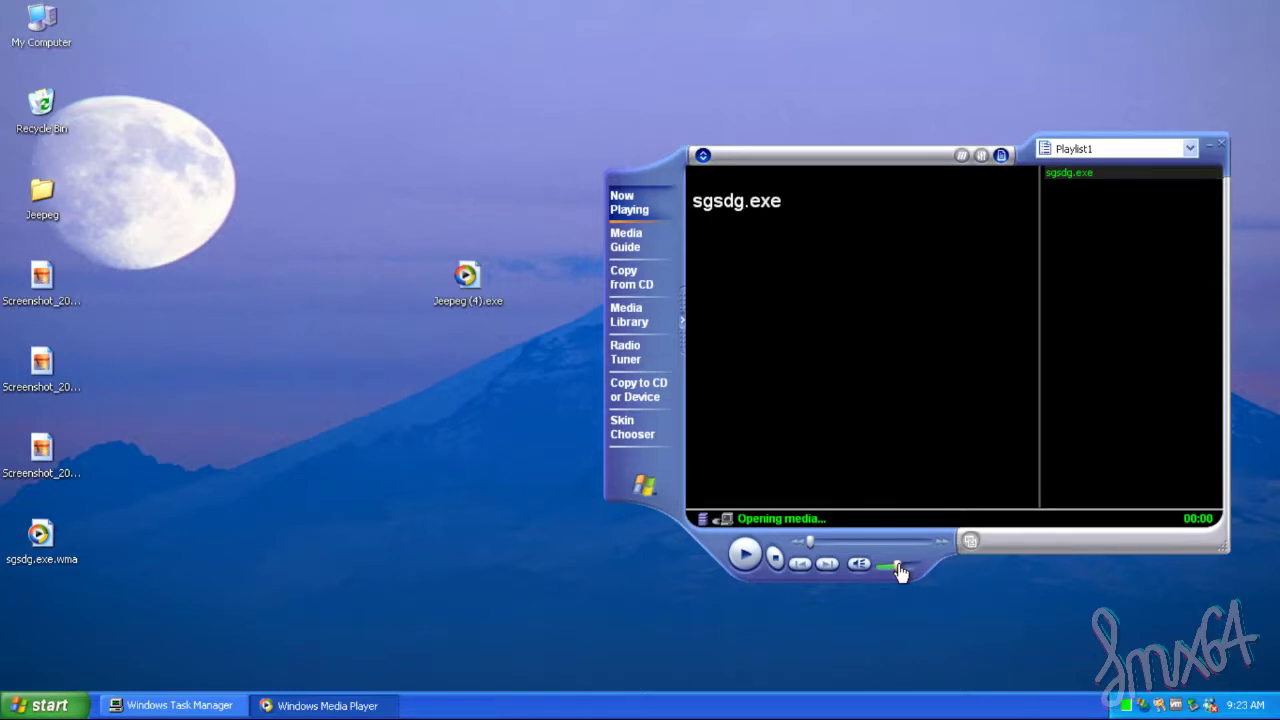
mouse_move(898, 566)
left_mouse_down()
mouse_move(891, 574)
mouse_move(915, 580)
left_mouse_up()
left_click(1221, 144)
left_click_drag(1206, 446, 42, 106)
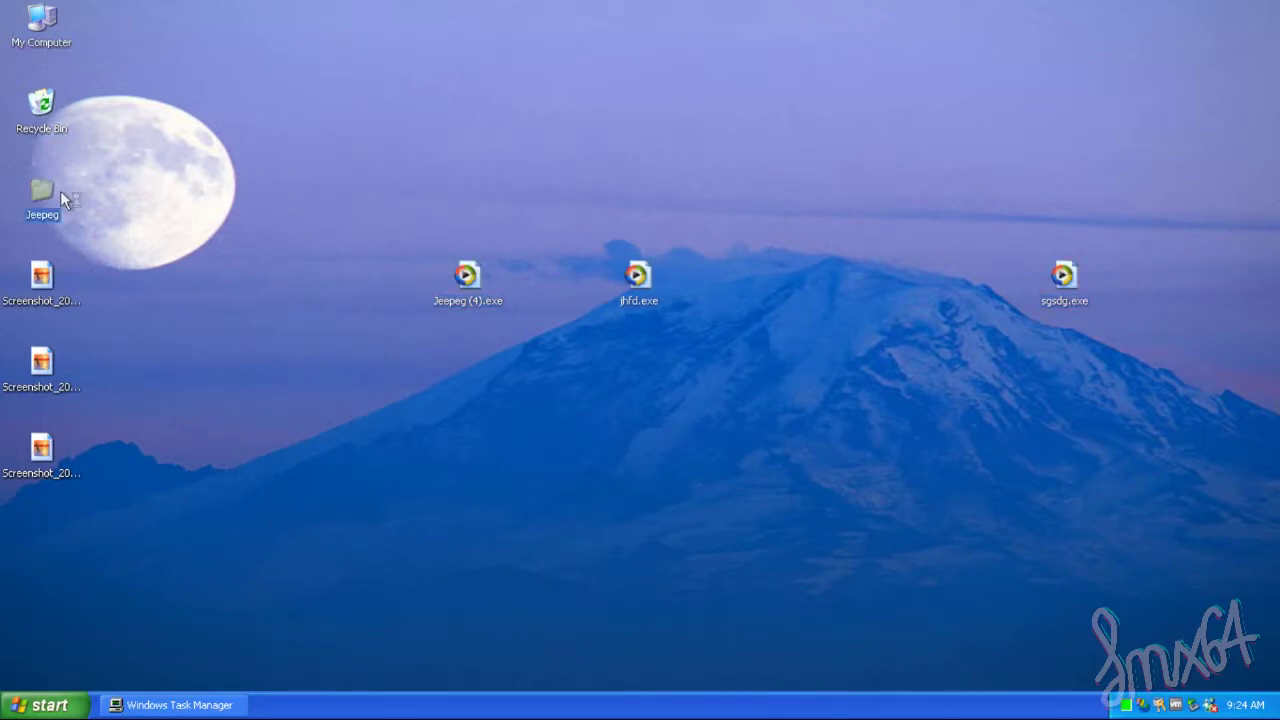
- Open the Jeepeg folder on the desktop and run Jeepeg (7).exe as the current user
double_click(42, 195)
left_click(1010, 210)
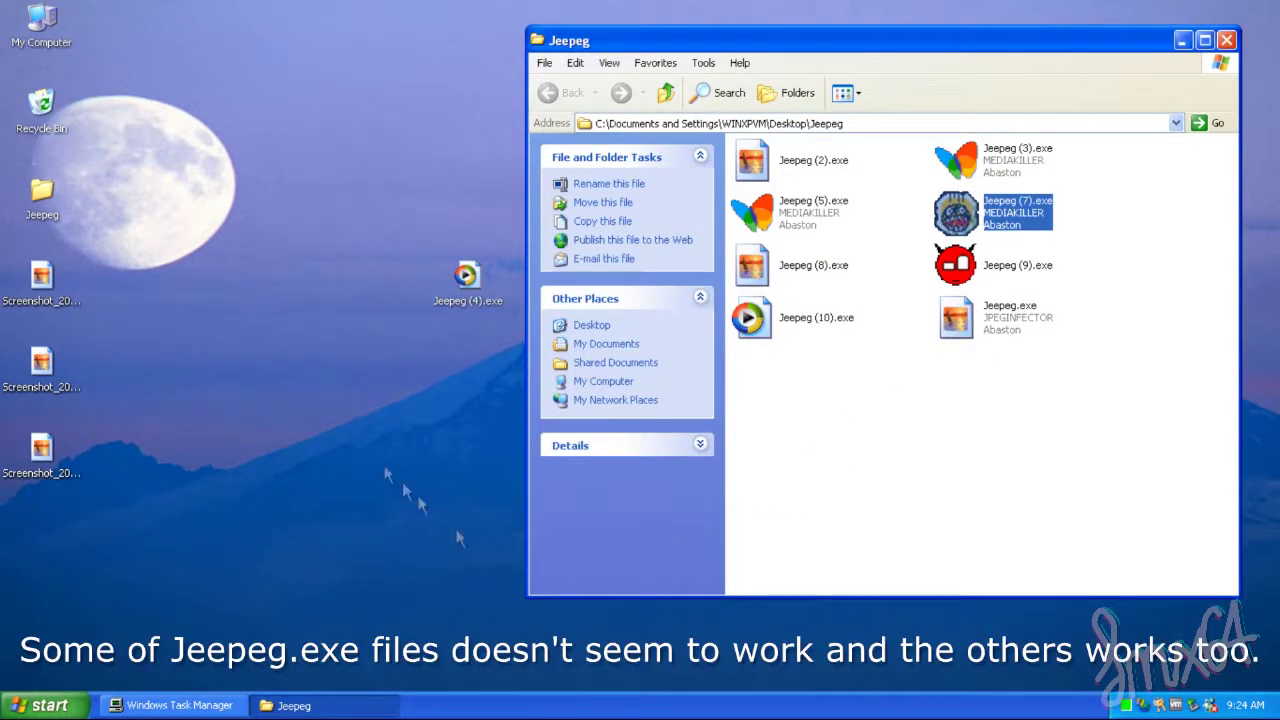
left_click(841, 219)
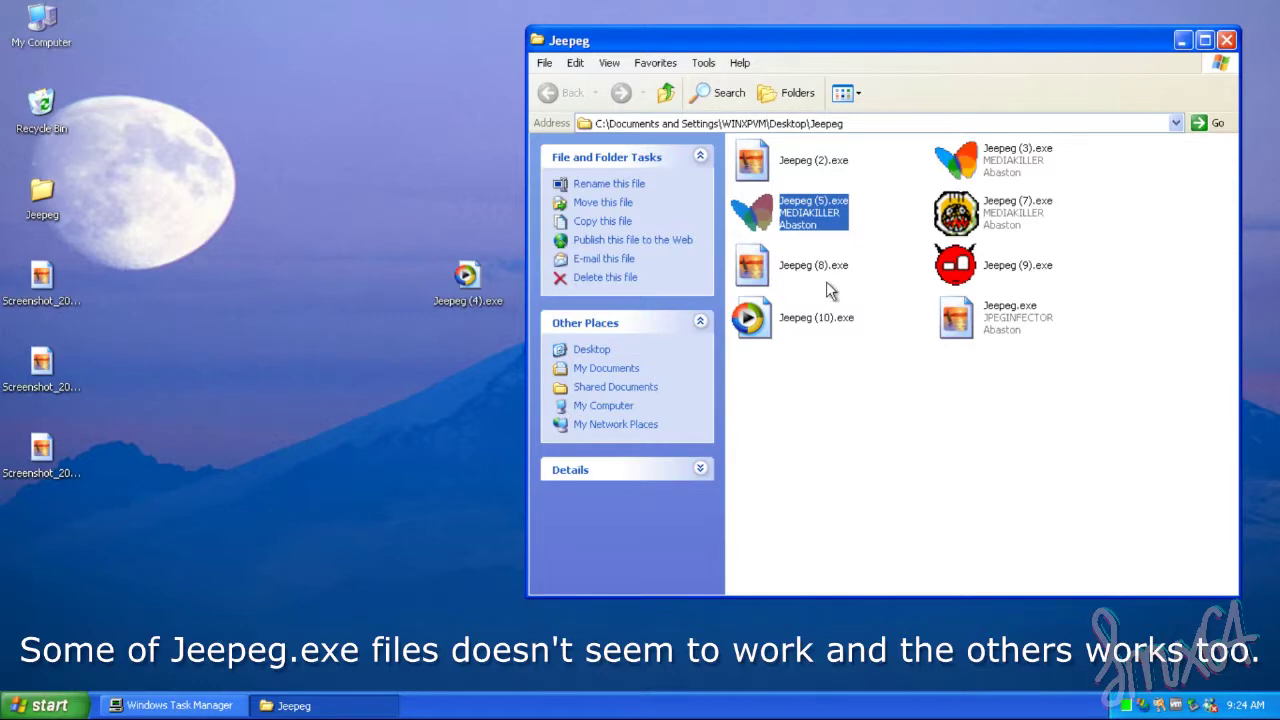
right_click(914, 434)
left_click(798, 228)
right_click(968, 162)
left_click(1005, 192)
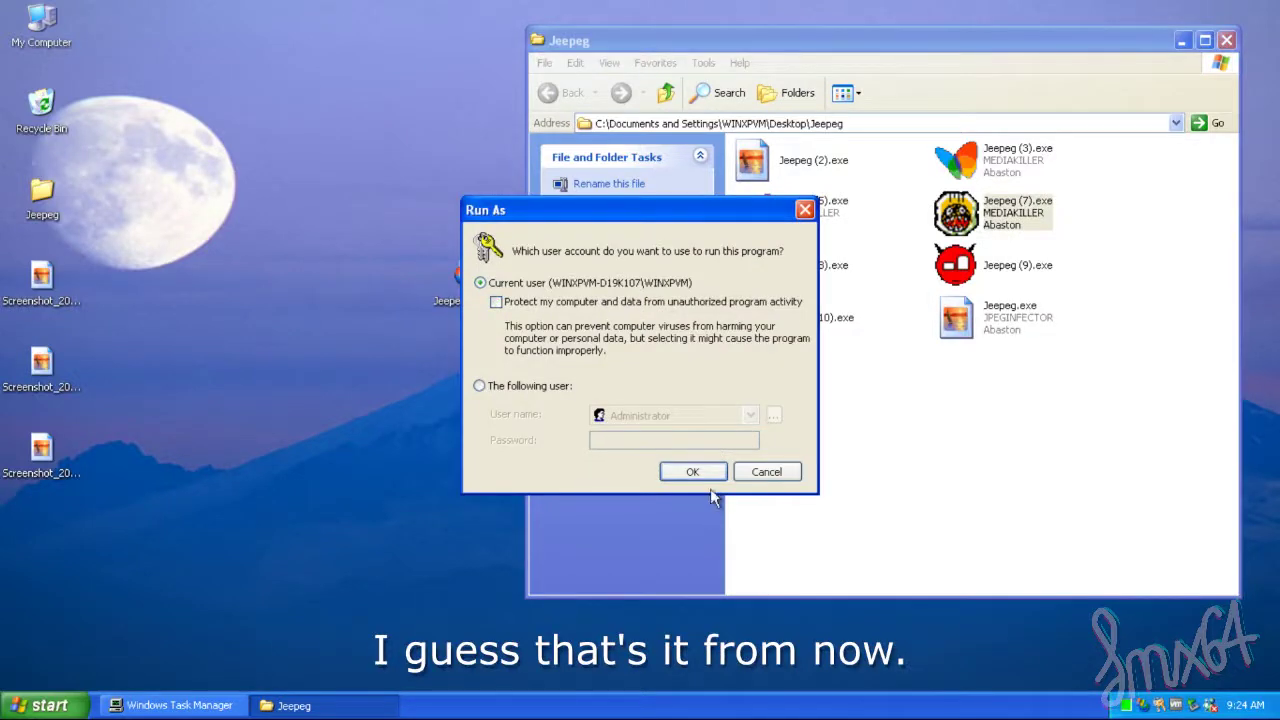
left_click(714, 474)
- Go through the remaining executables in the Jeepeg folder
left_click(815, 267)
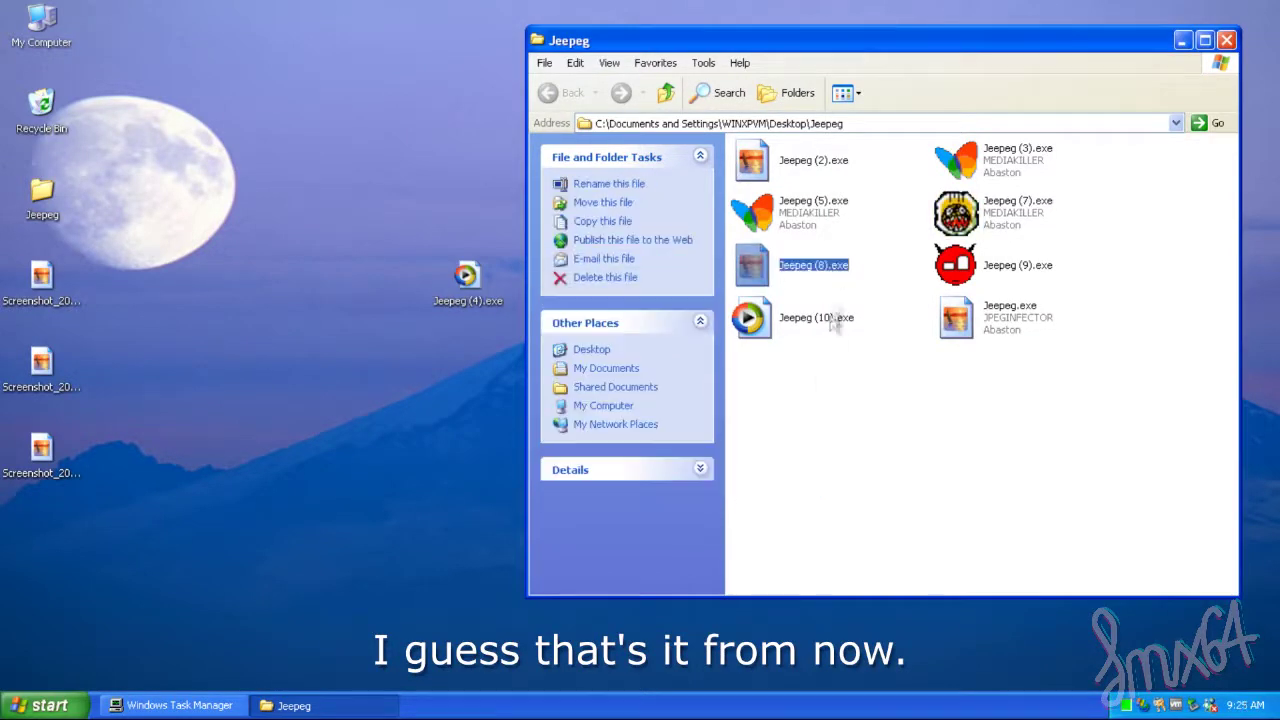
left_click(848, 319)
left_click(1012, 312)
double_click(815, 160)
left_click(1012, 158)
left_click(815, 210)
left_click(818, 267)
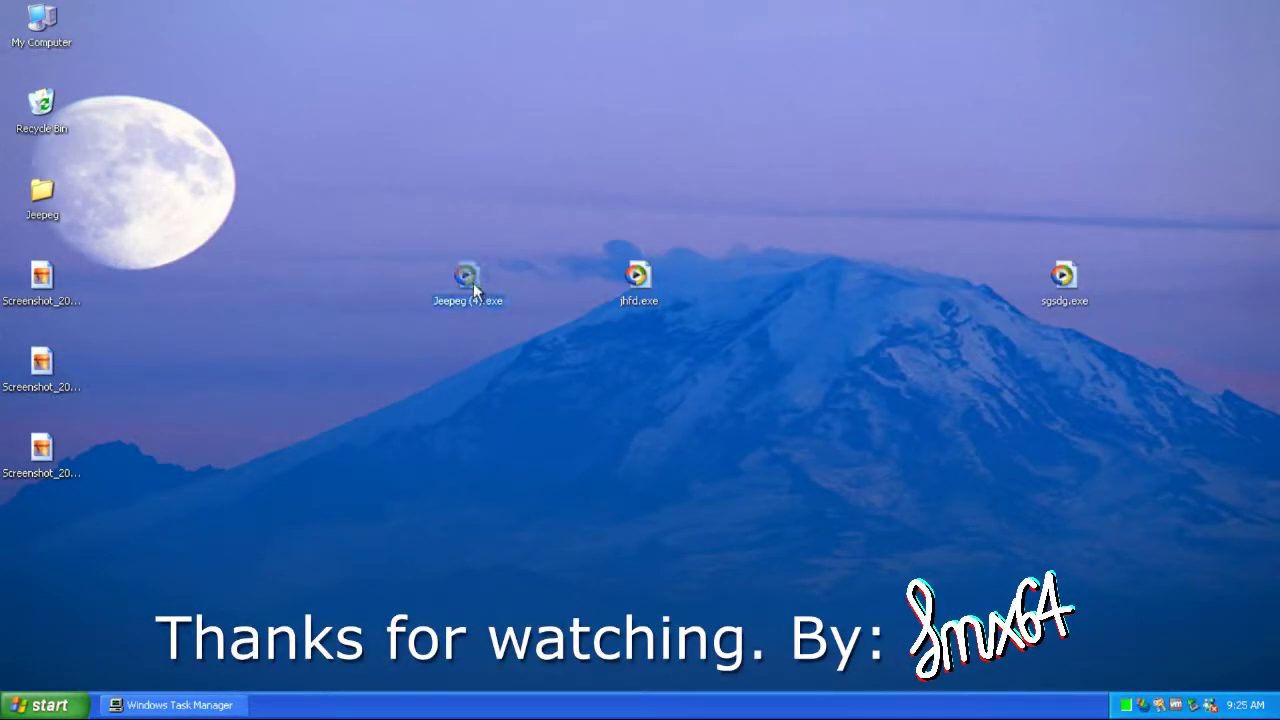
- Open My Computer to look at its contents
left_click_drag(1123, 468, 210, 370)
left_click(45, 705)
left_click(275, 356)
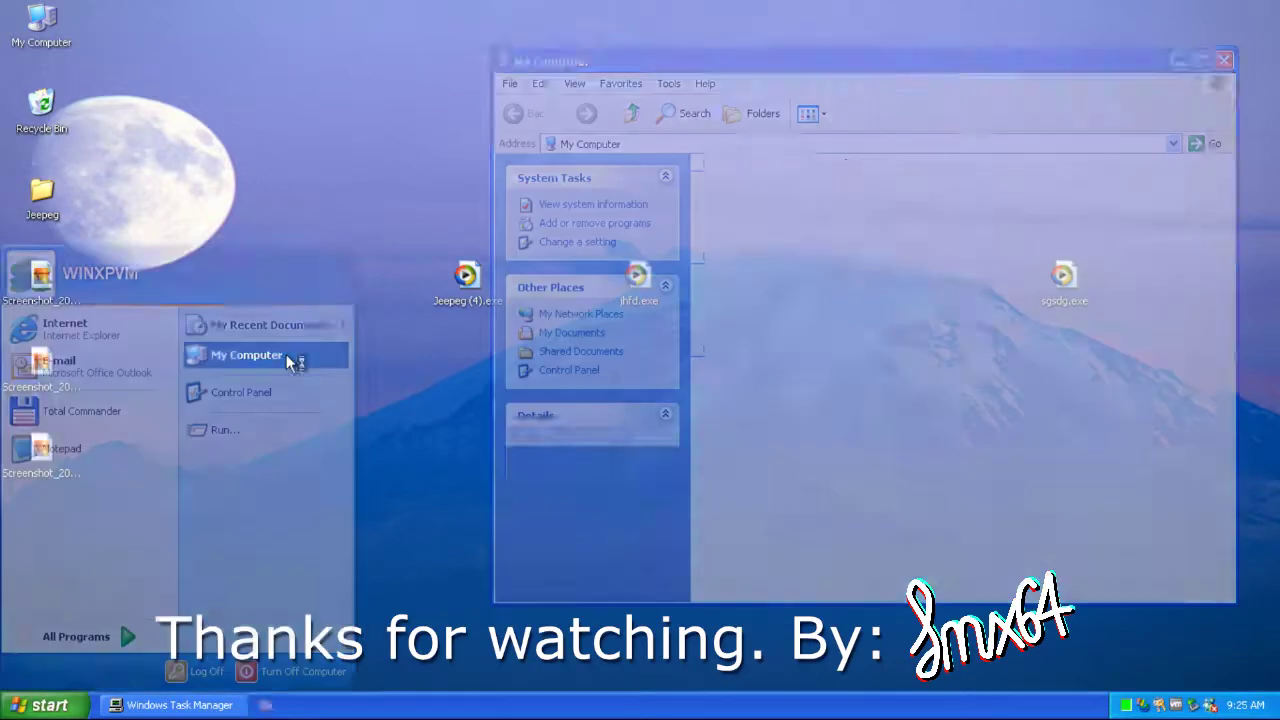
left_click(765, 298)
key("Return")
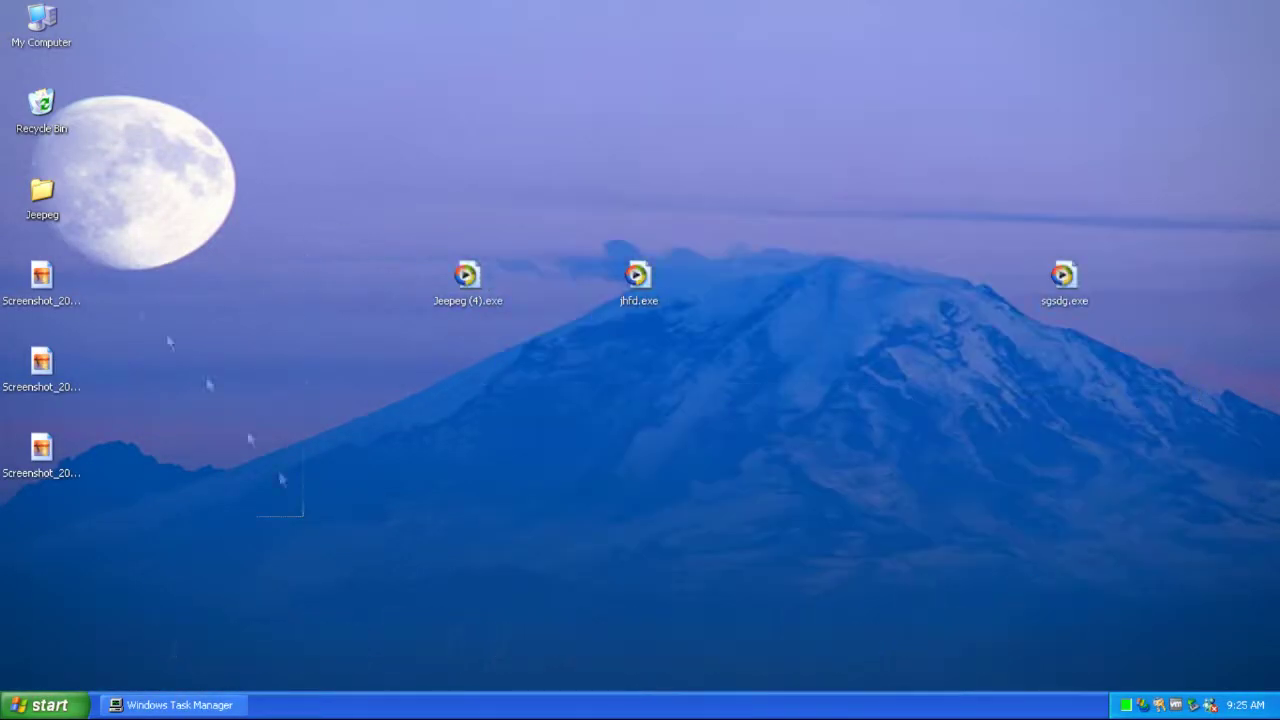